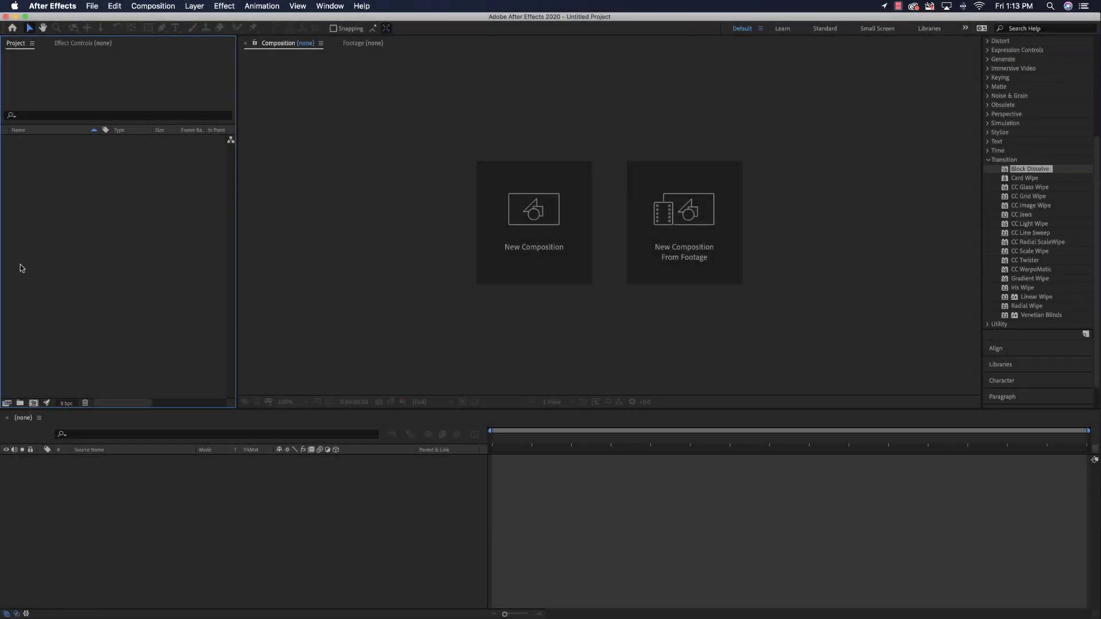
- Import Electric Waste.mov, Cars.mp4, skateboarder table jump.mov and Skate Jump.mov as footage, with automatic composition creation turned off
right_click(68, 240)
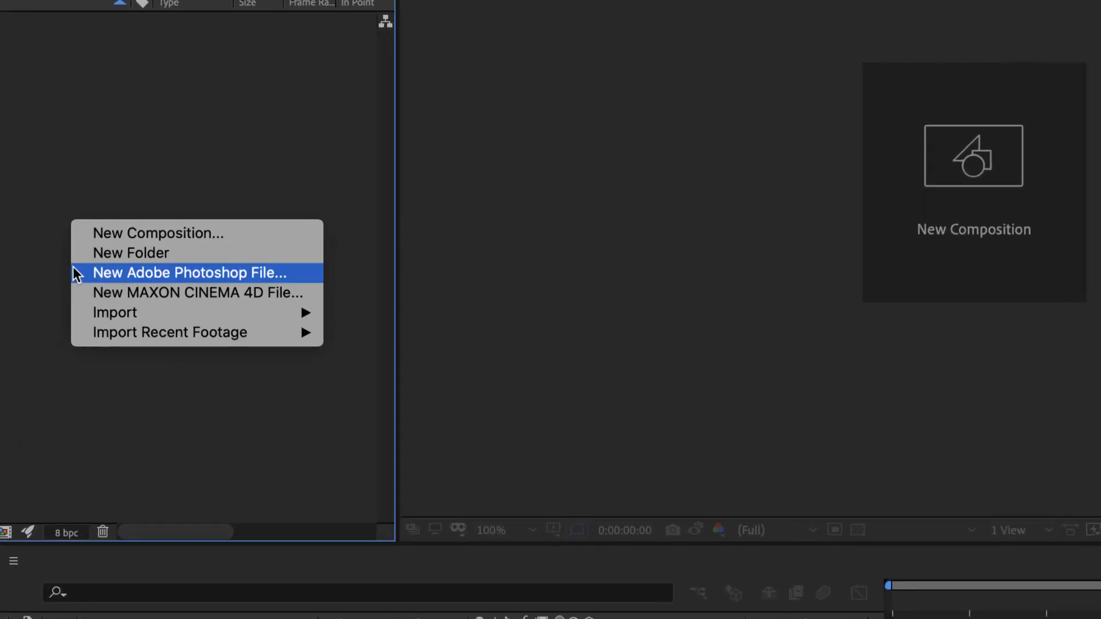
mouse_move(129, 313)
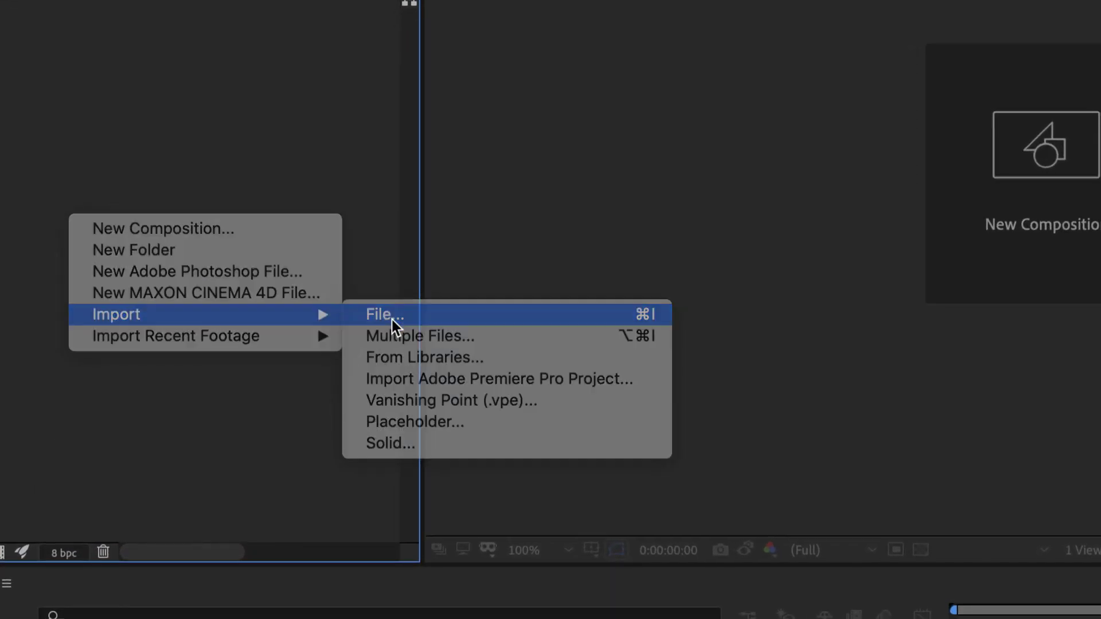
left_click(391, 317)
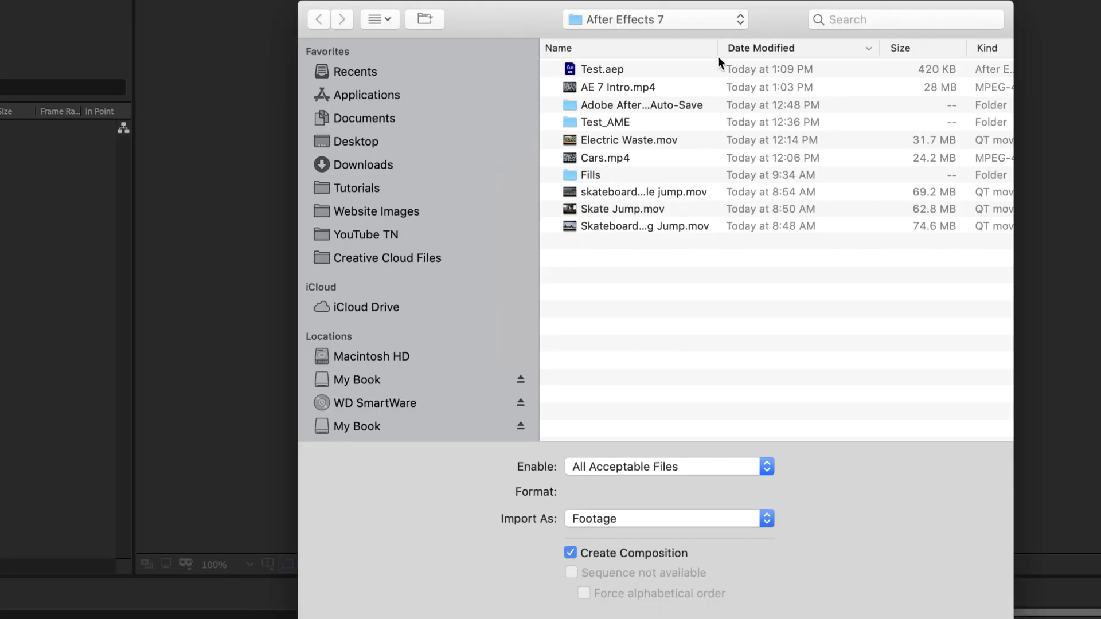
double_click(718, 53)
left_click(632, 140)
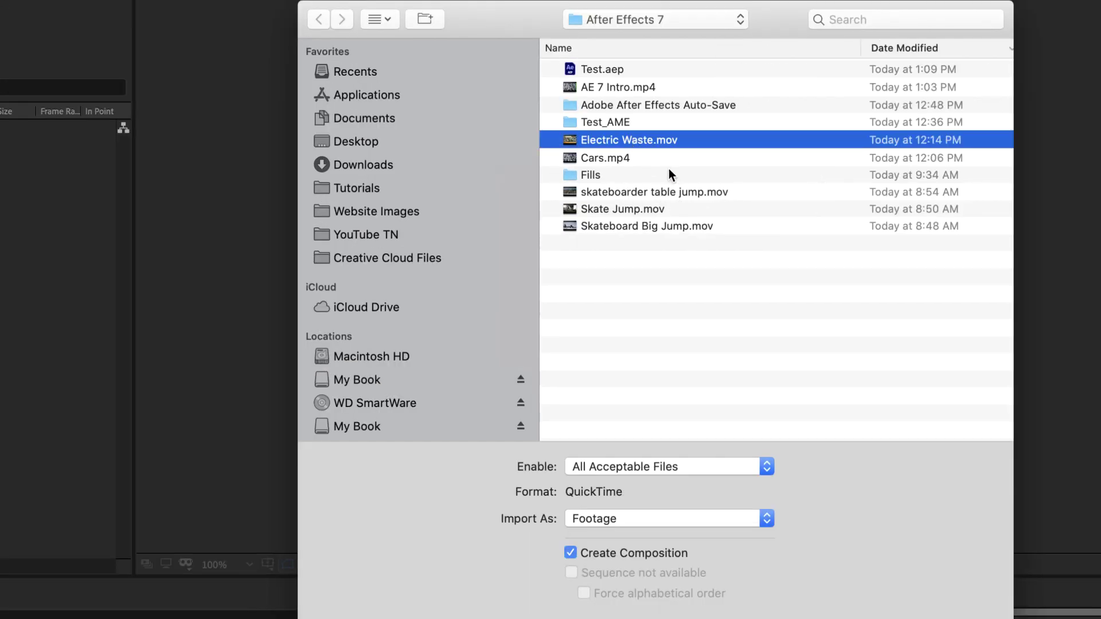
left_click(639, 157, "shift")
left_click(626, 210, "super")
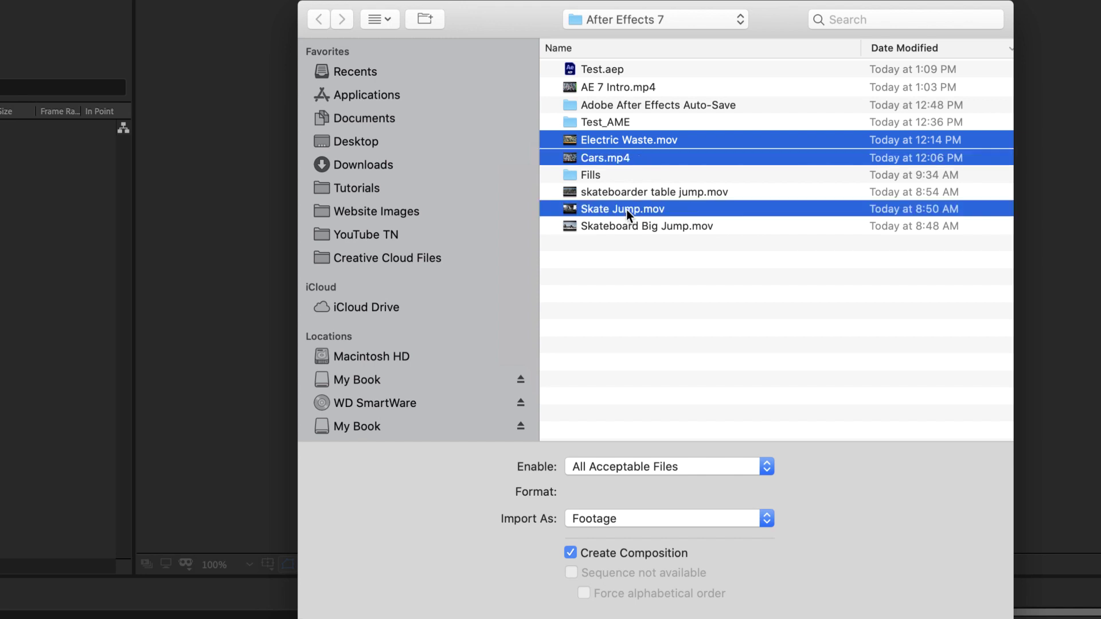
left_click(633, 194, "super")
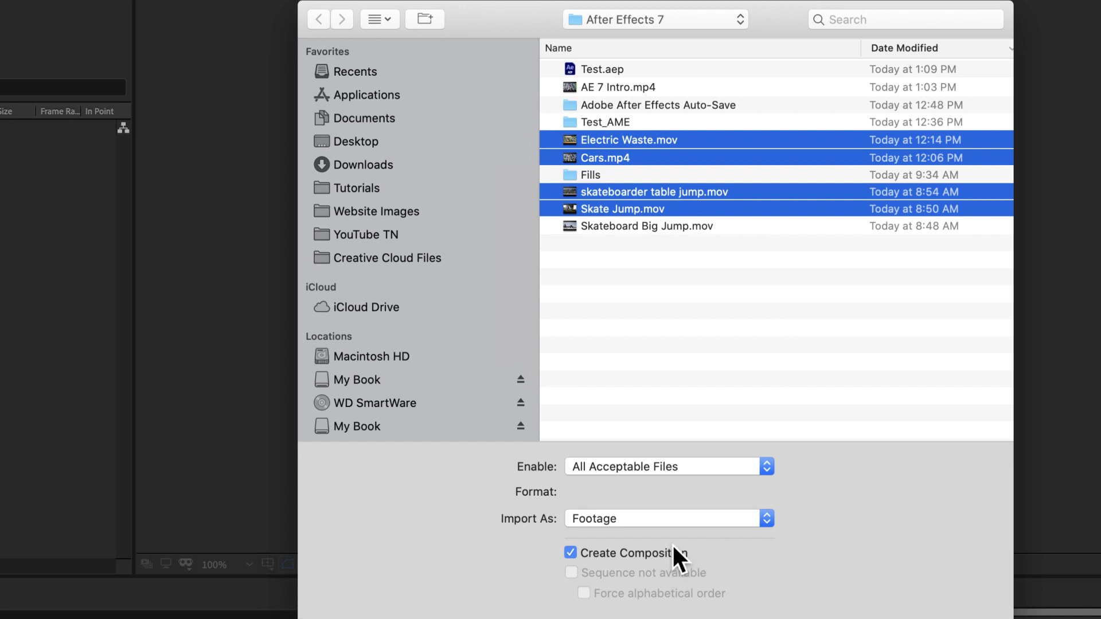
left_click(569, 554)
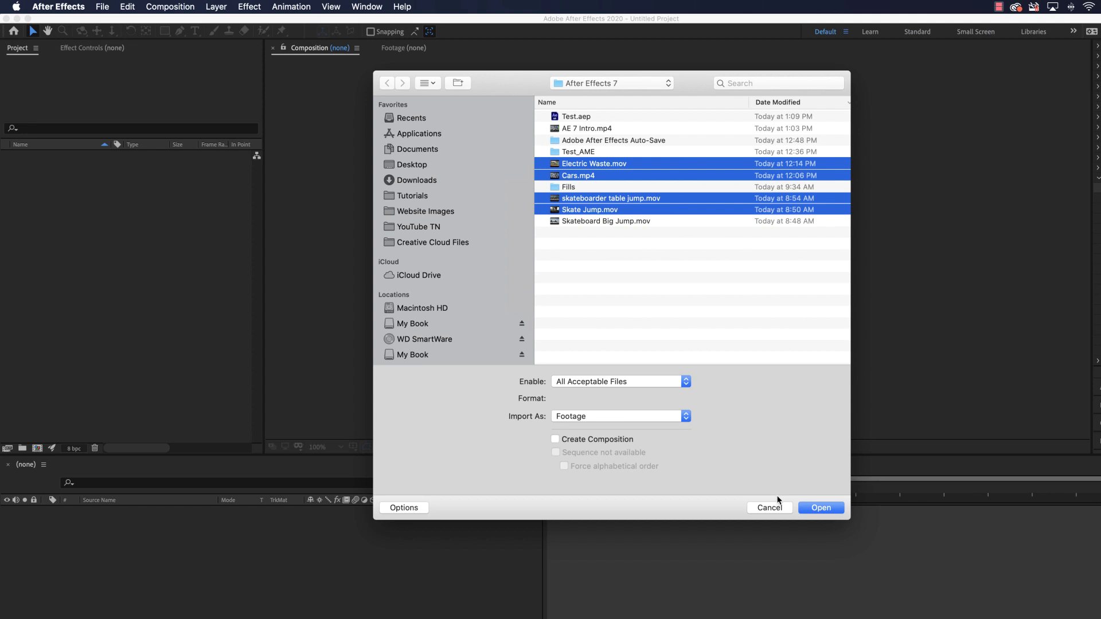
left_click(821, 507)
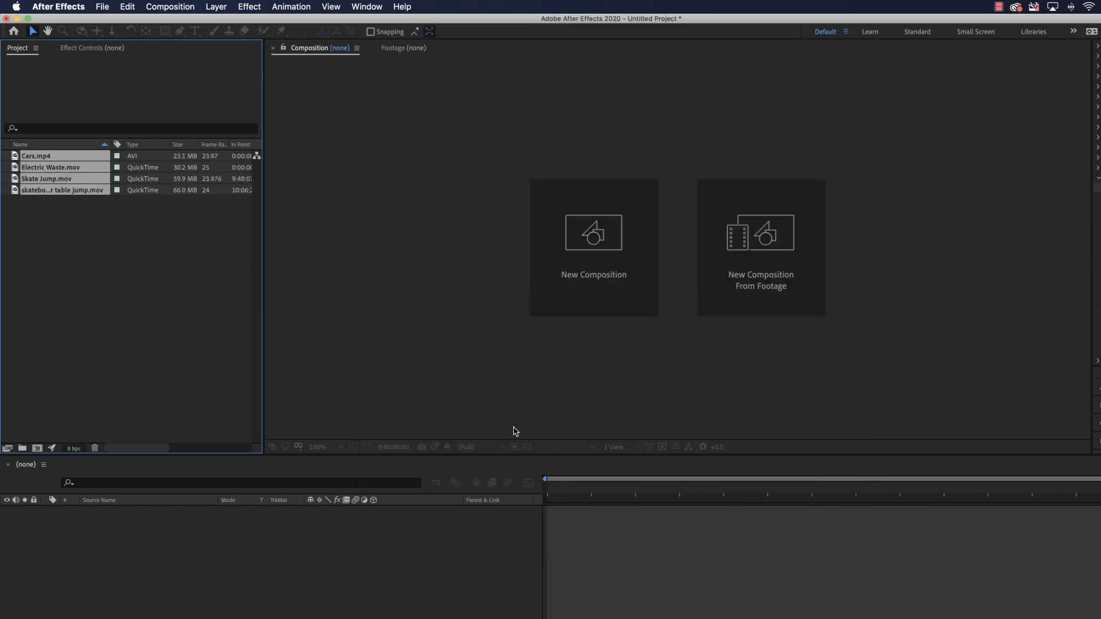
left_click(95, 280)
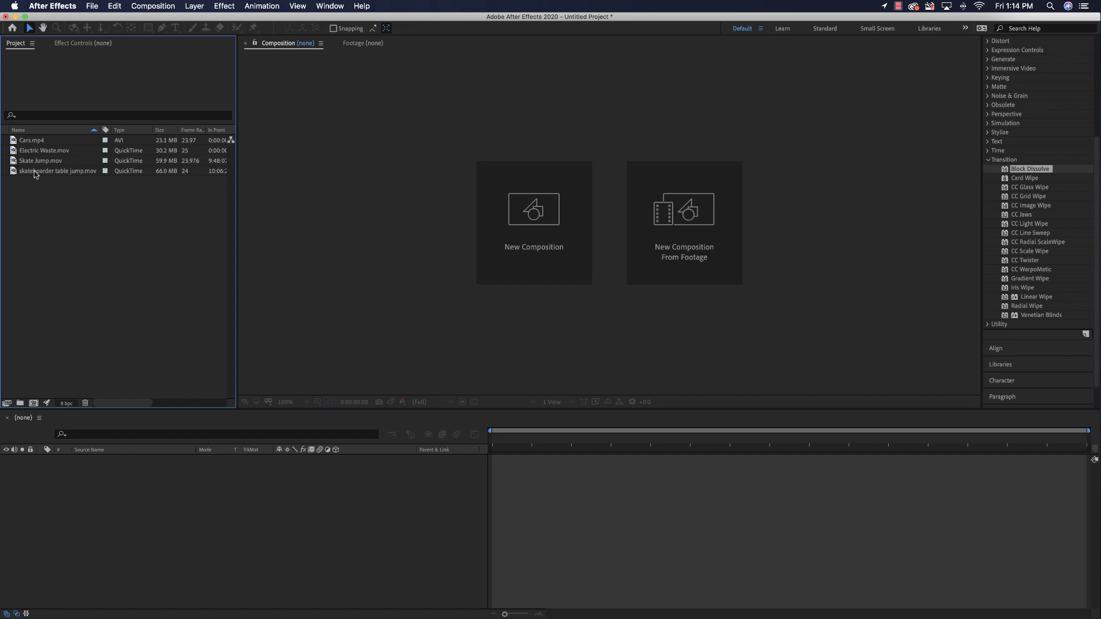
- Create a composition from skateboarder table jump.mov, preview it, and mute the layer's audio
left_click_drag(12, 173, 525, 496)
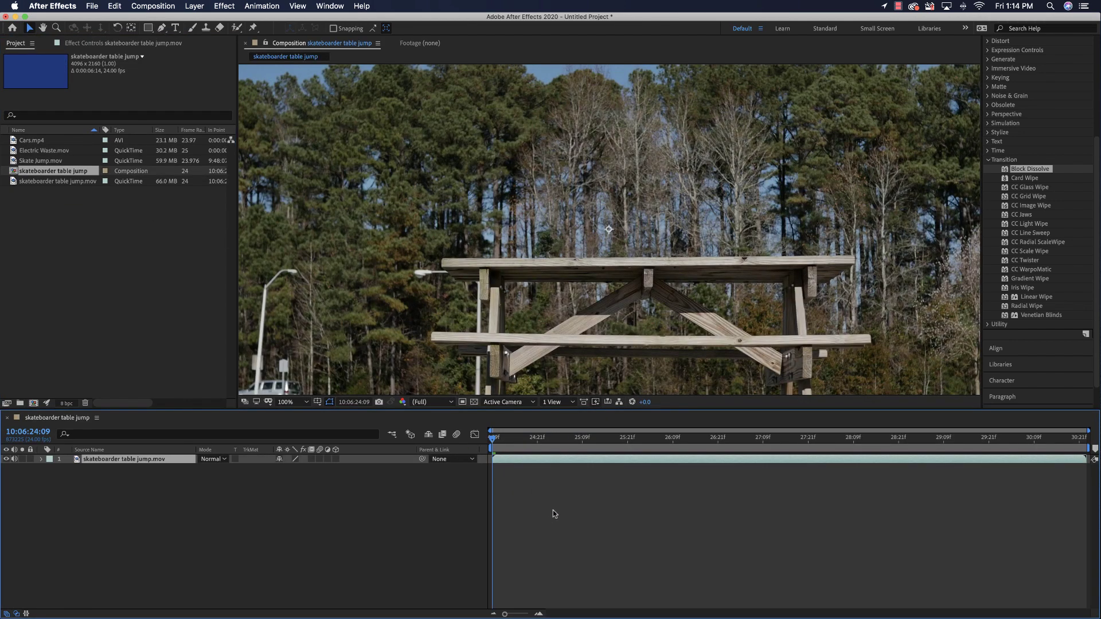
key("space")
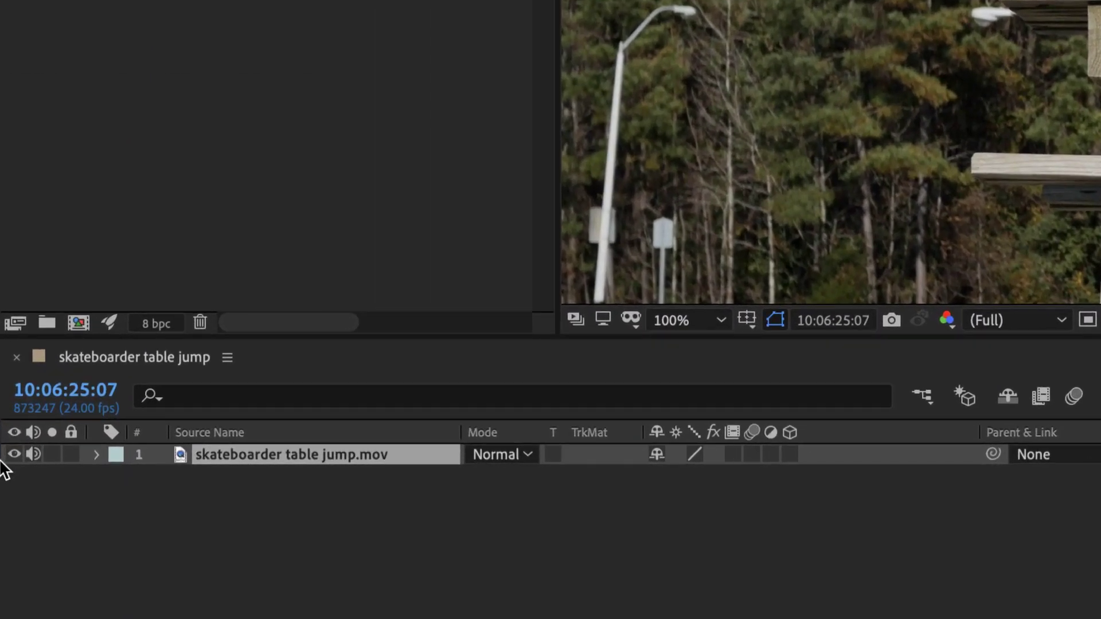
left_click(33, 453)
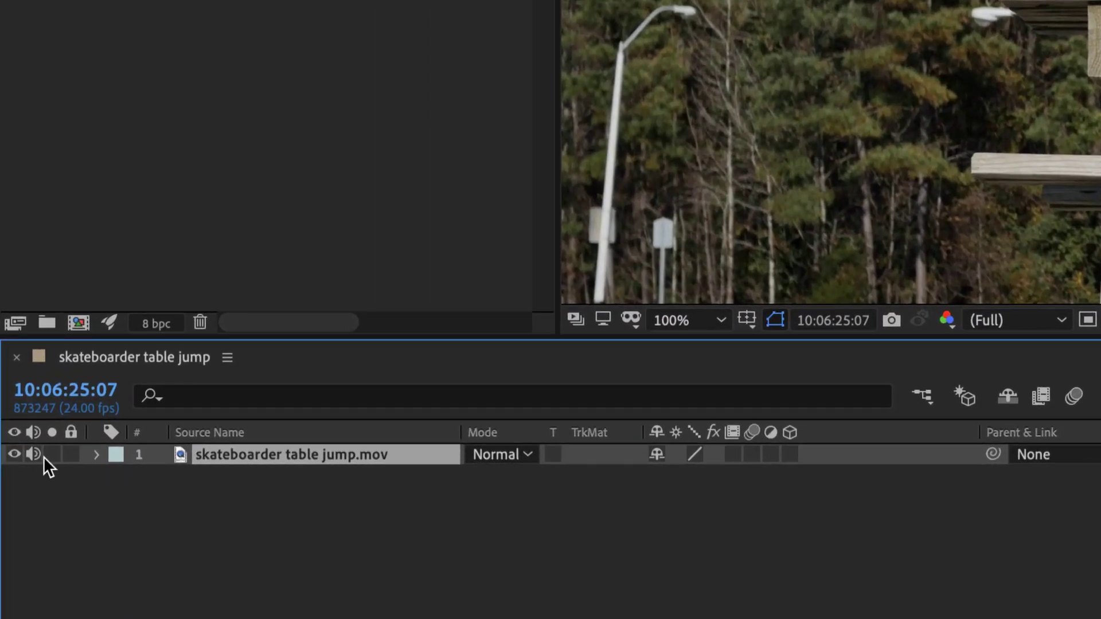
left_click(34, 453)
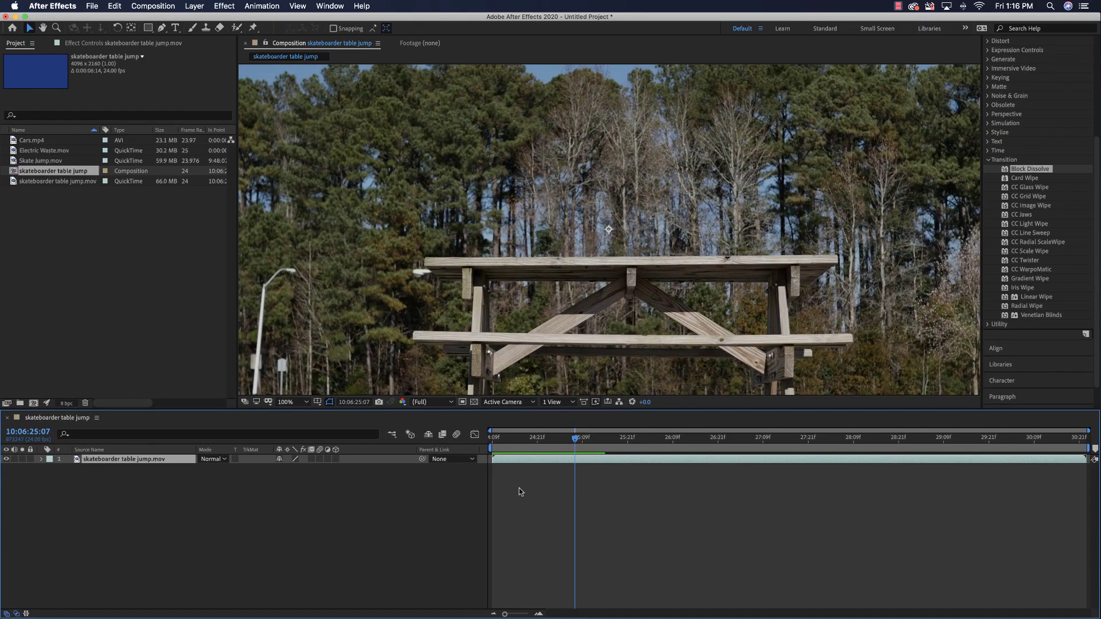
- Play back the muted clip and show the In, Out, Duration and Stretch columns in the timeline
key("space")
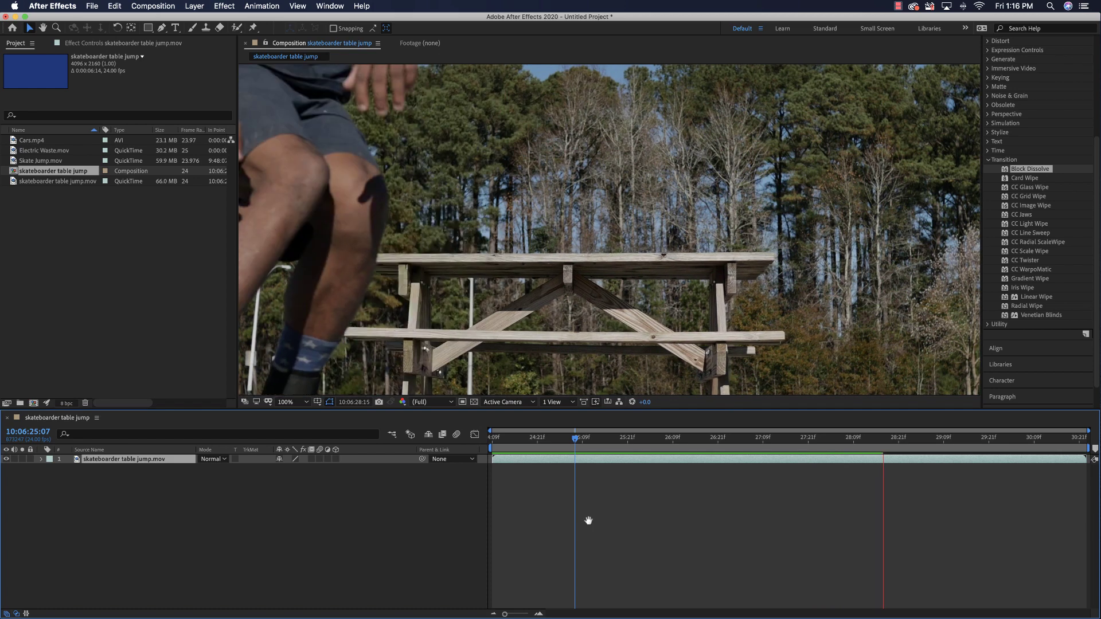
key("space")
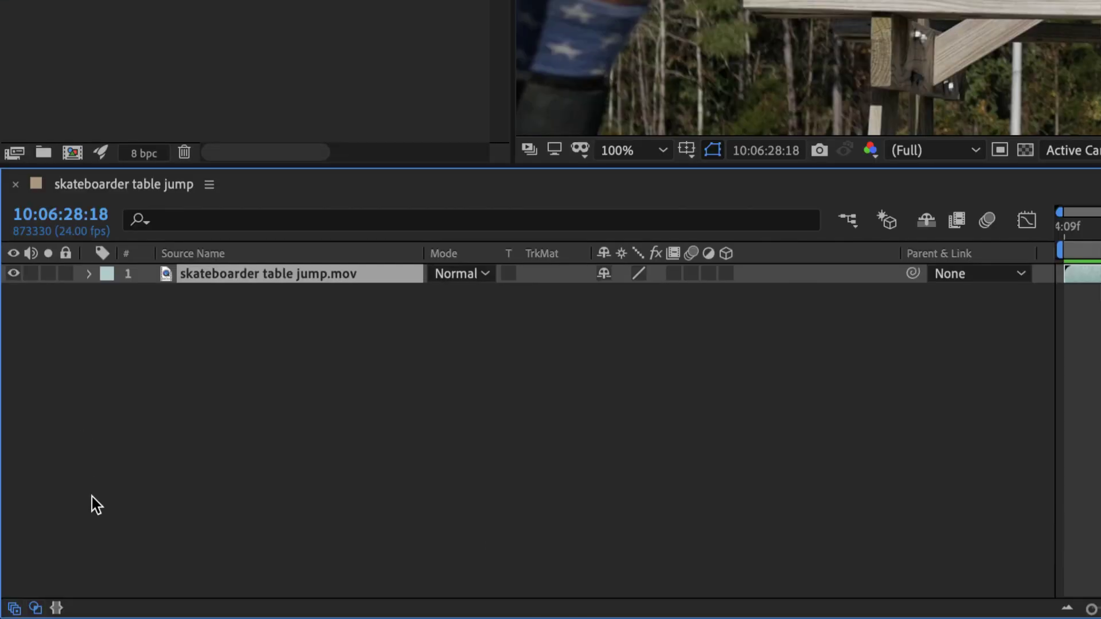
left_click(56, 608)
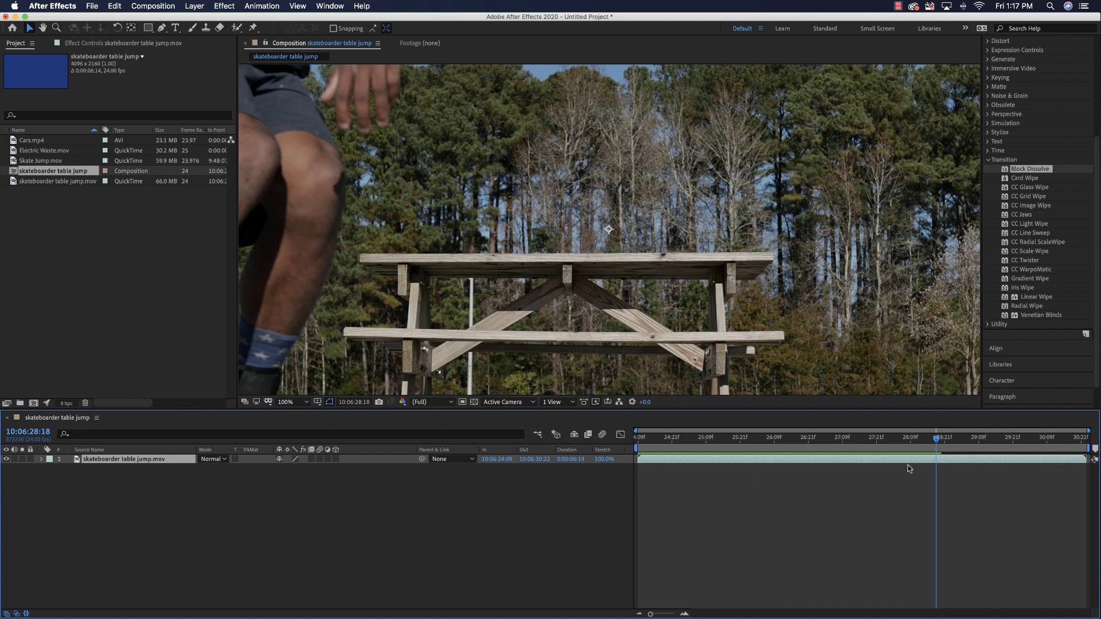
- Split the skateboarder layer into three segments at 10:06:27:09 and 10:06:28:01, around the table jump
left_click_drag(936, 442, 842, 443)
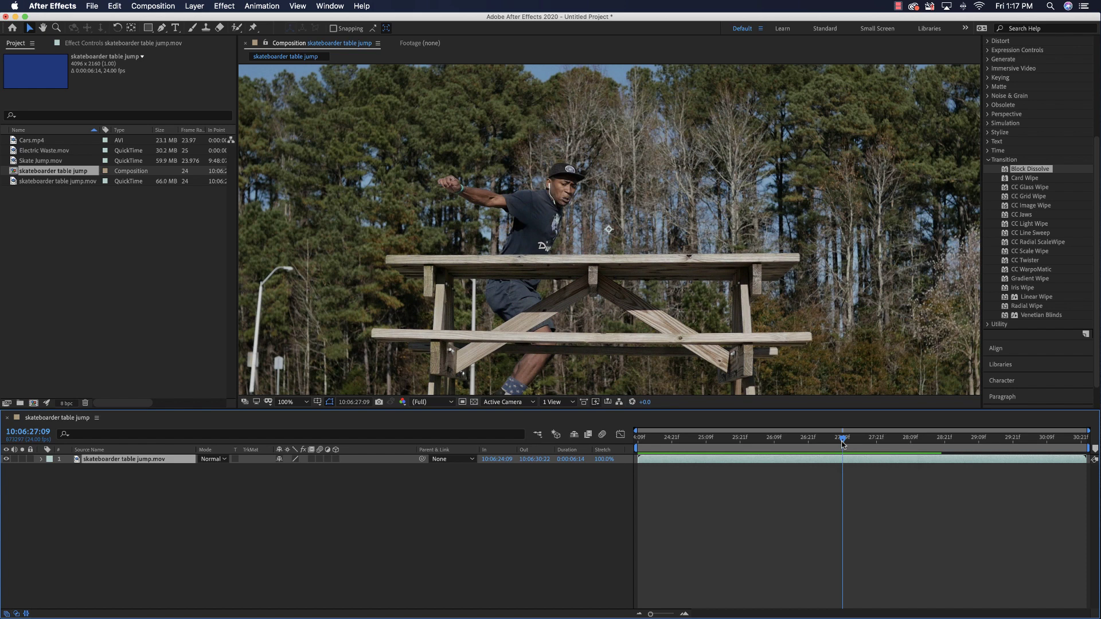
key("super+shift+d")
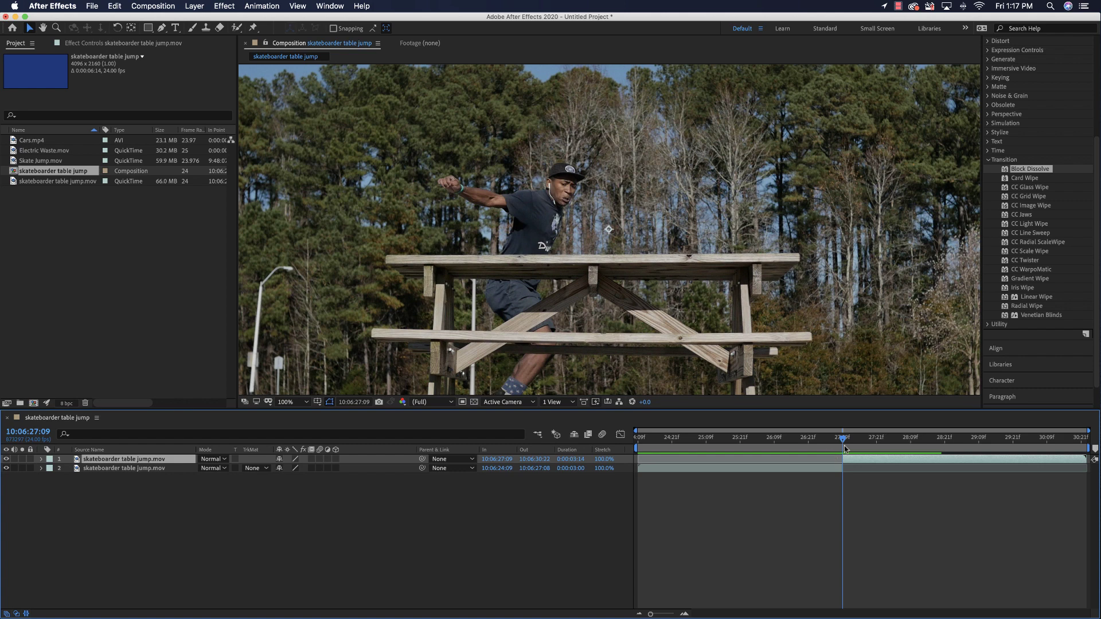
left_click_drag(843, 438, 888, 439)
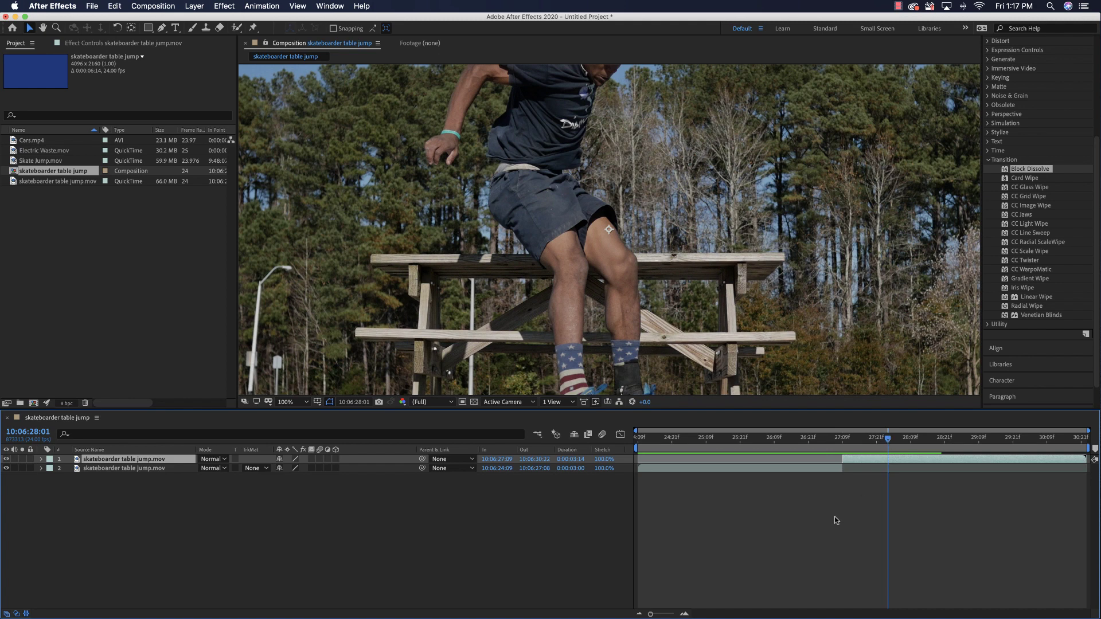
key("super+shift+d")
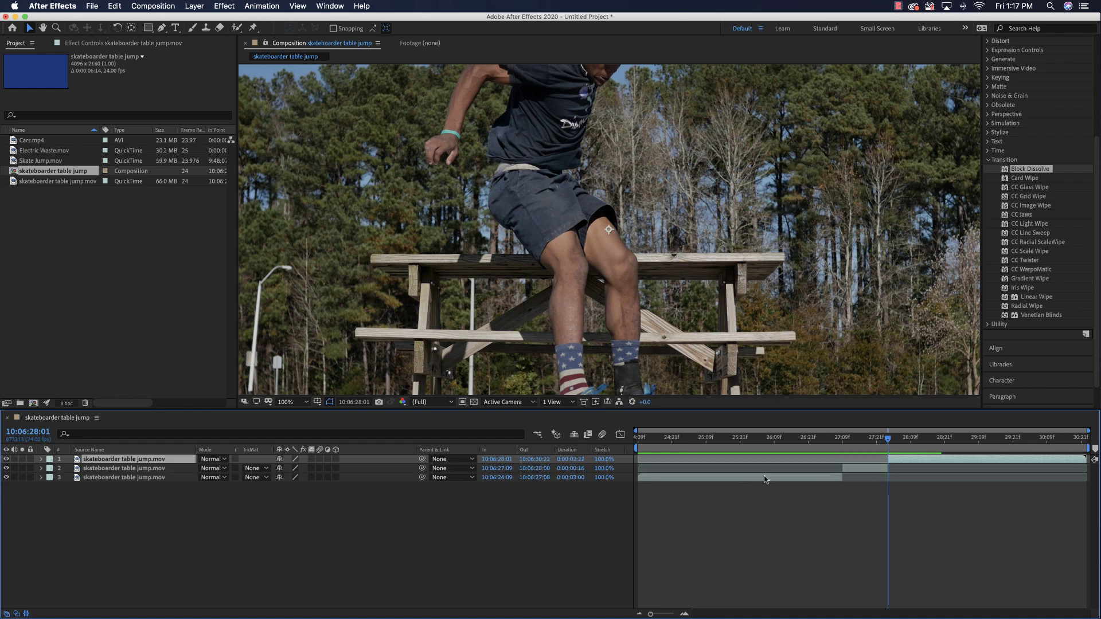
- Speed up the first segment by setting its time stretch factor to 25, holding the layer in-point
left_click(717, 478)
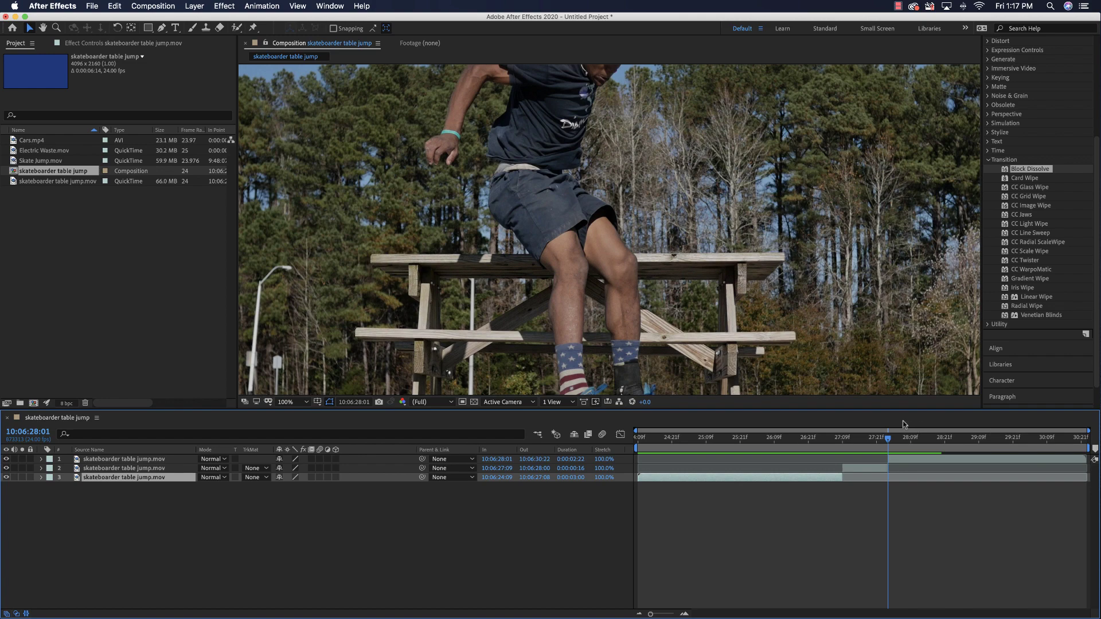
left_click_drag(886, 439, 745, 440)
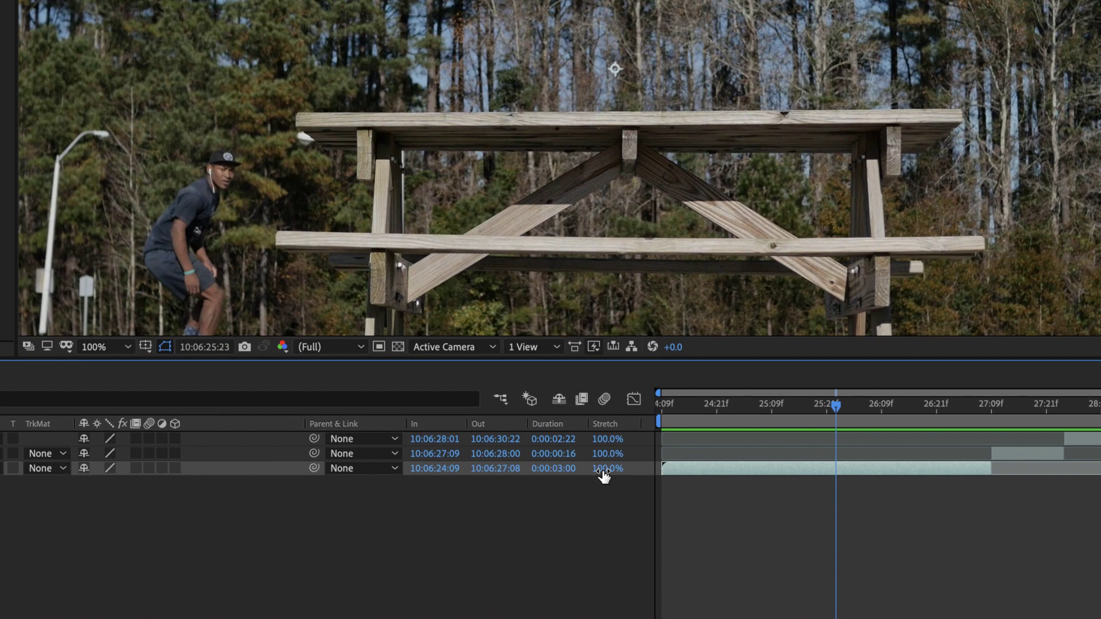
left_click(603, 469)
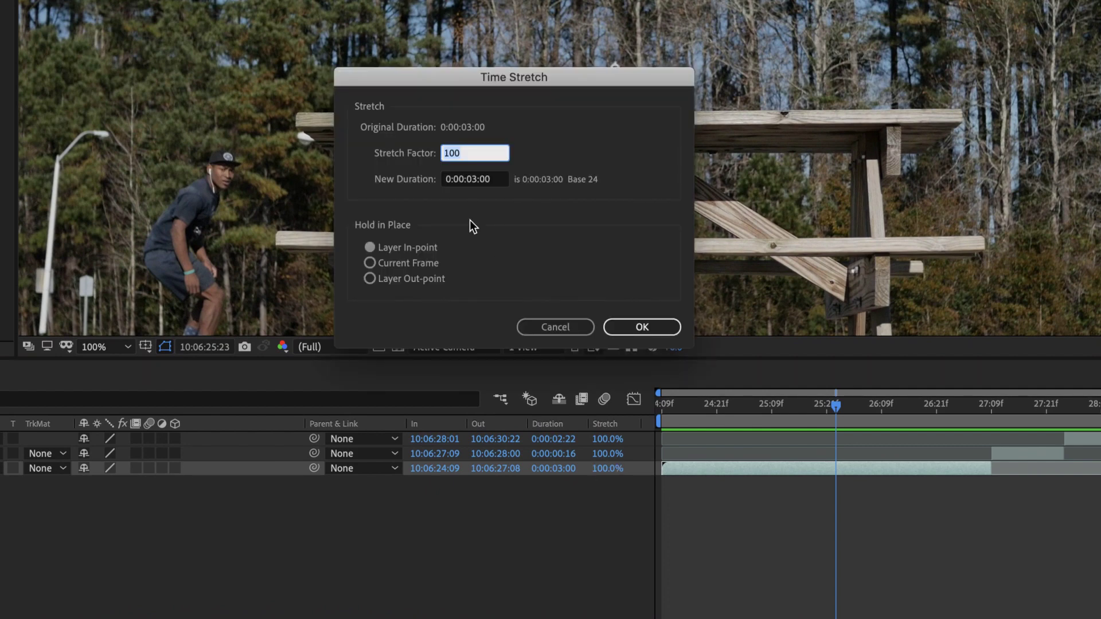
type("25")
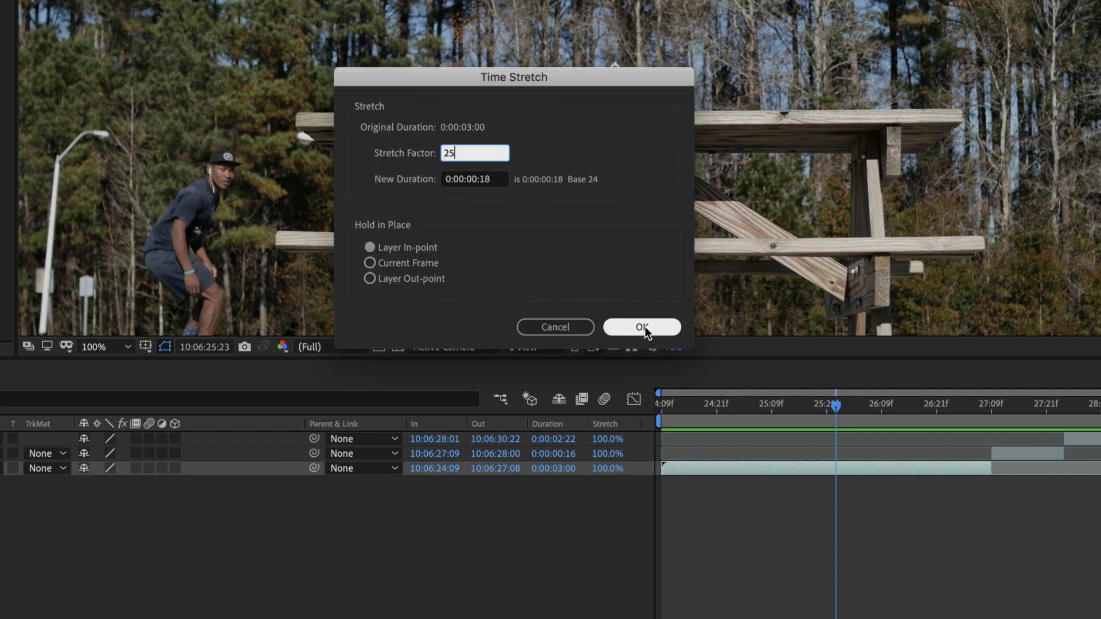
left_click(643, 327)
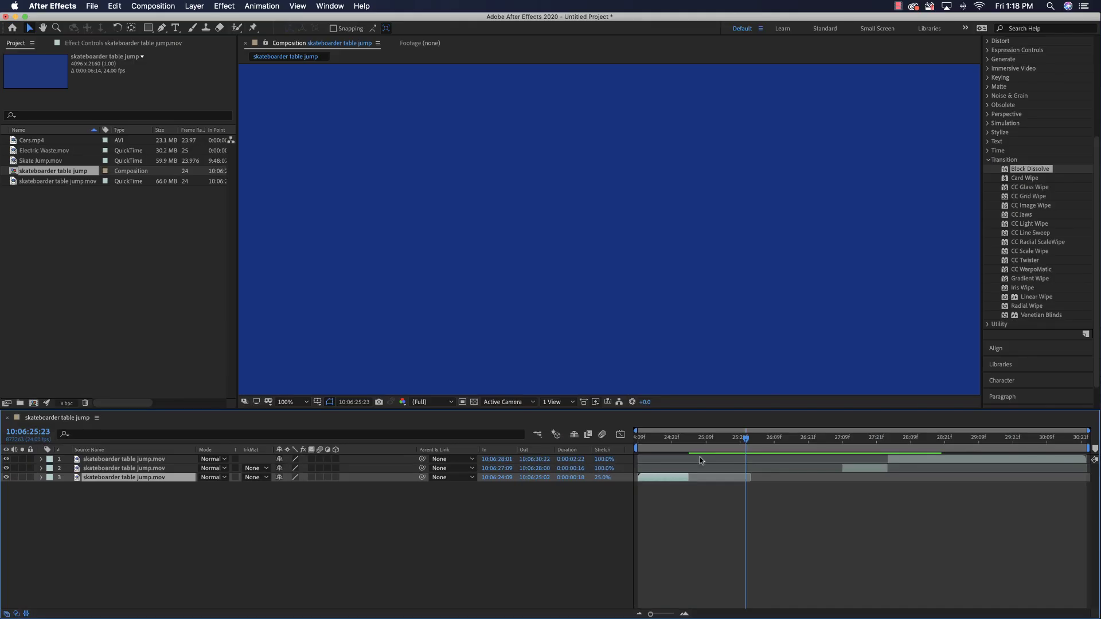
- Move the middle segment to start at 10:06:25:03 and the last at 10:06:25:19, closing the gaps, and preview from the start
left_click(860, 471)
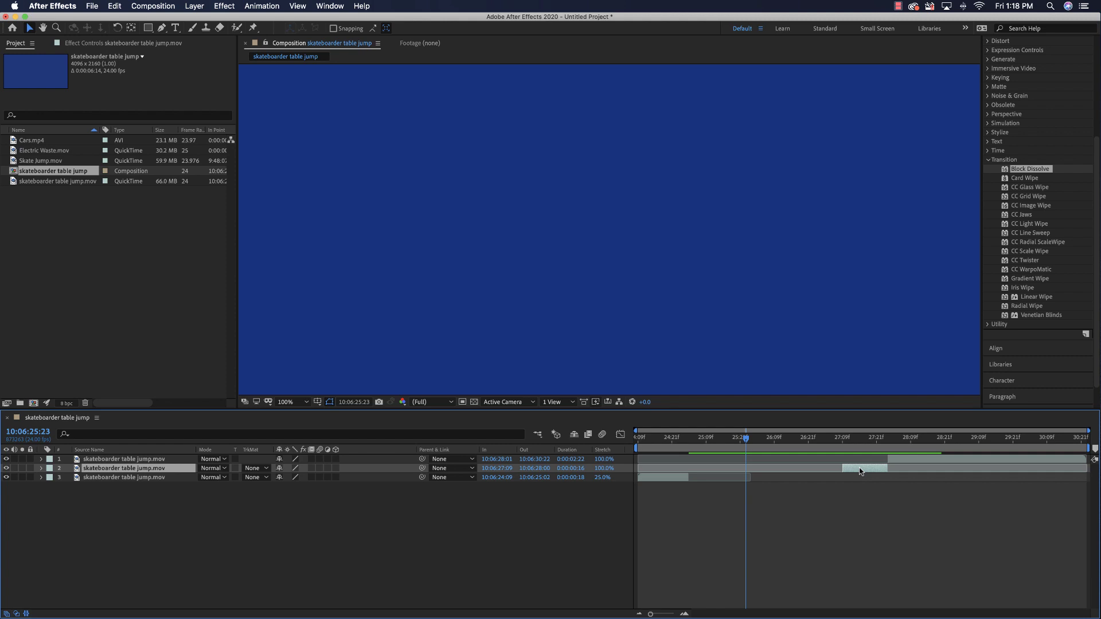
left_click_drag(860, 470, 721, 474)
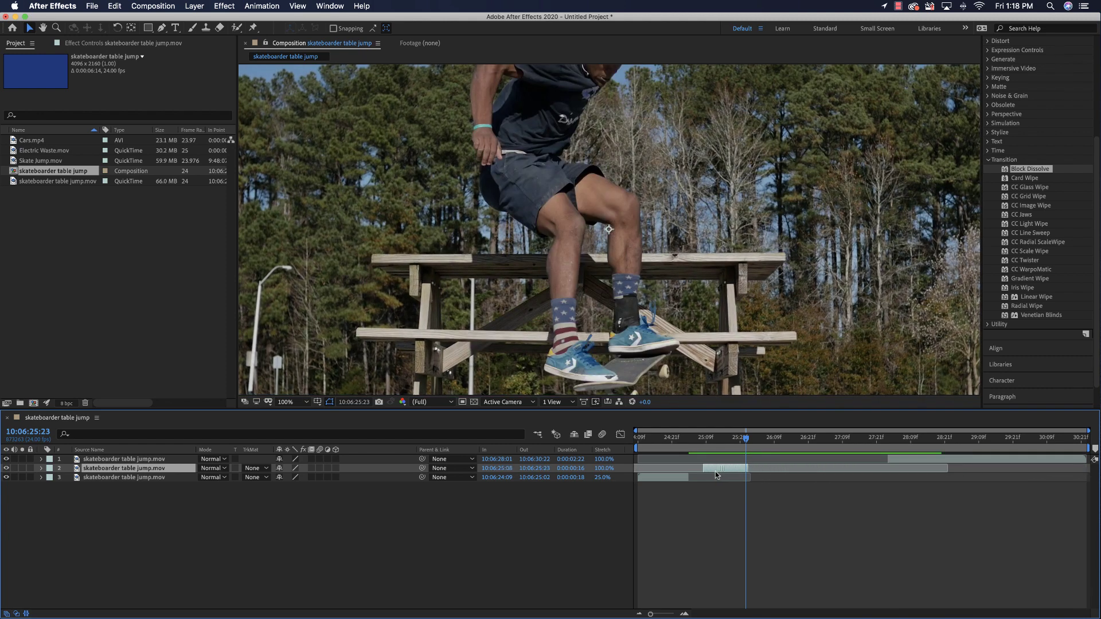
left_click_drag(895, 459, 719, 461)
key("Home")
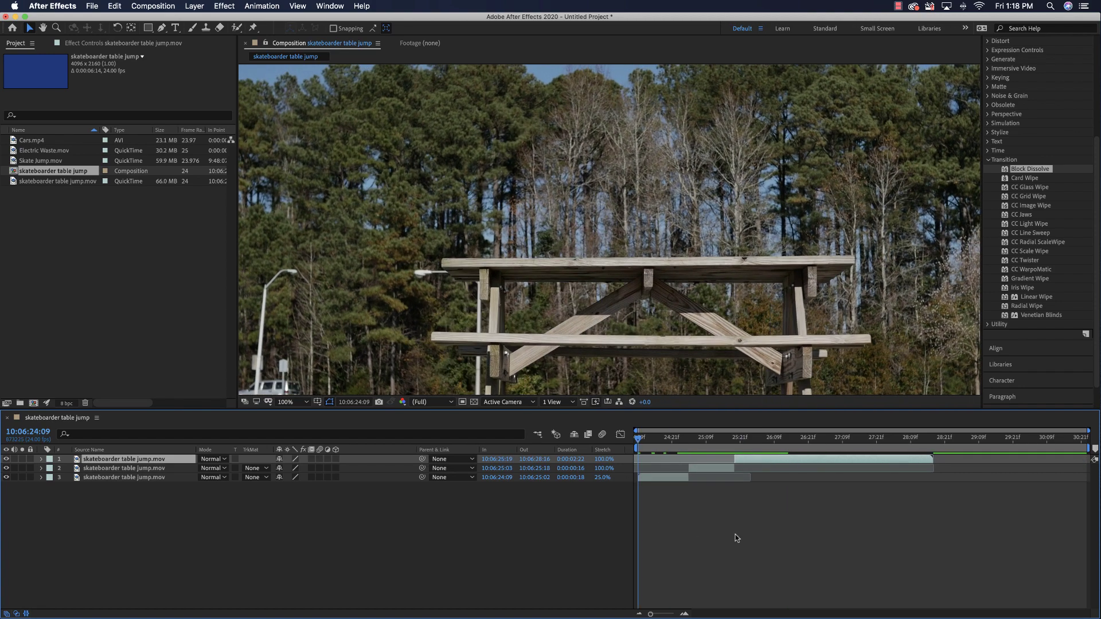
key("space")
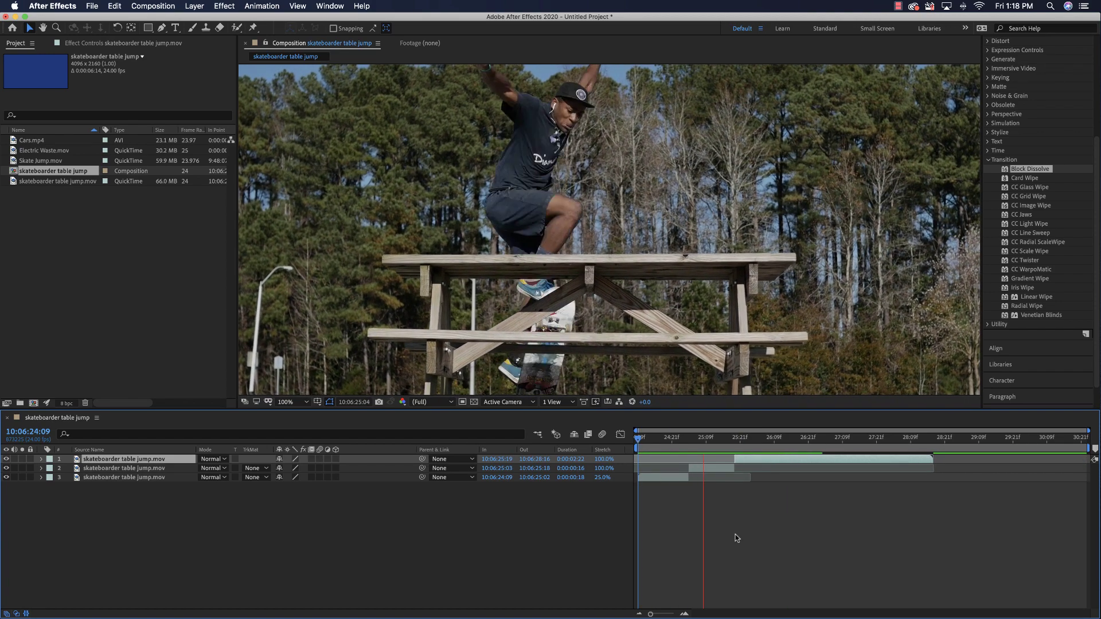
key("space")
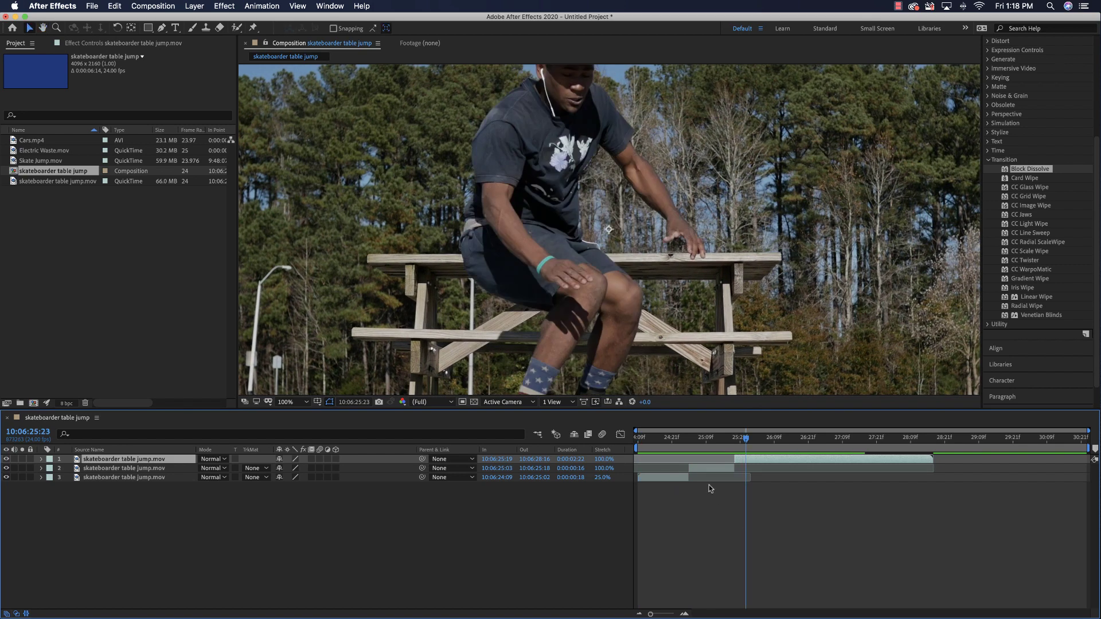
- Slow the middle segment to a stretch factor of 200 and move the last segment to start at its end, 10:06:26:11
left_click(711, 469)
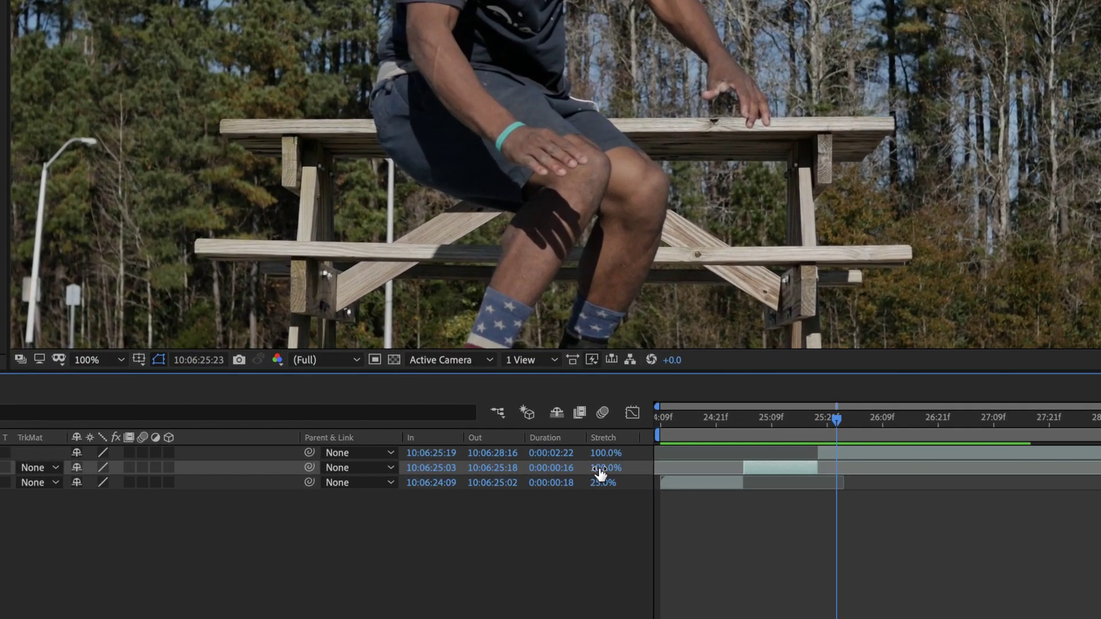
left_click(600, 469)
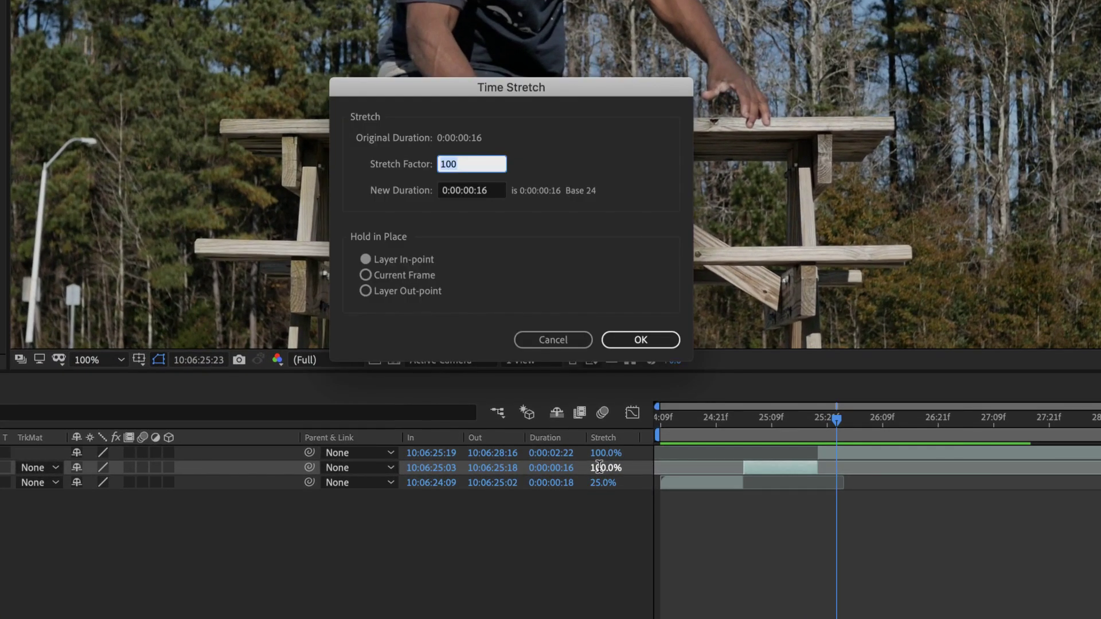
type("200")
left_click(647, 338)
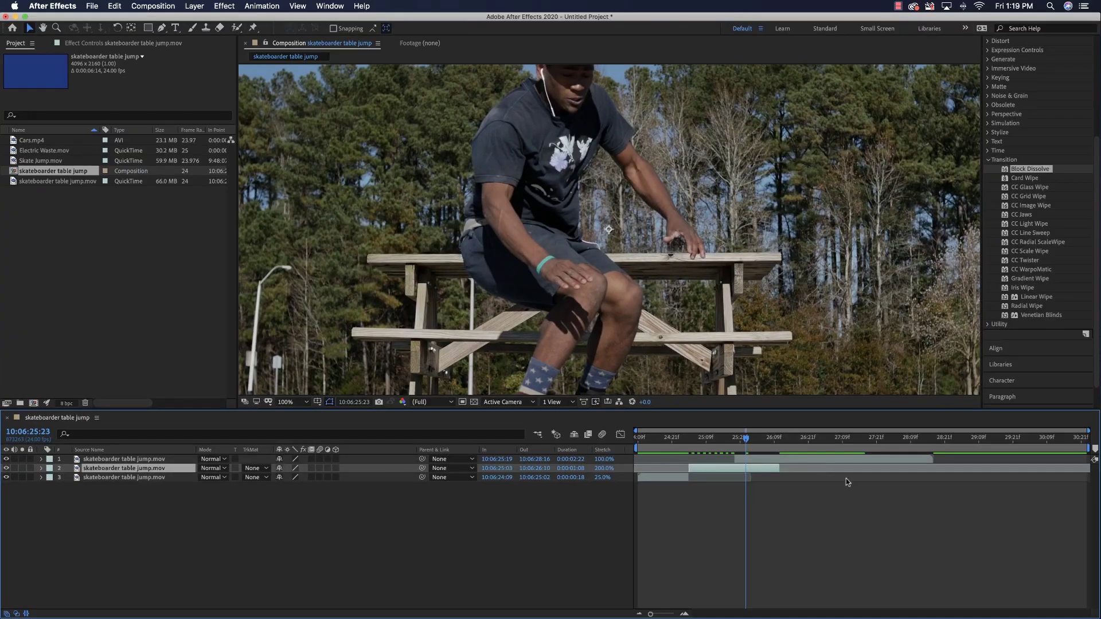
left_click(806, 460)
left_click_drag(807, 463, 845, 460)
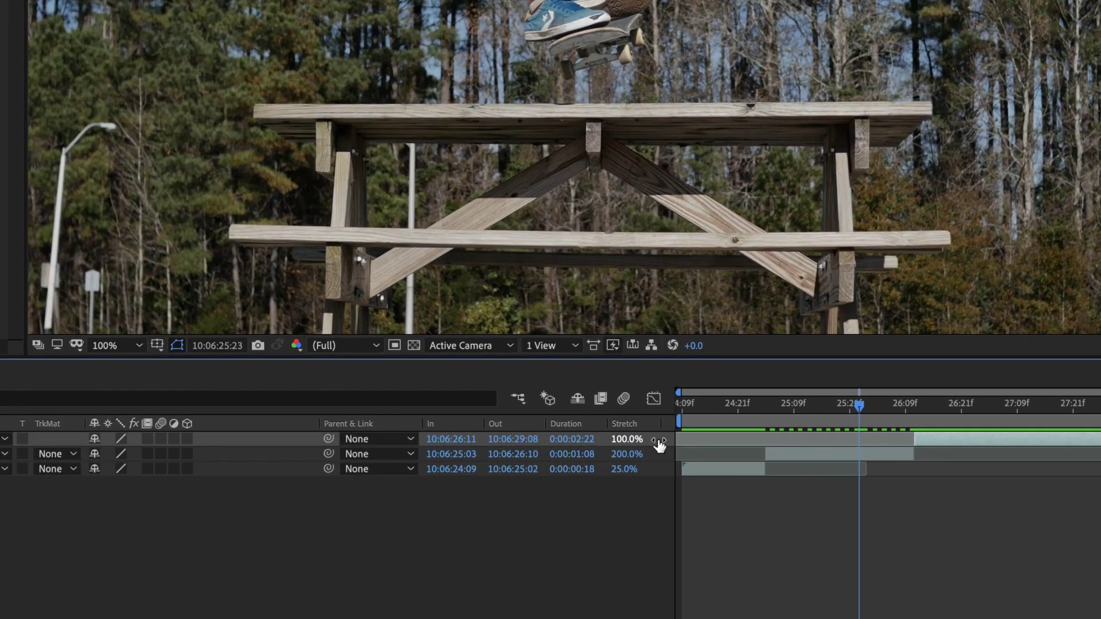
- Speed up the last segment with a time stretch factor of 25, holding the layer in-point, and preview from the start
left_click(627, 439)
type("25")
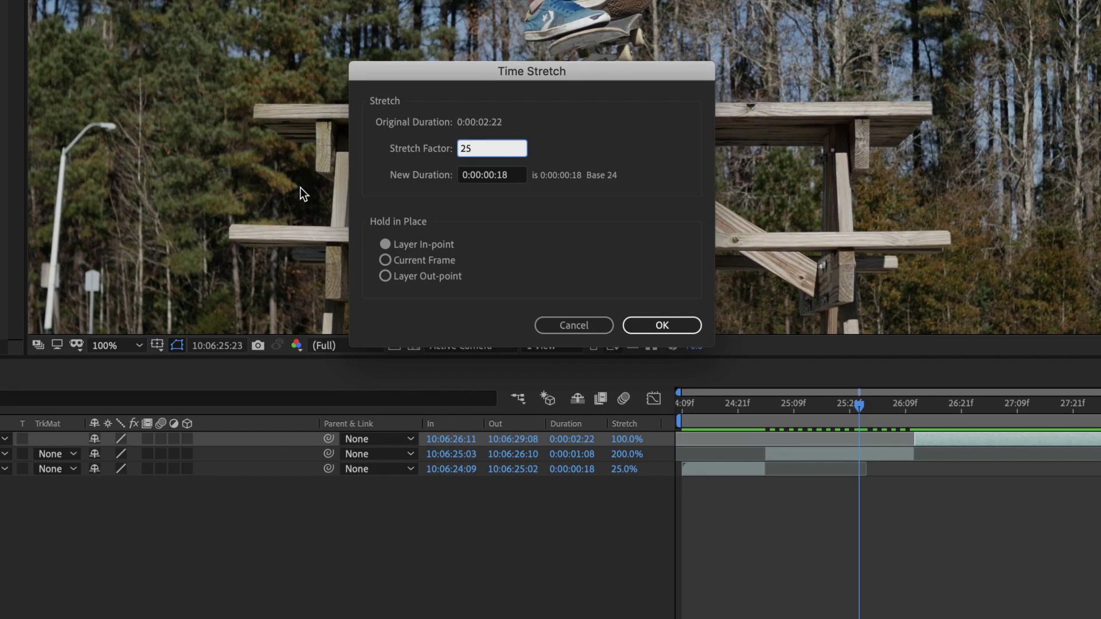
left_click(663, 322)
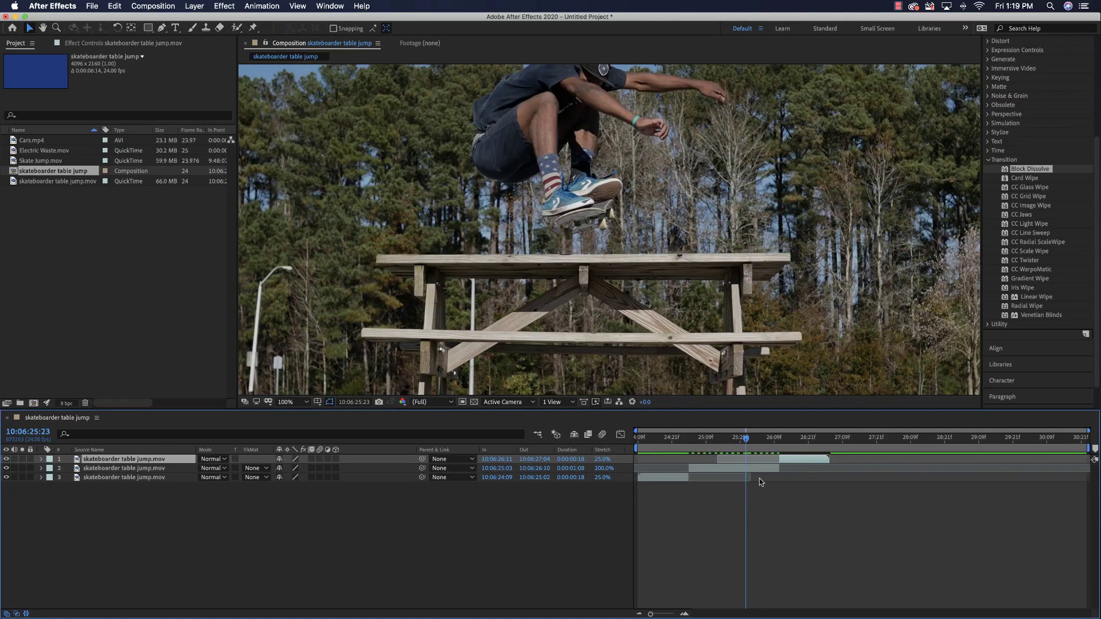
key("Home")
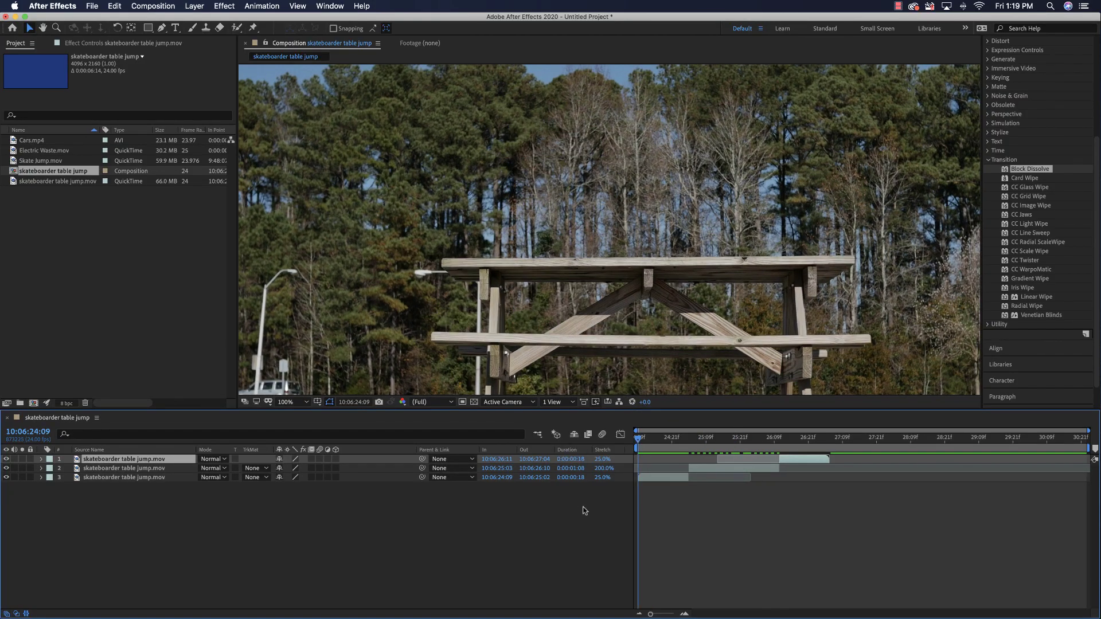
key("space")
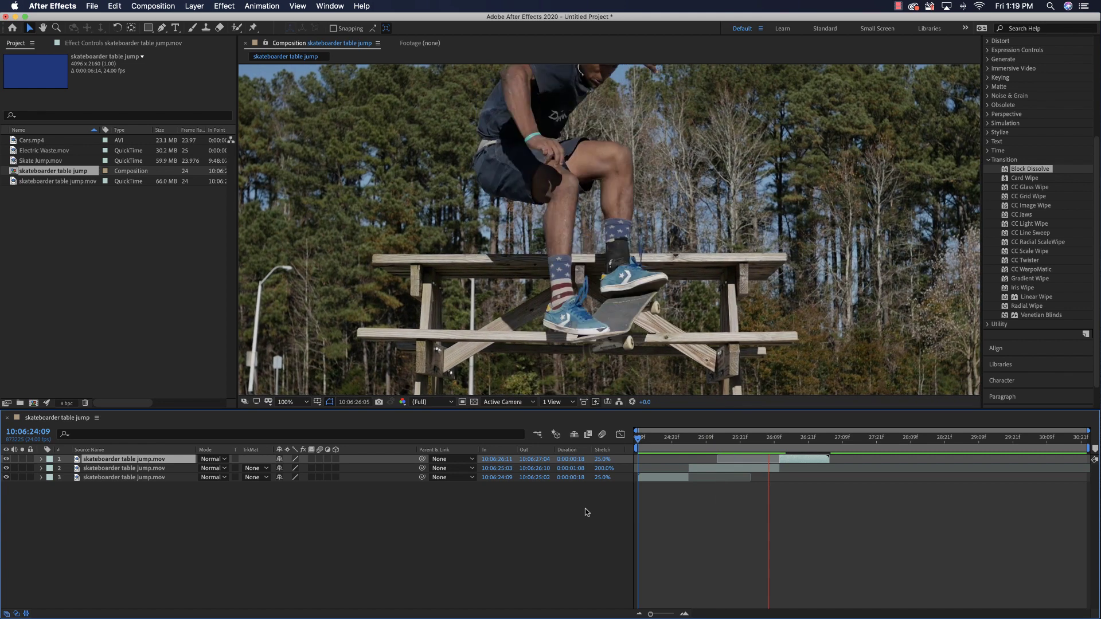
key("space")
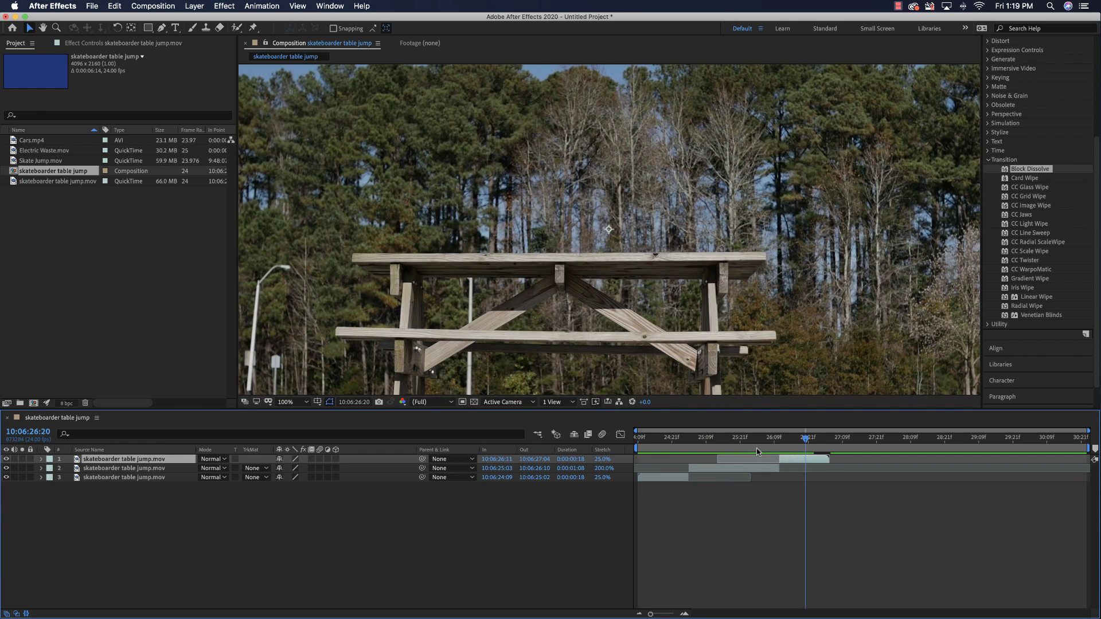
- Slow the middle segment to a stretch factor of 300, move the last segment to start at 10:06:27:03, and preview the ramp
left_click(714, 469)
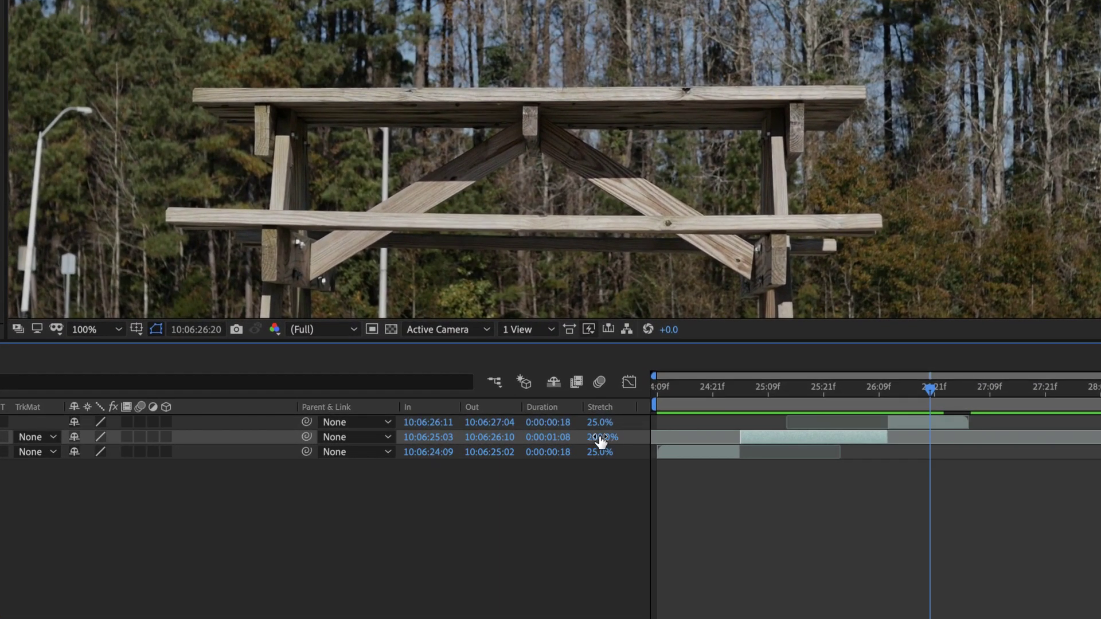
left_click(601, 466)
type("300")
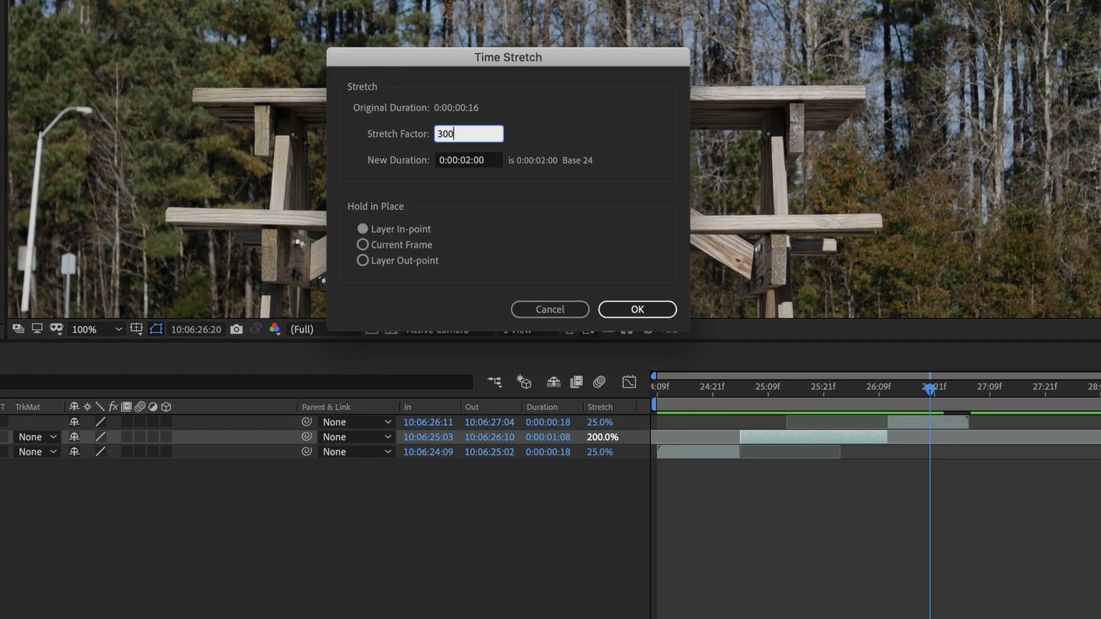
left_click(647, 311)
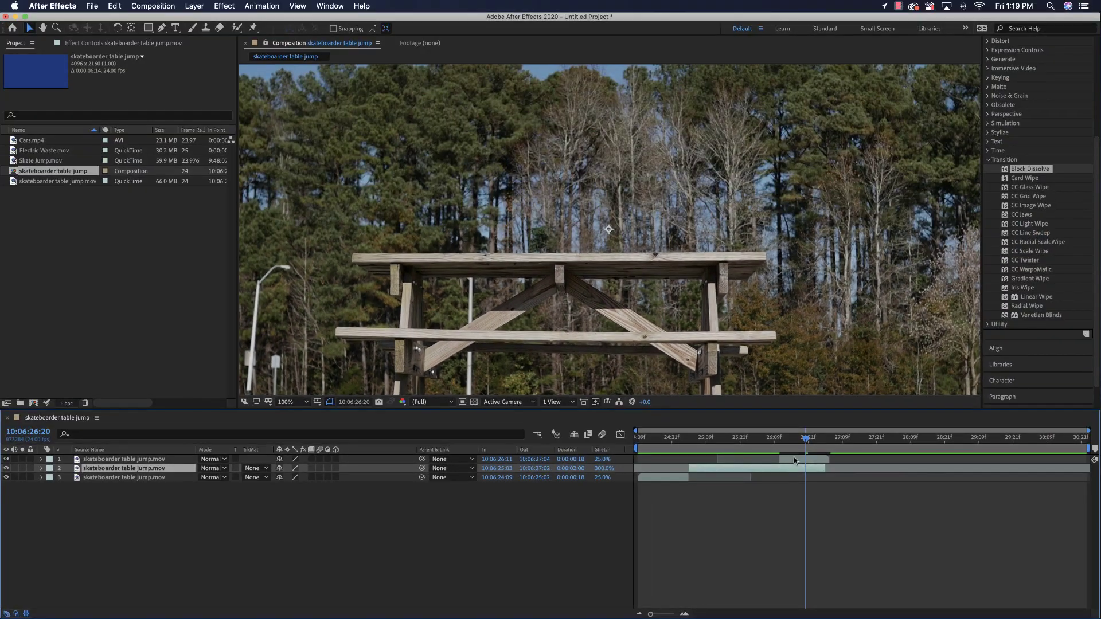
left_click(908, 423)
left_click_drag(794, 460, 840, 461)
left_click(662, 460)
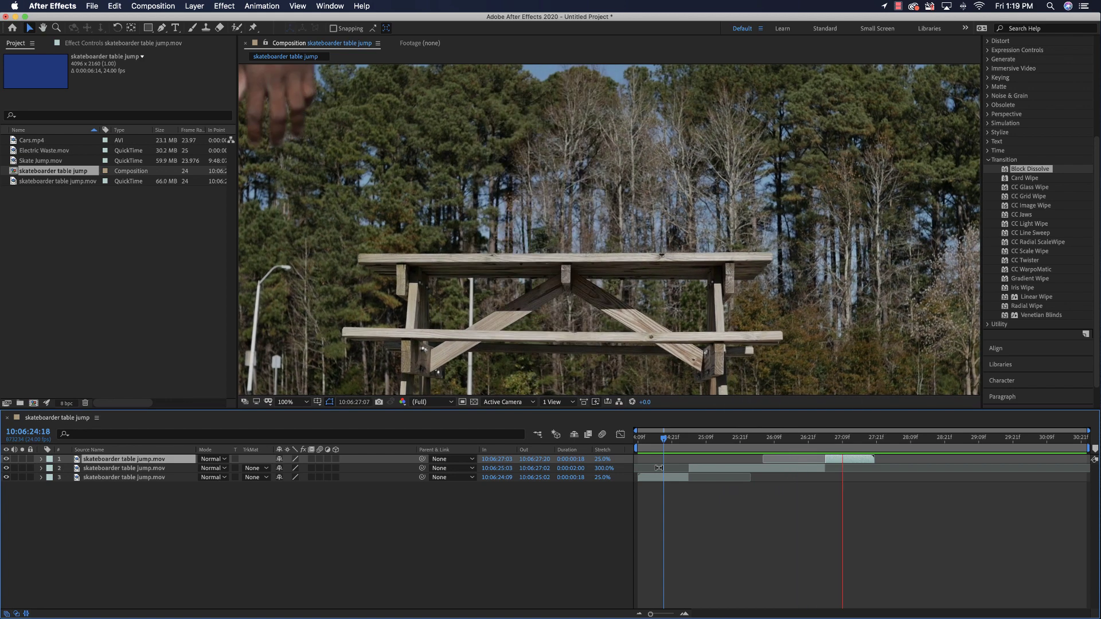
key("space")
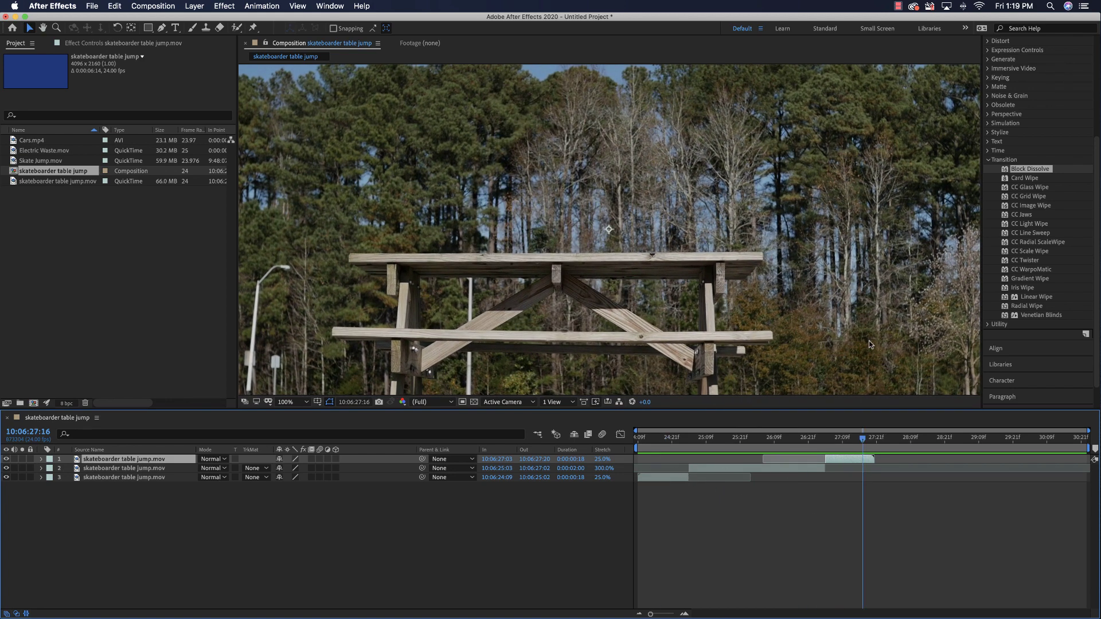
- Try the Bad TV 1 - warp animation preset on the middle segment and preview the composition
left_click(986, 160)
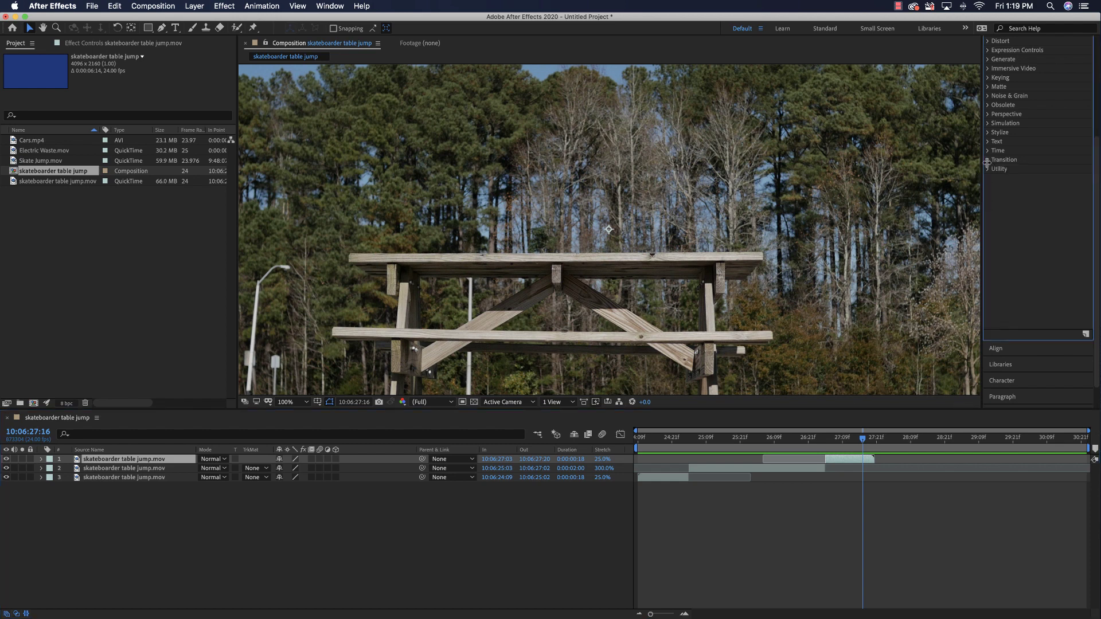
left_click(1009, 83)
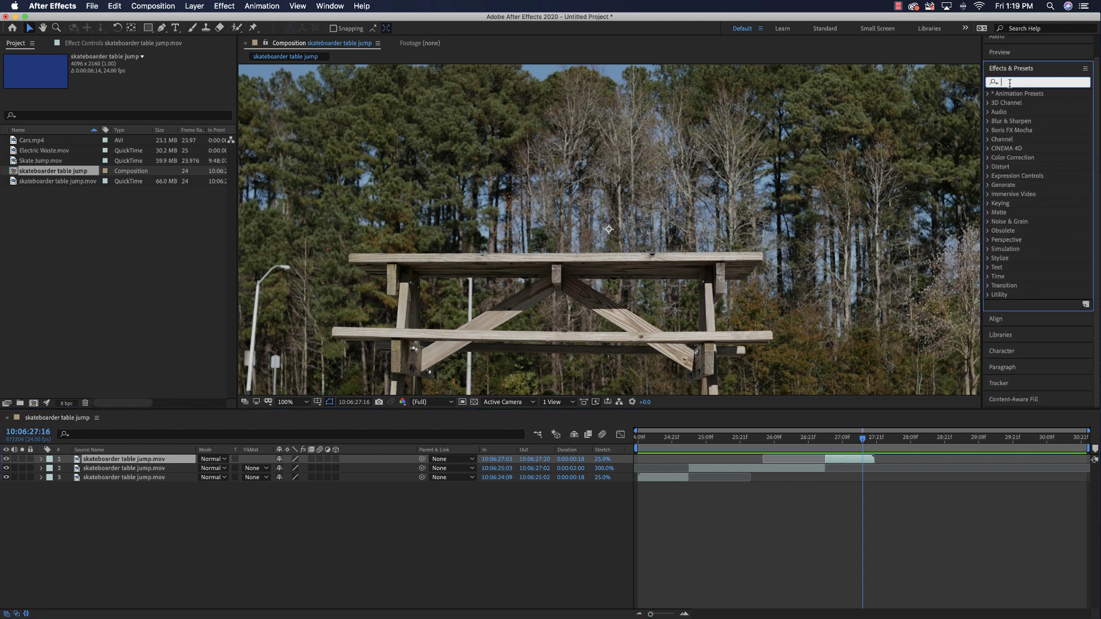
type("tv")
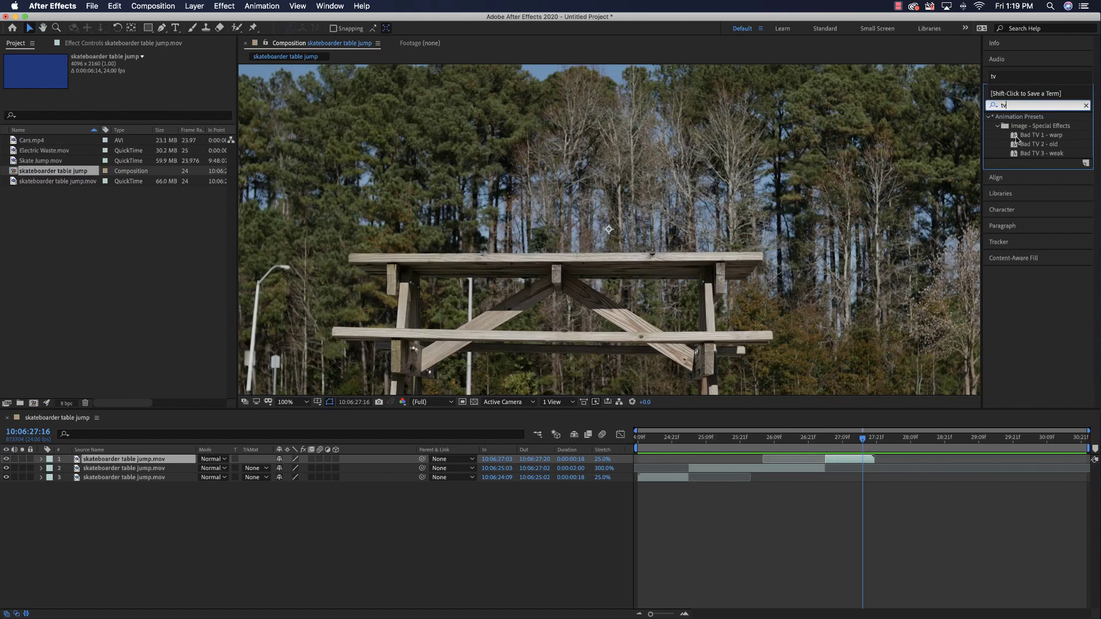
left_click_drag(1016, 137, 675, 459)
key("space")
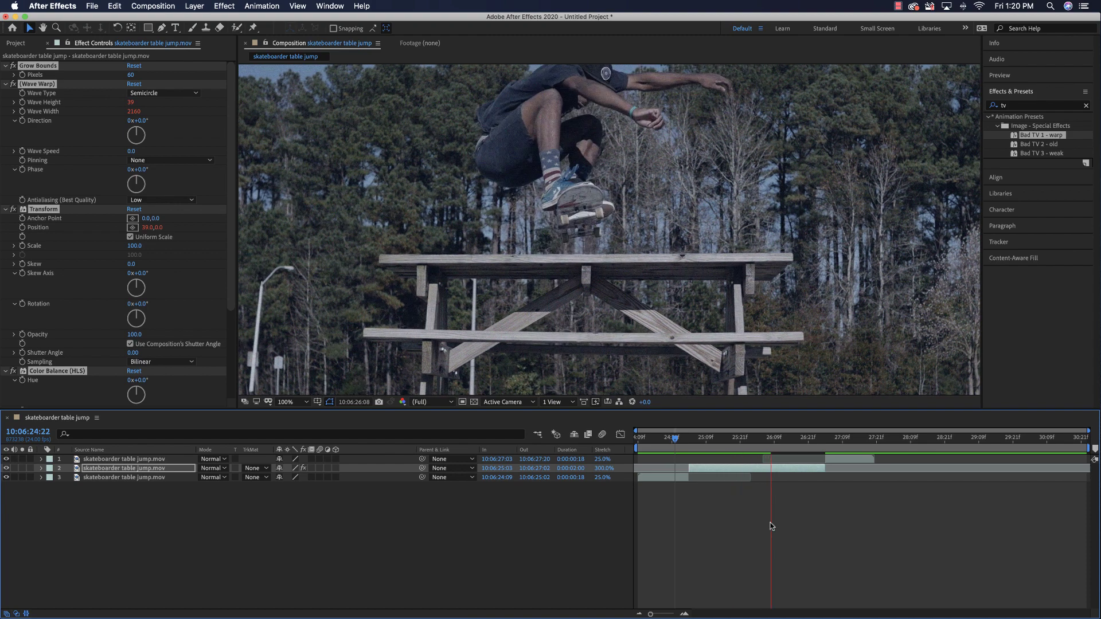
left_click(860, 447)
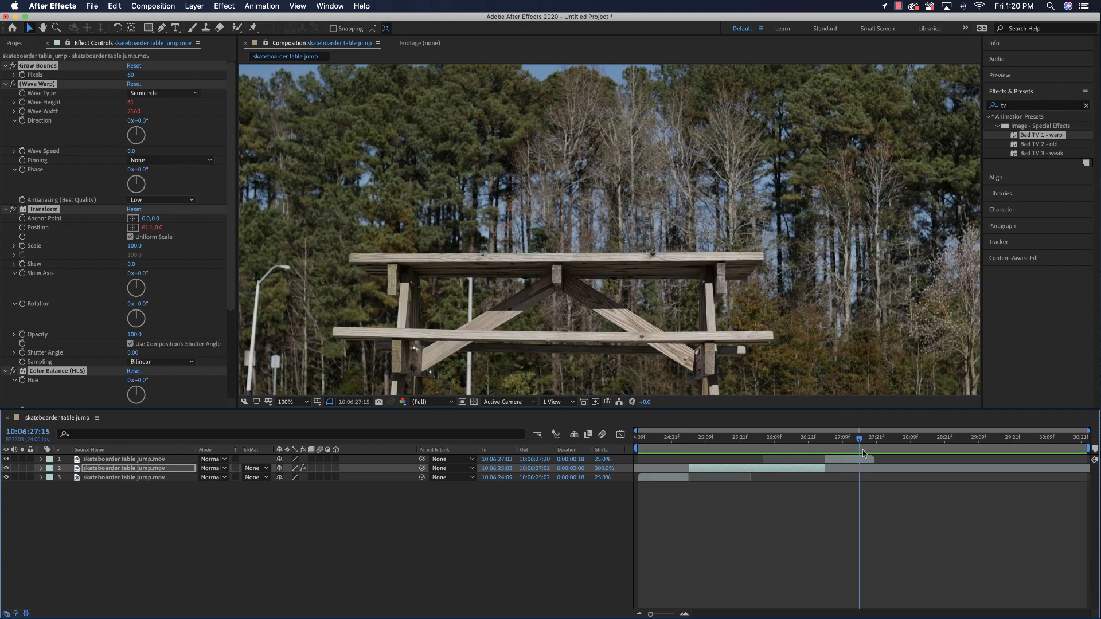
left_click(666, 439)
key("space")
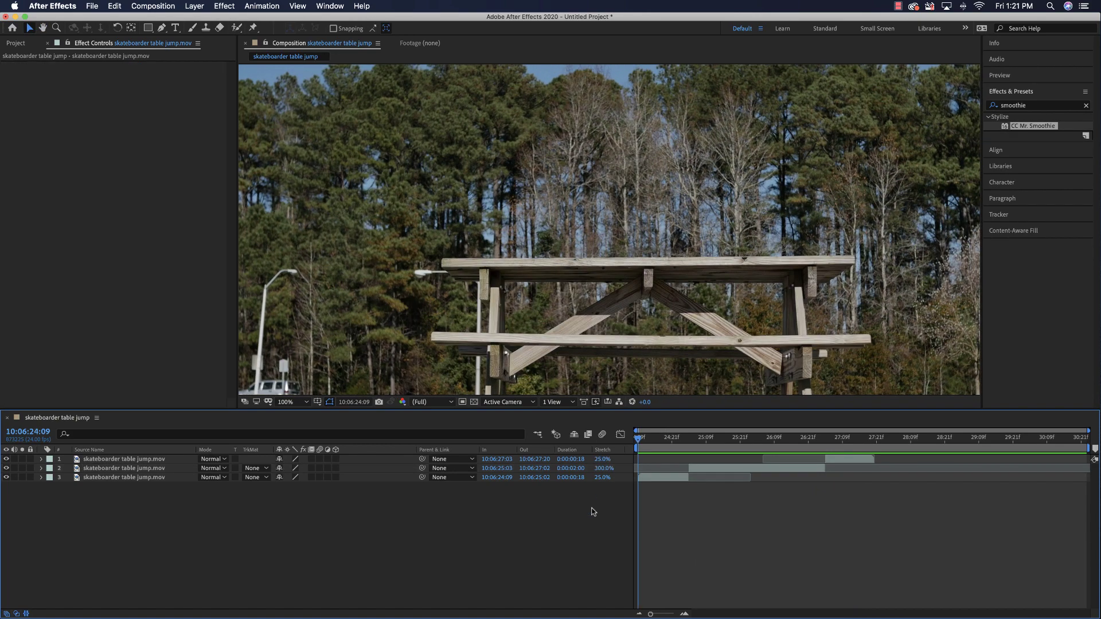
key("space")
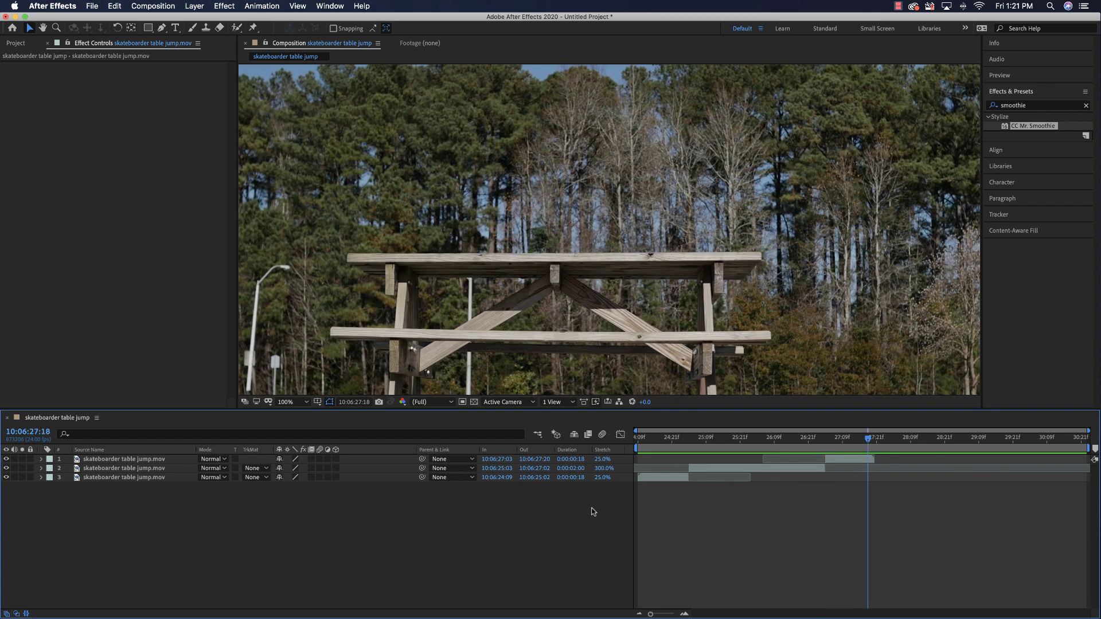
left_click(18, 44)
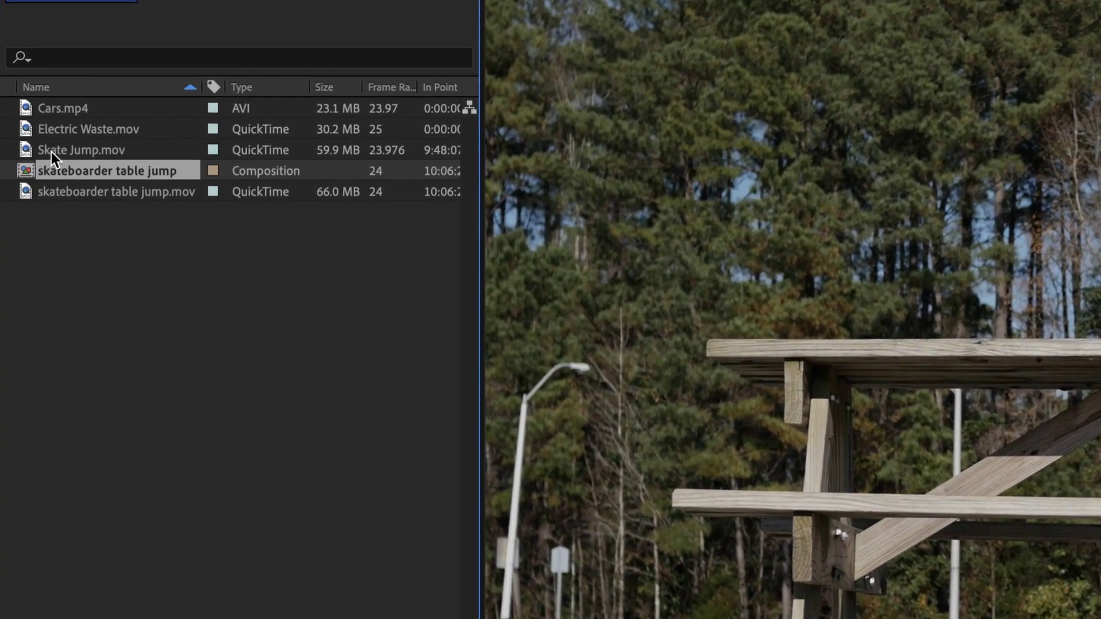
left_click(57, 284)
right_click(74, 280)
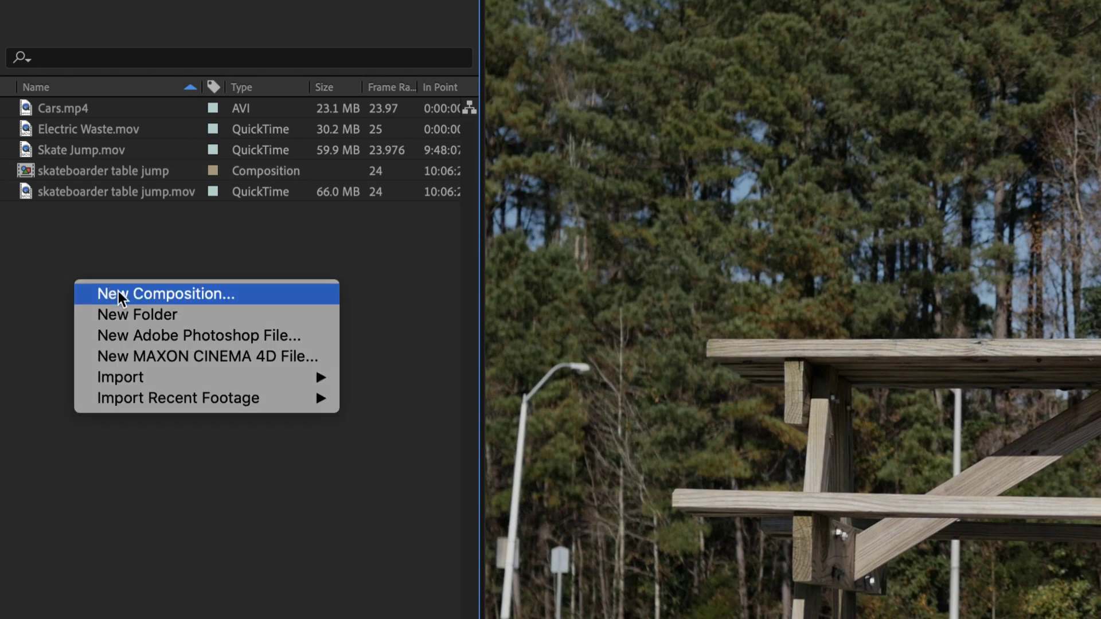
left_click(114, 294)
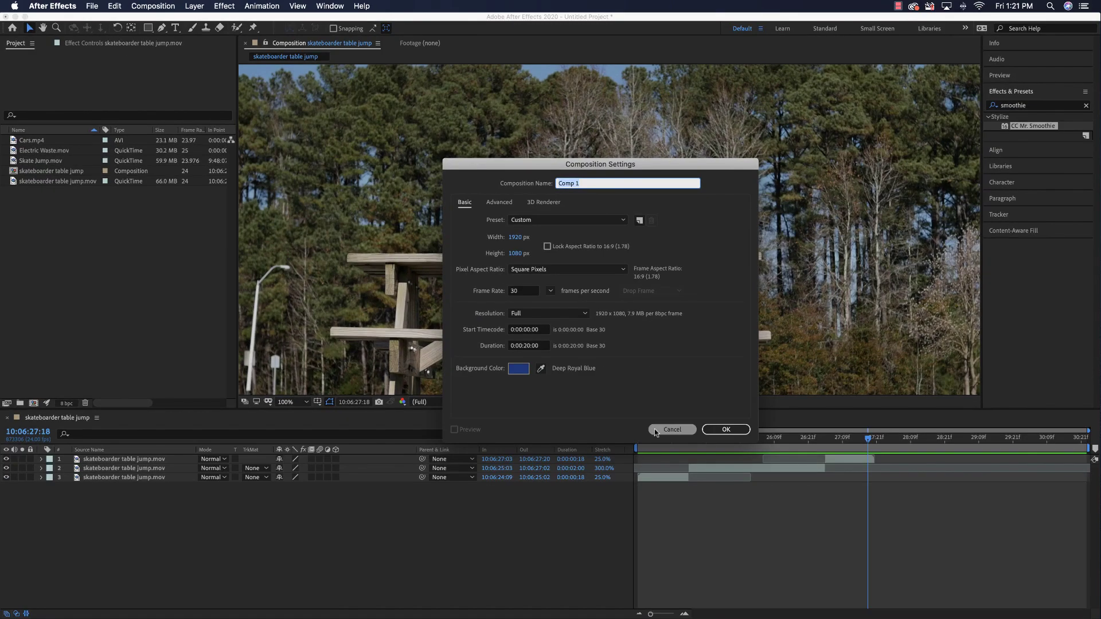
left_click(773, 588)
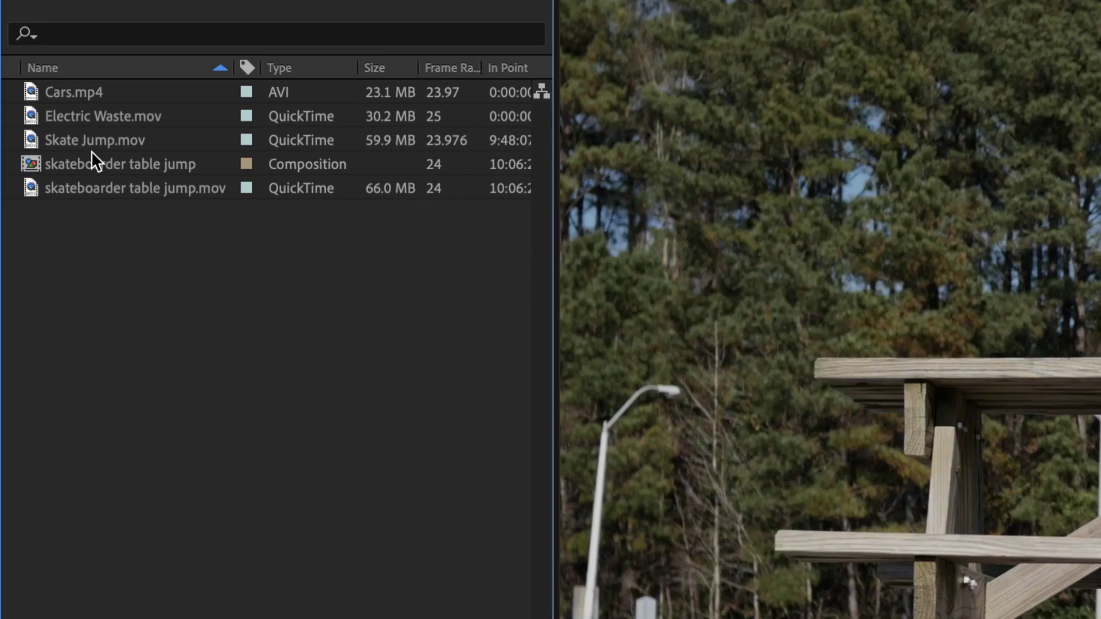
- Interpret the Skate Jump.mov footage, conforming it to 30 frames per second and overriding its start timecode with 0
left_click(41, 161)
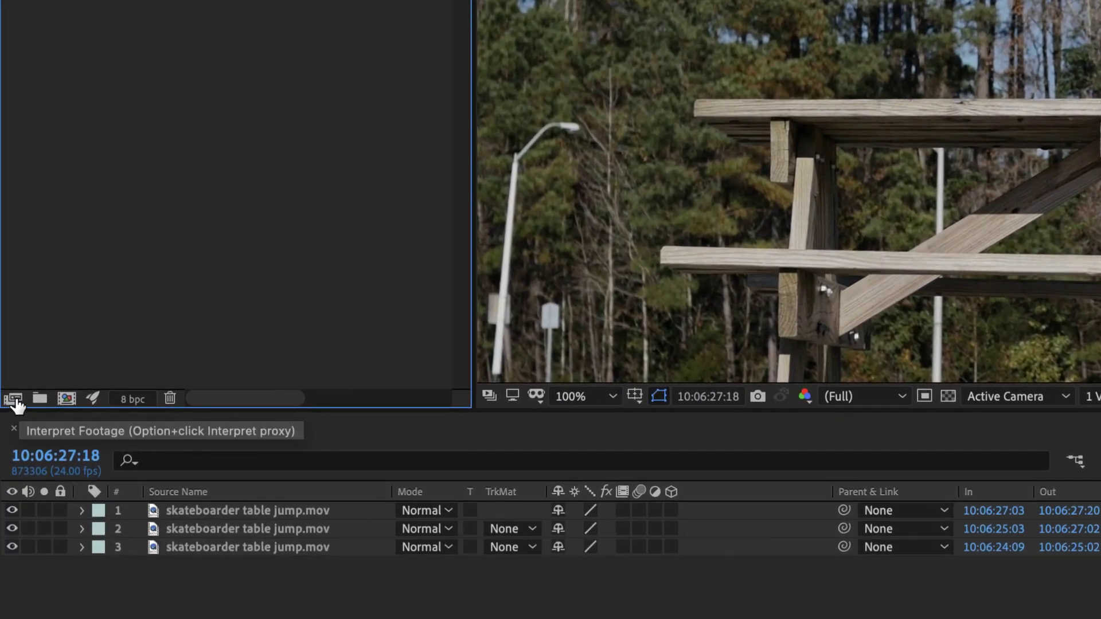
left_click(14, 399)
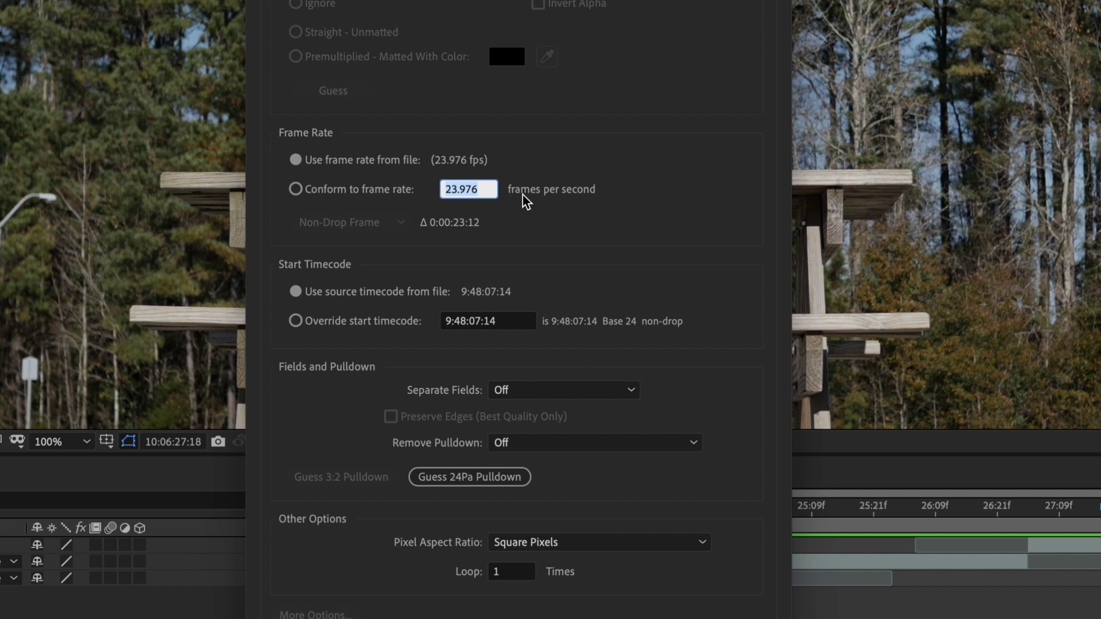
left_click(297, 189)
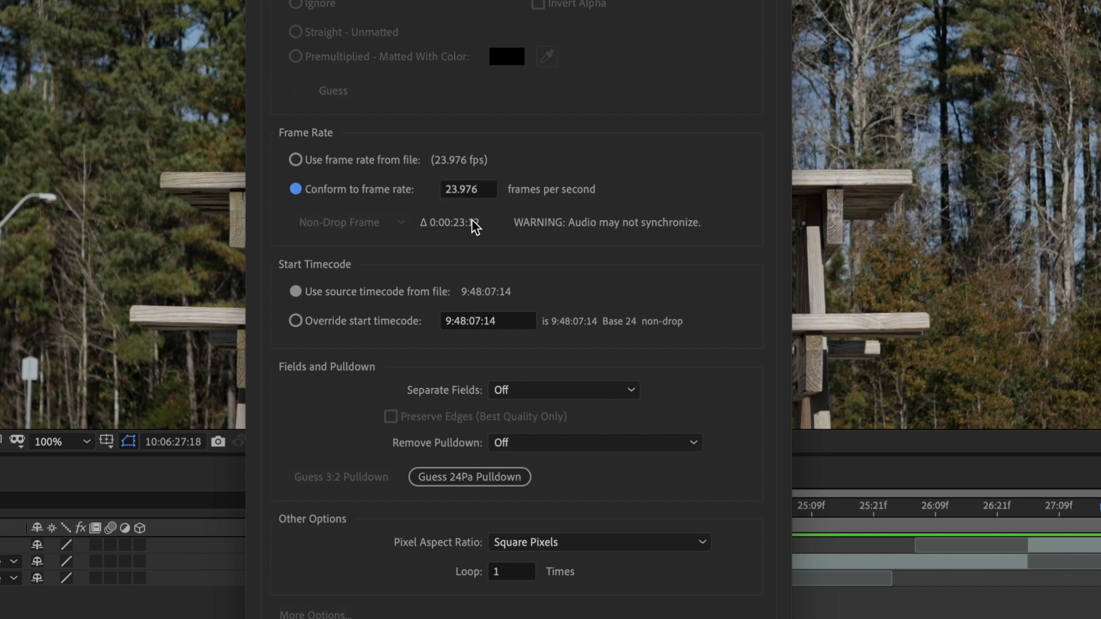
left_click(485, 190)
type("30")
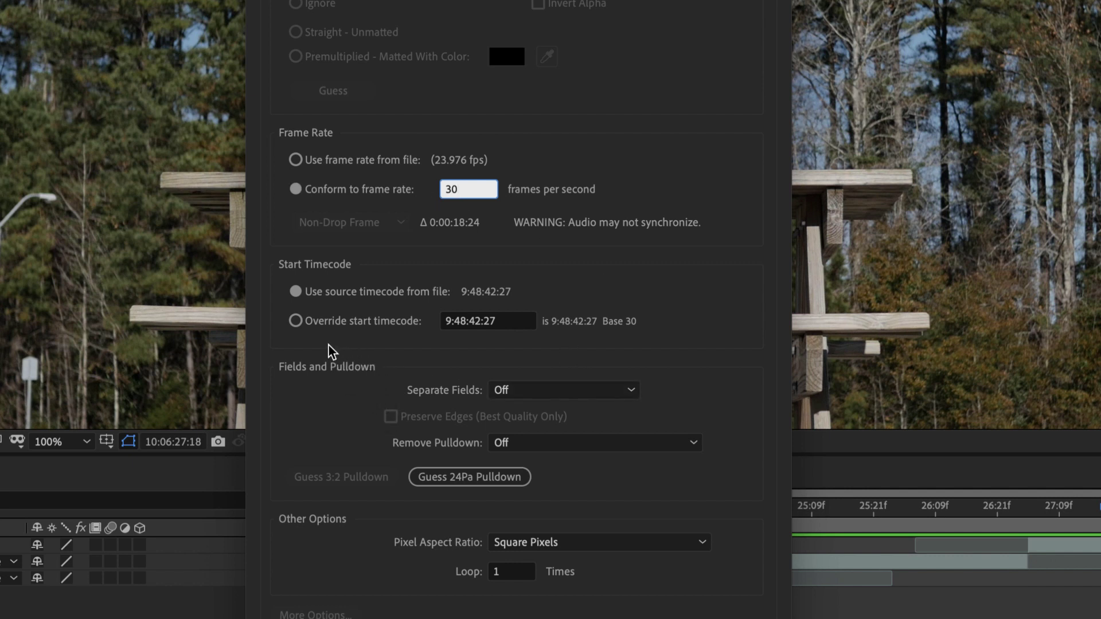
left_click(295, 321)
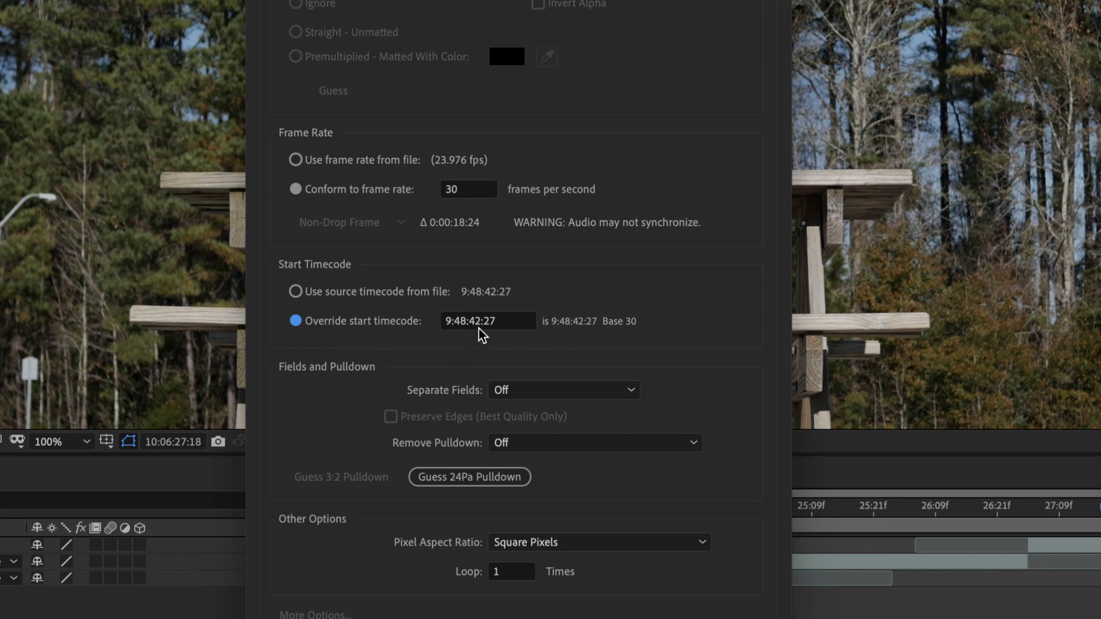
left_click_drag(494, 322, 406, 320)
type("0")
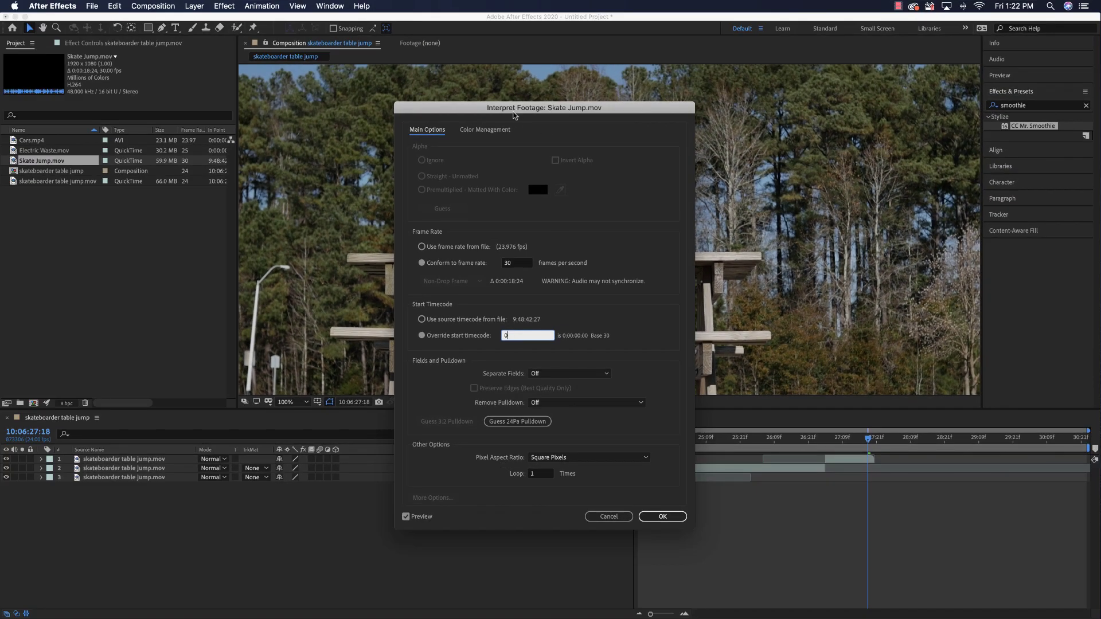
left_click(665, 517)
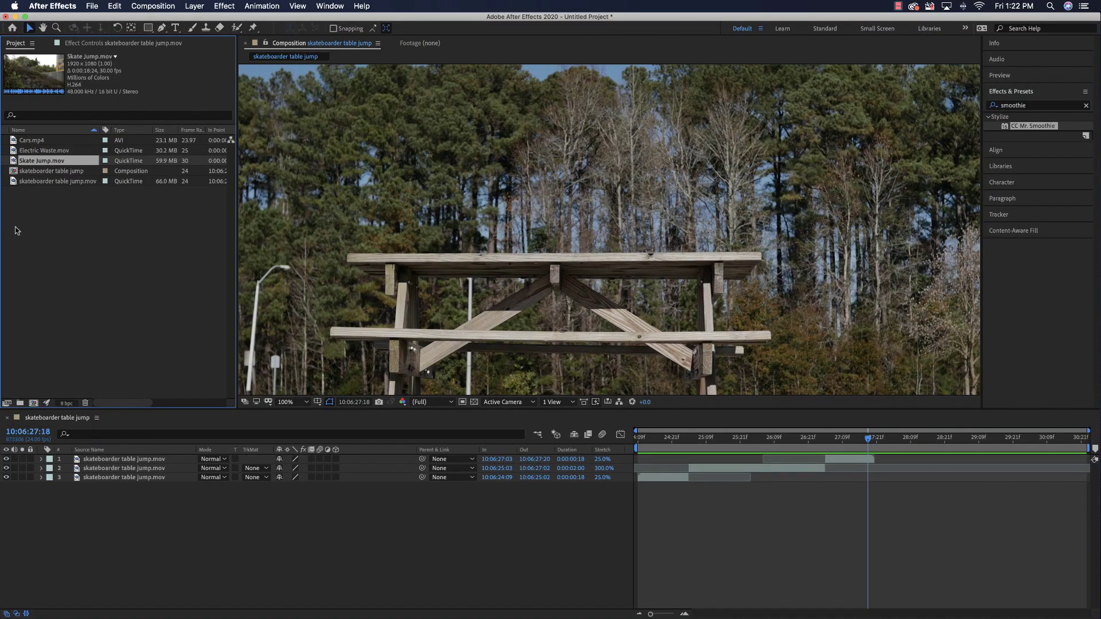
- Create a 1920 x 1080, 30 fps composition named Skate Jump, 20 seconds long, and add Skate Jump.mov to its timeline
right_click(17, 230)
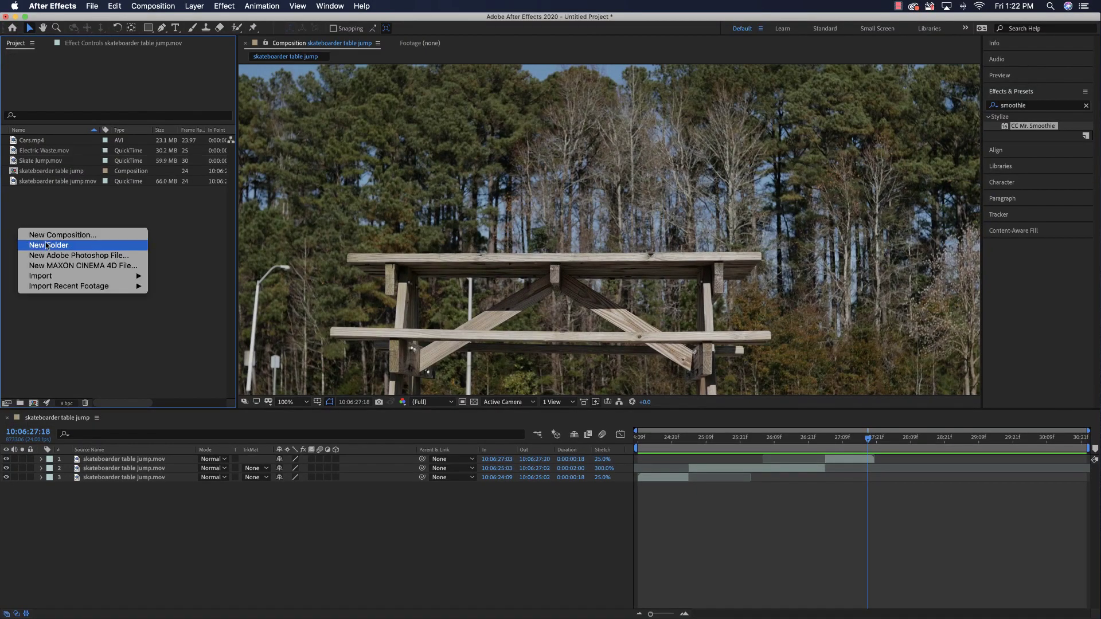
left_click(79, 236)
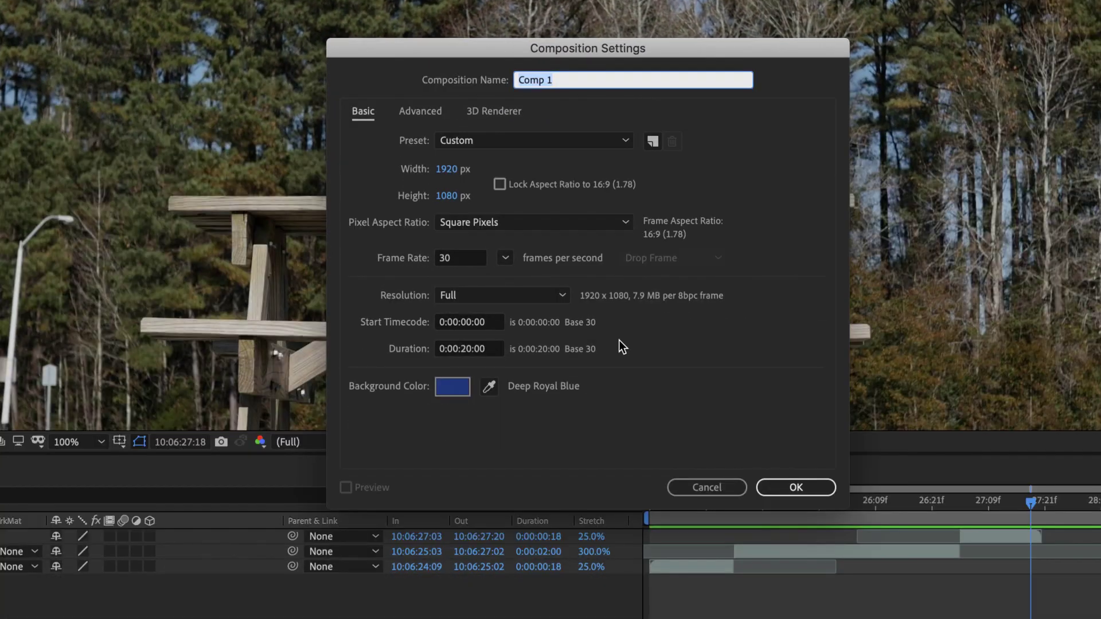
type("Skate Jump")
left_click(814, 490)
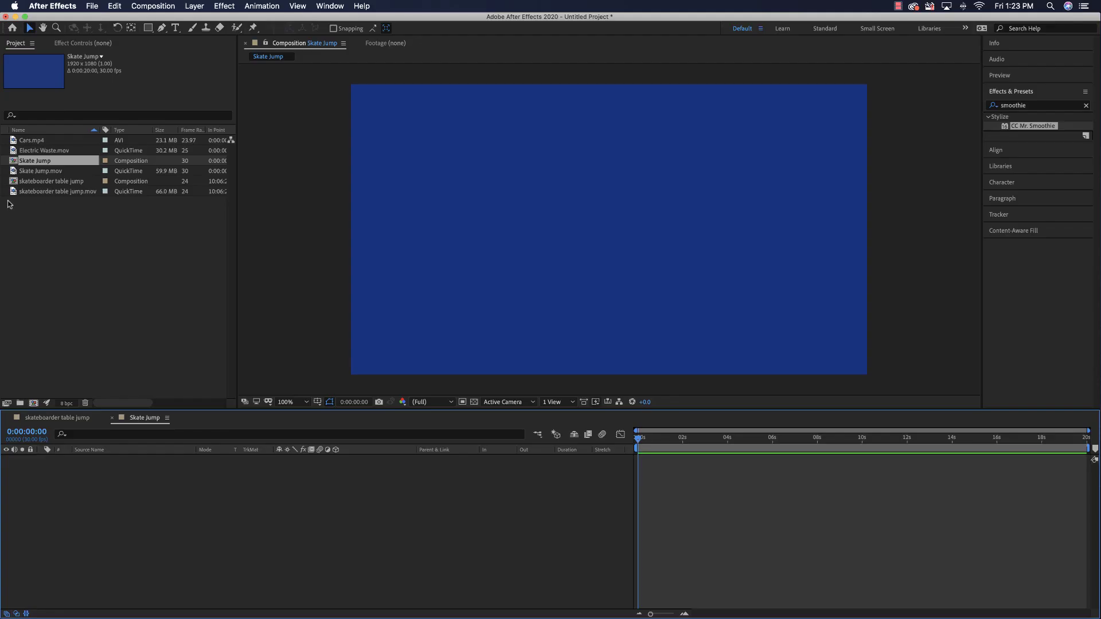
left_click_drag(15, 172, 691, 505)
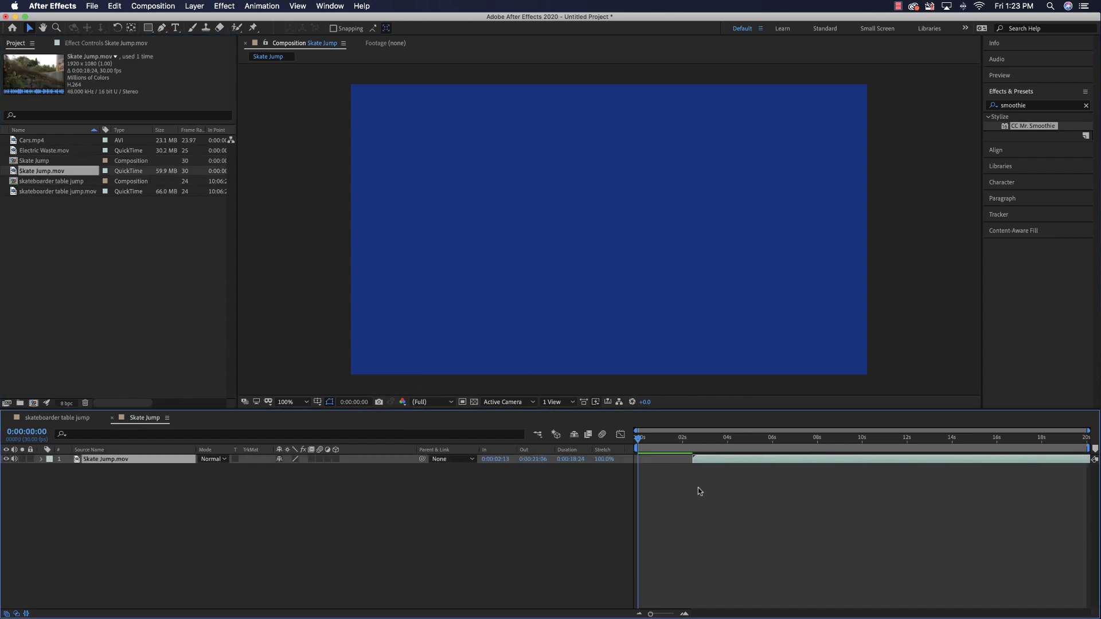
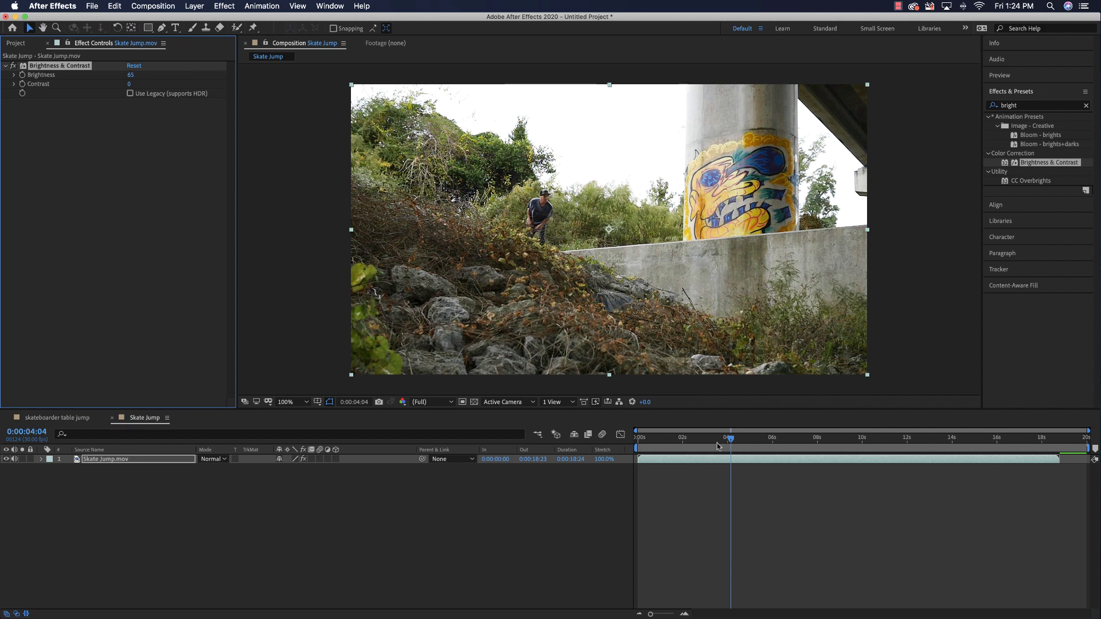
- Set the beginning of the Skate Jump composition's work area to 0:00:08:29, at the skater's jump
left_click_drag(731, 442, 839, 437)
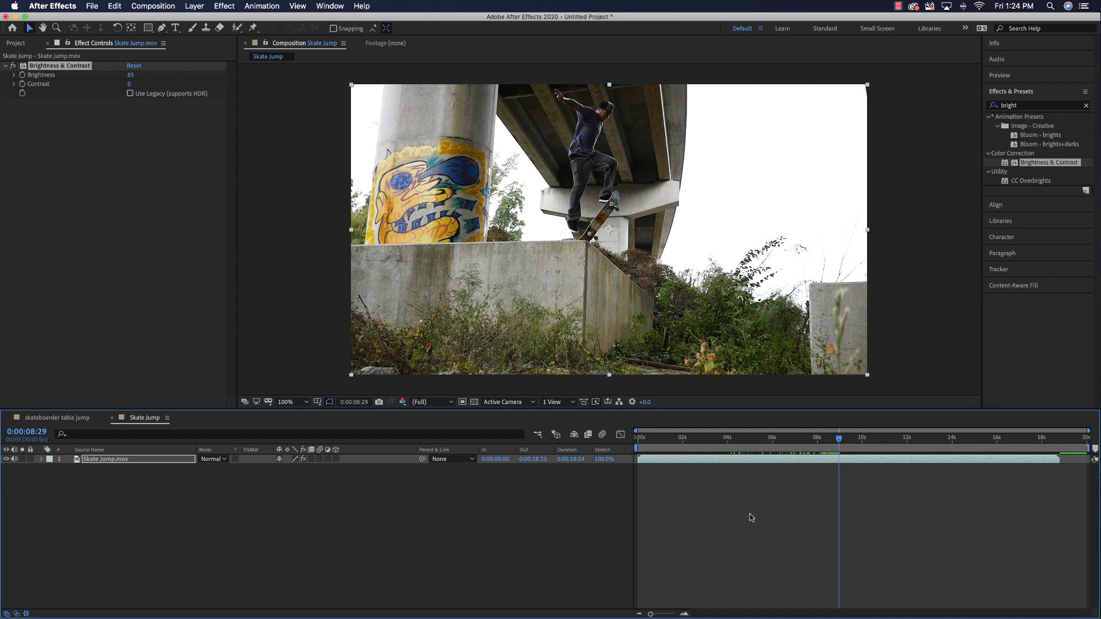
key("b")
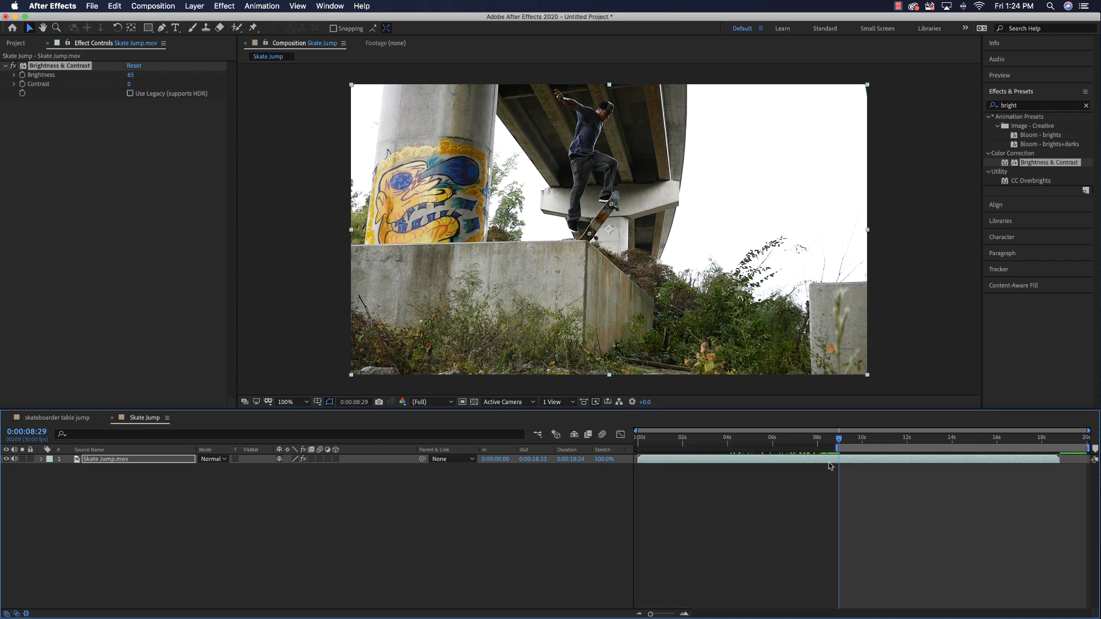
- End the Skate Jump work area at 0:00:11:01, at the skater's landing, and create a protected region from the work area
left_click_drag(839, 446, 888, 440)
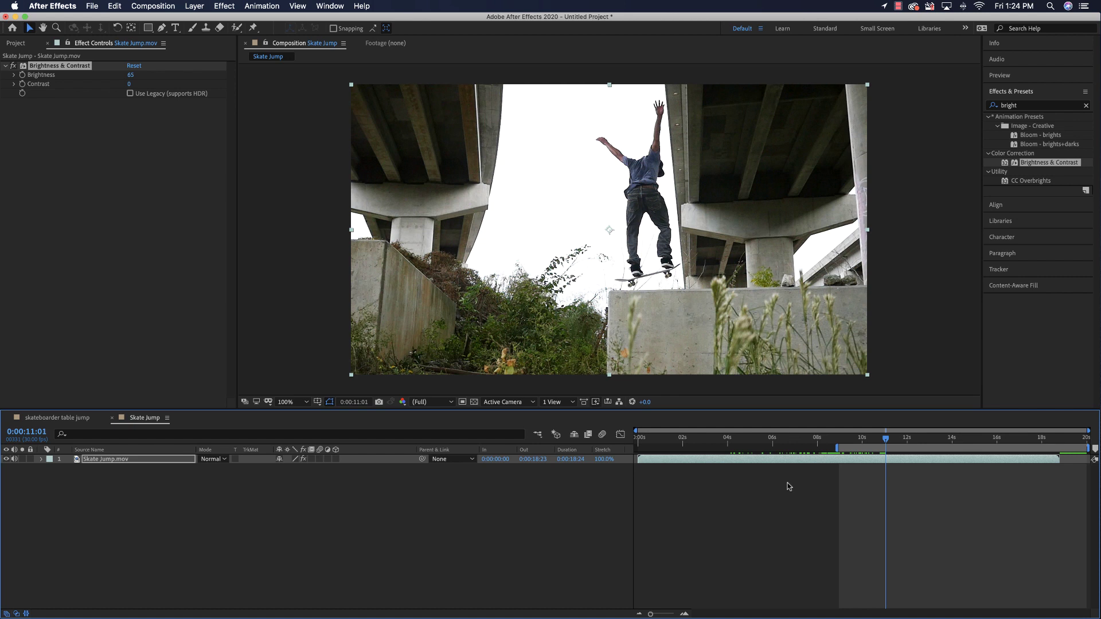
key("n")
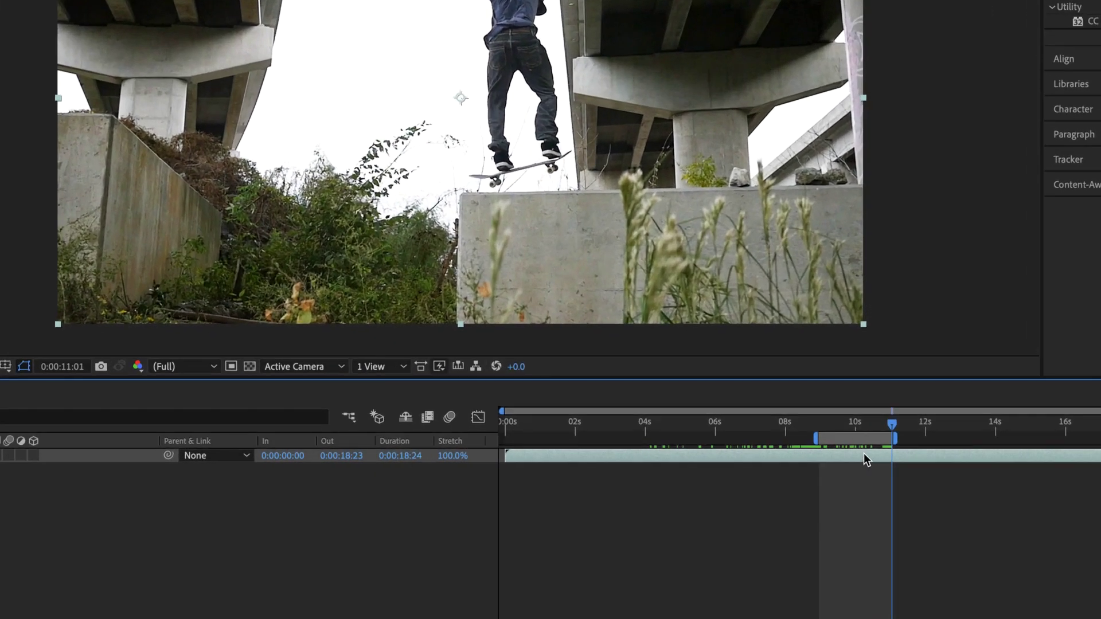
right_click(858, 440)
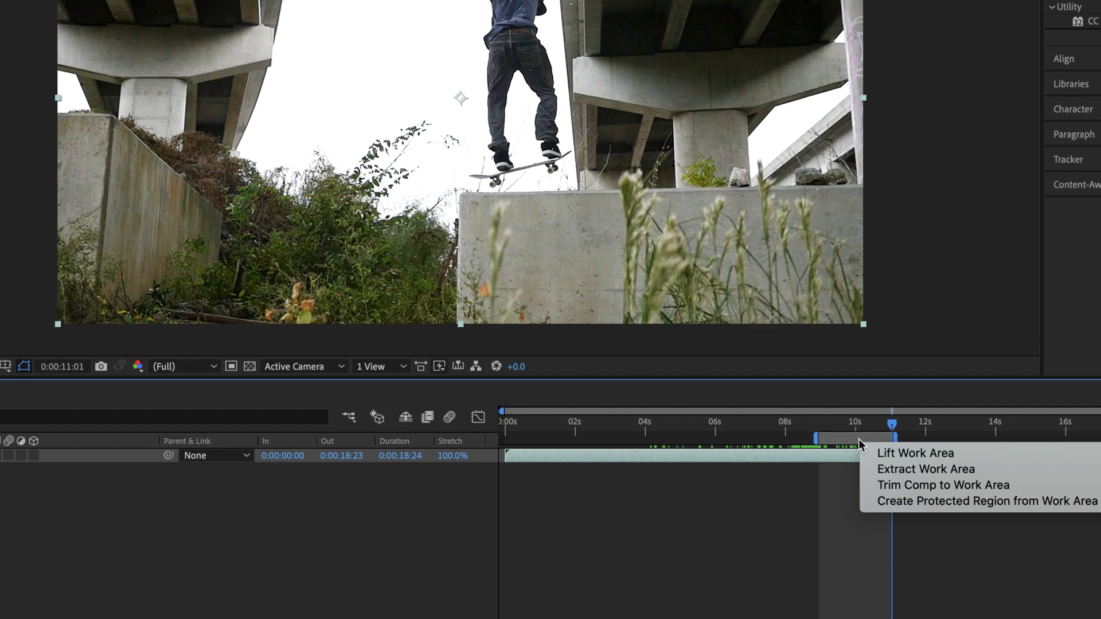
left_click(1002, 502)
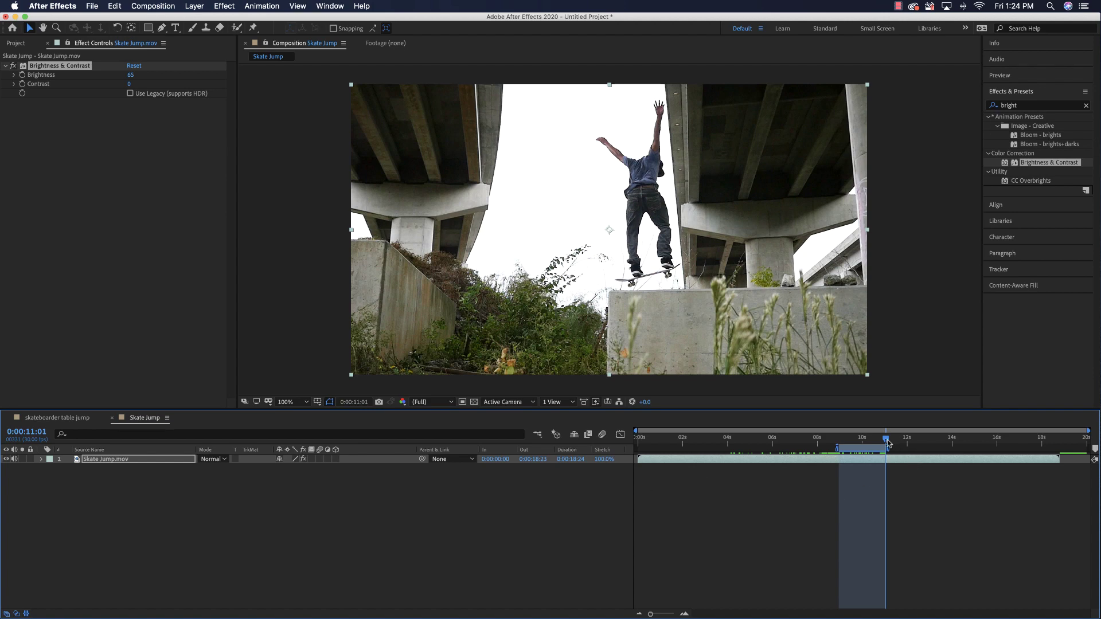
- Look over the options available for the protected region's marker
key("space")
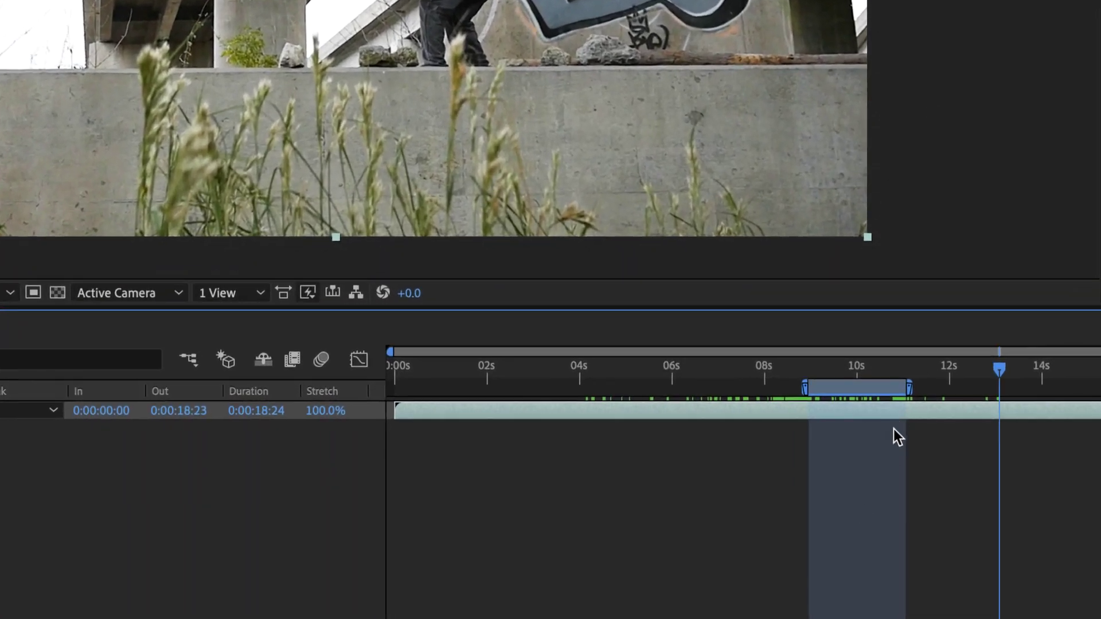
right_click(909, 391)
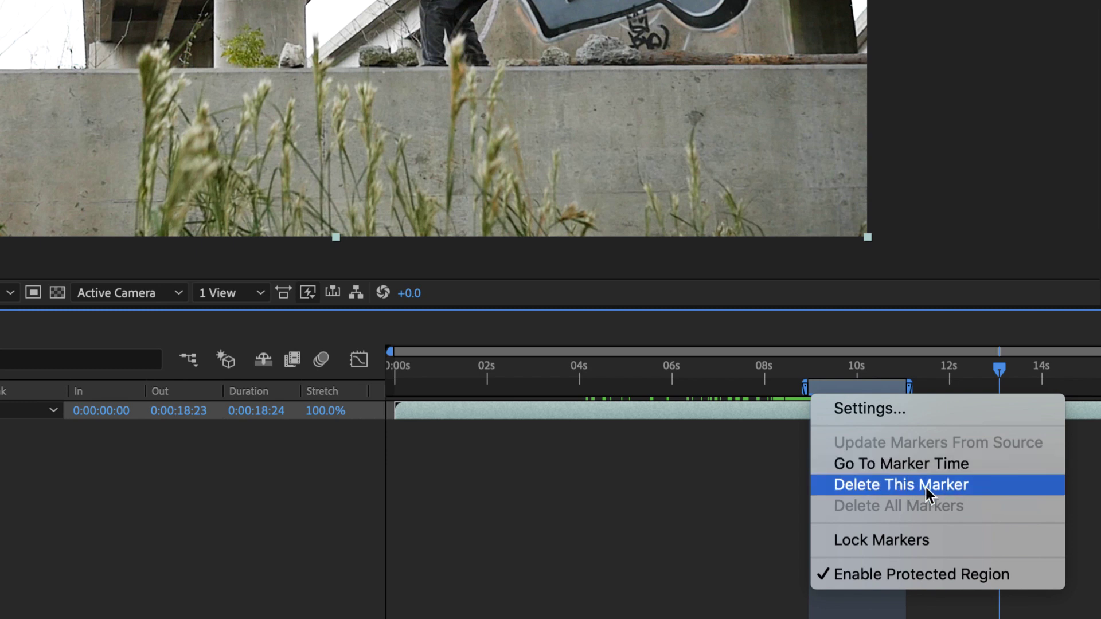
left_click(718, 487)
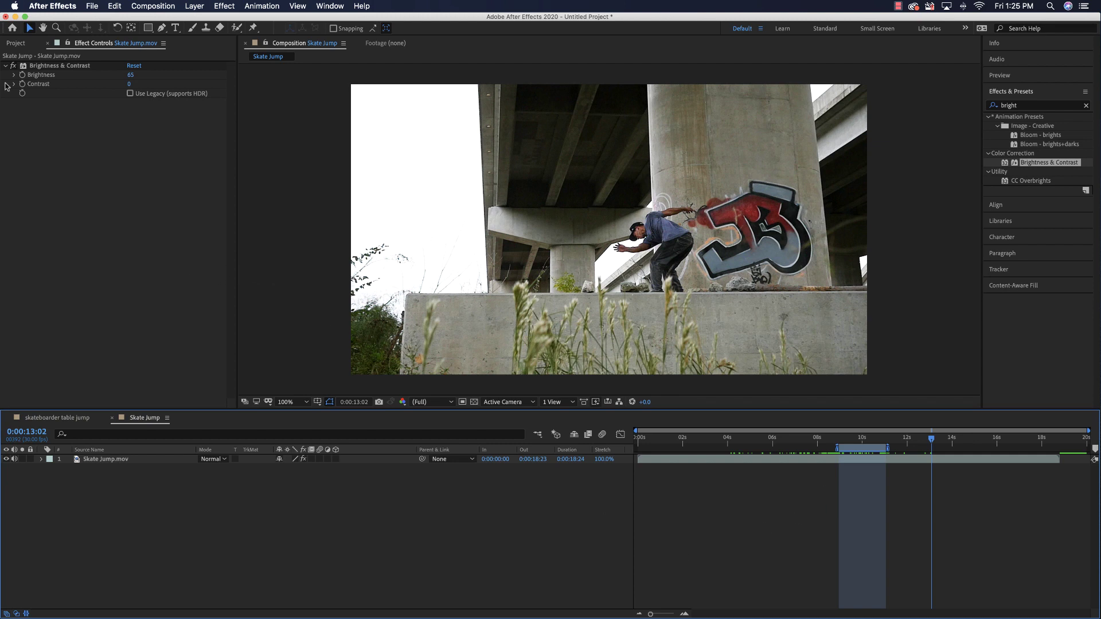
- Create a 1920 x 1080, 30 fps, 20-second composition named Final Skate Jump and nest the Skate Jump composition in its timeline
left_click(16, 44)
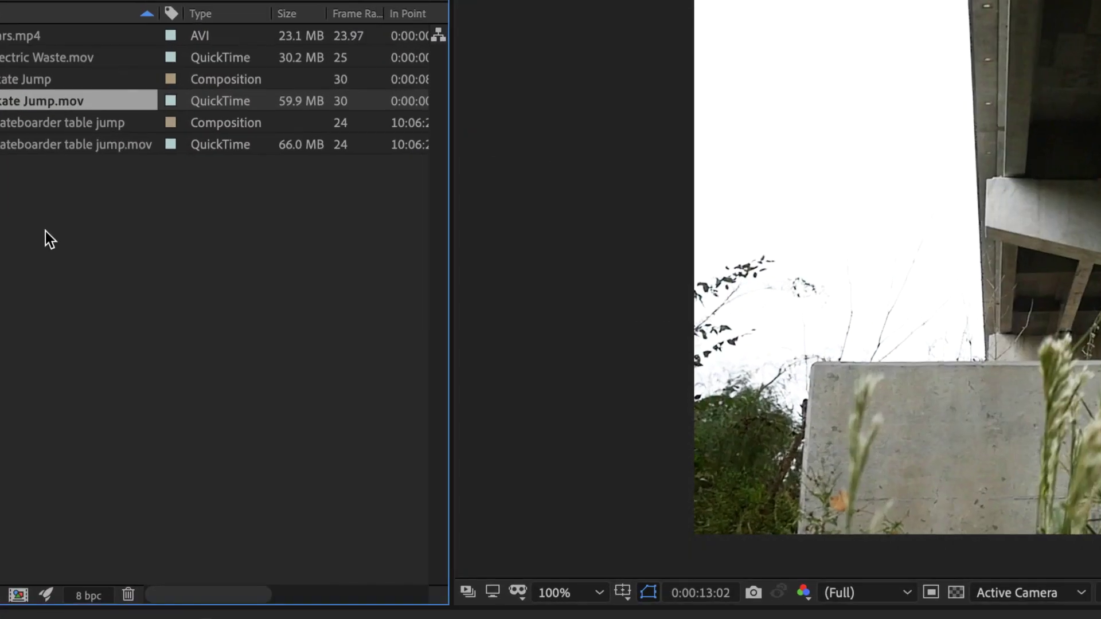
right_click(69, 231)
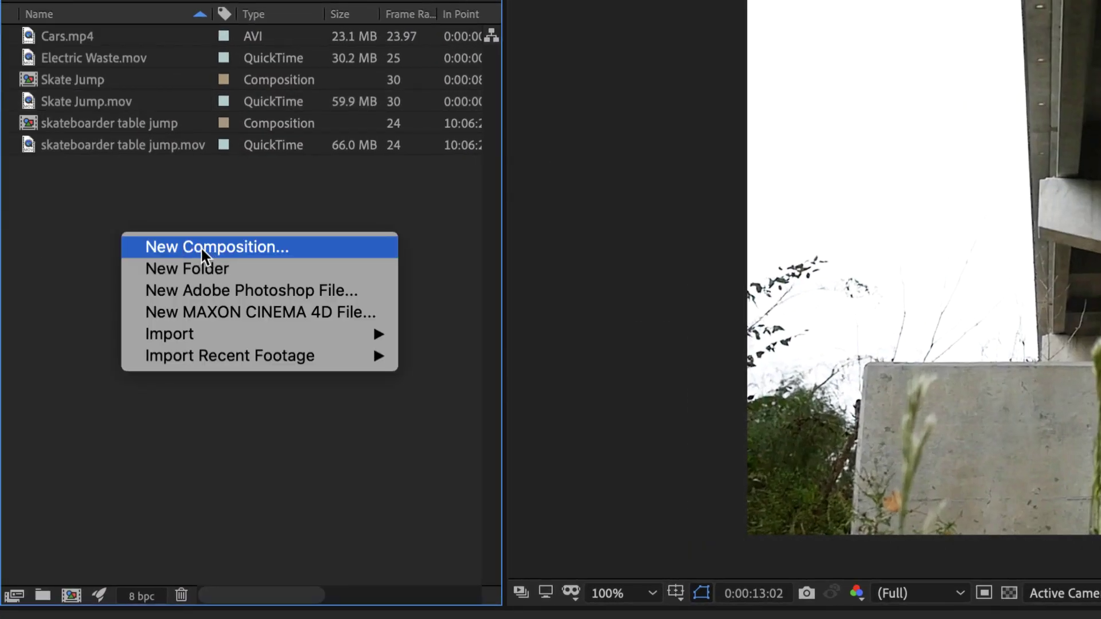
left_click(238, 248)
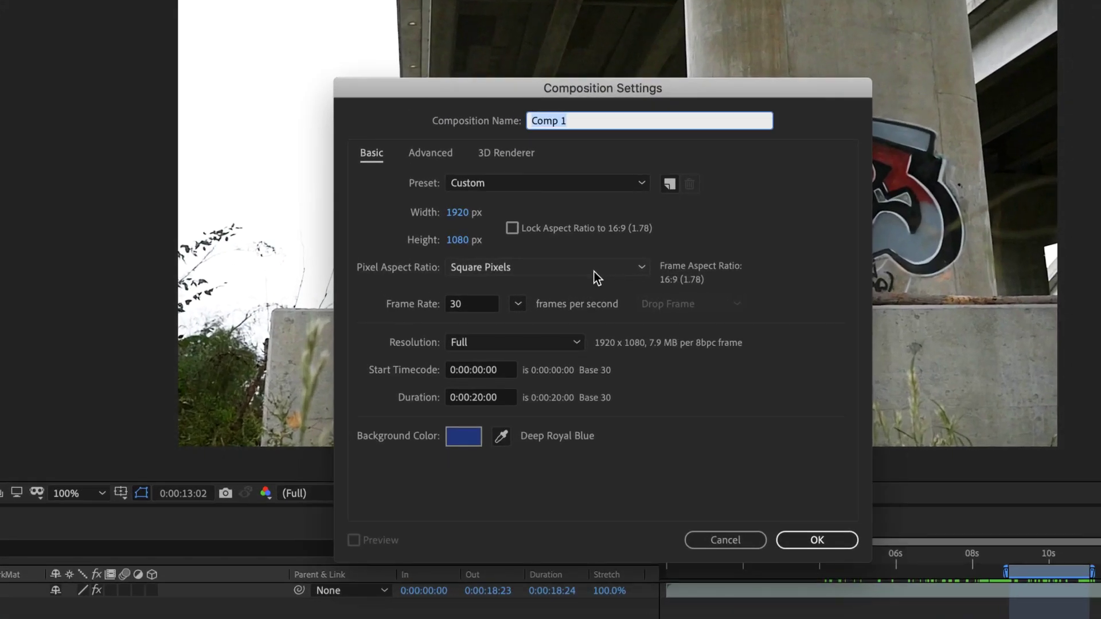
type("Final Skate Jump")
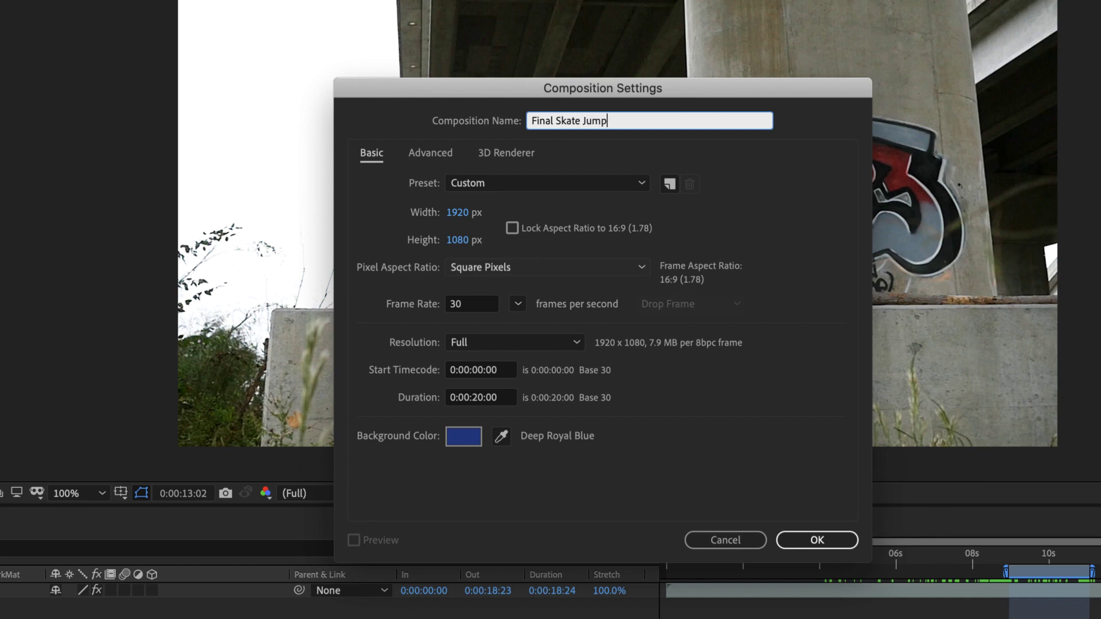
left_click(805, 541)
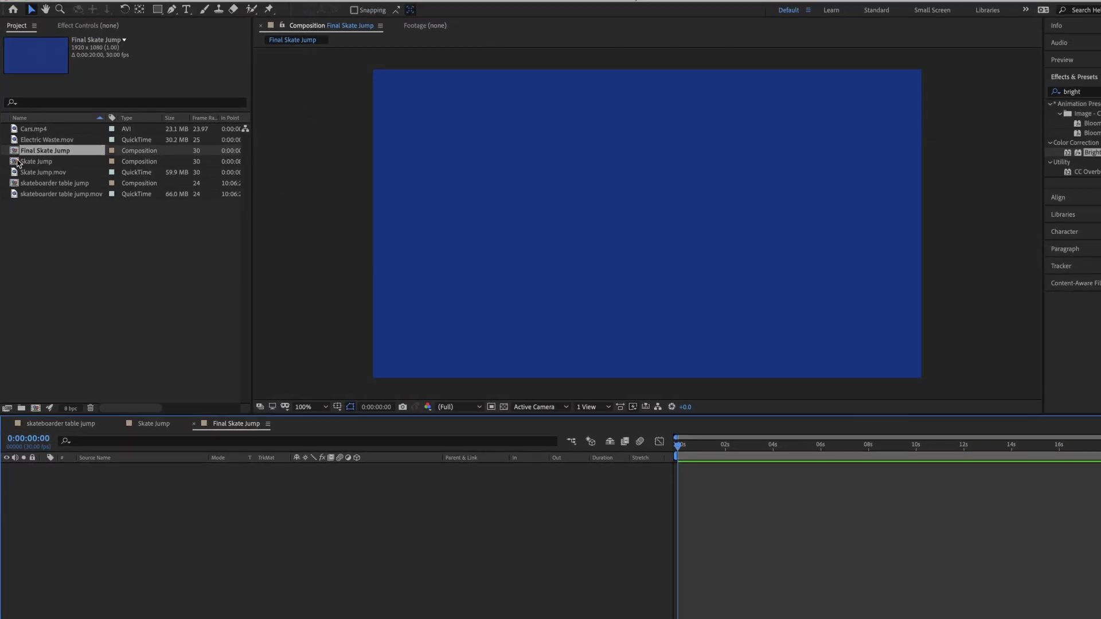
left_click_drag(20, 167, 308, 244)
left_click_drag(172, 208, 732, 474)
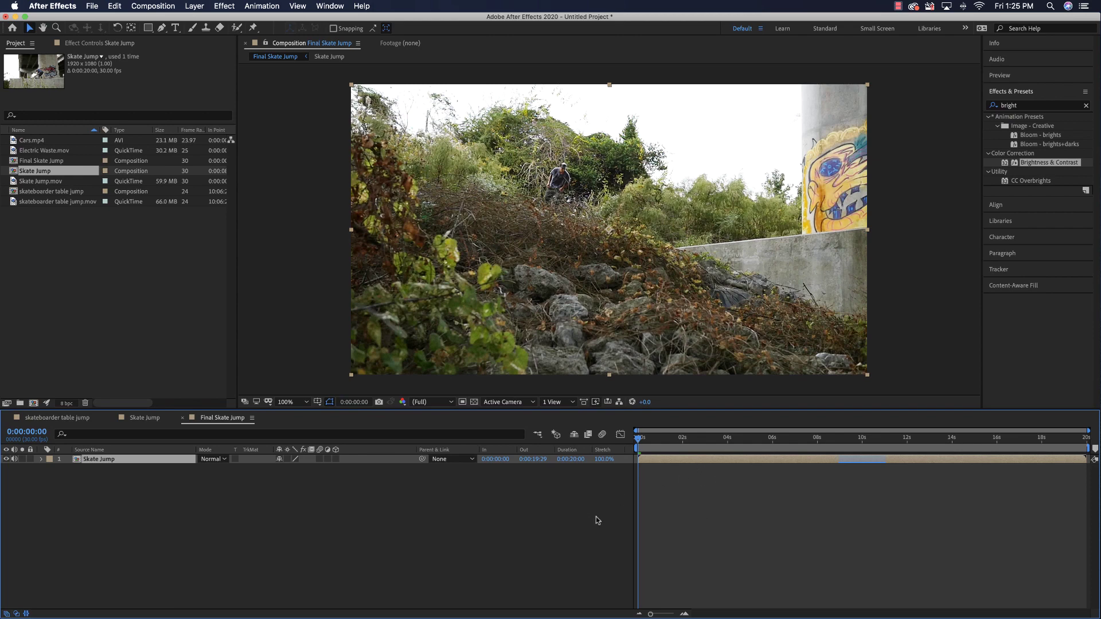
- Try a time stretch factor of 300 on the nested Skate Jump layer
left_click(602, 459)
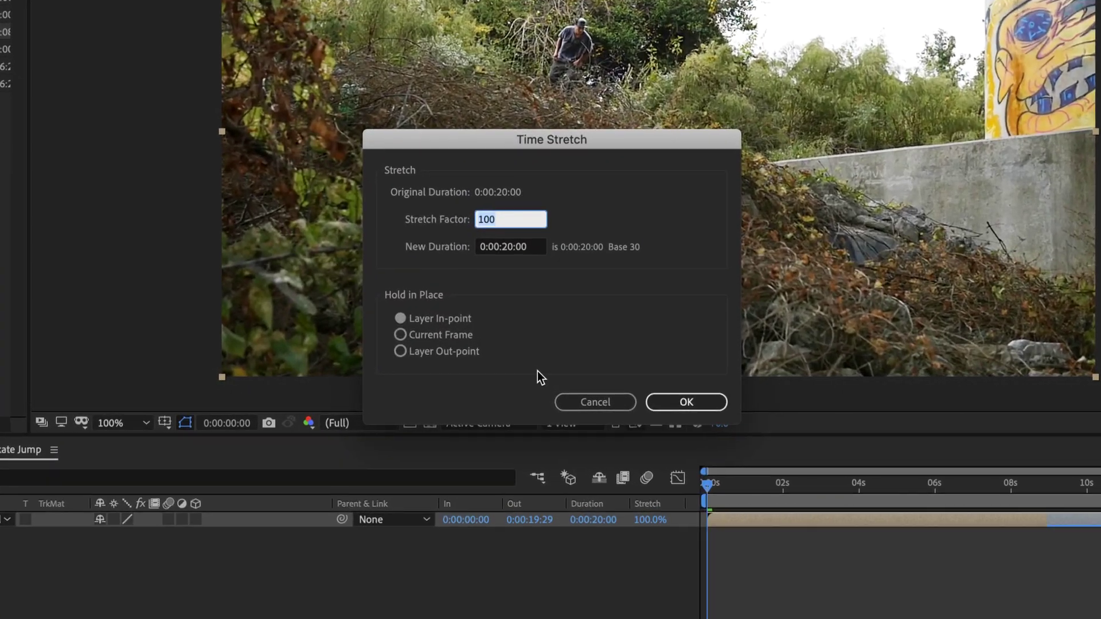
type("300")
key("Return")
- Try a stretch factor of 50 on the Skate Jump layer and preview the composition from the start
left_click(600, 442)
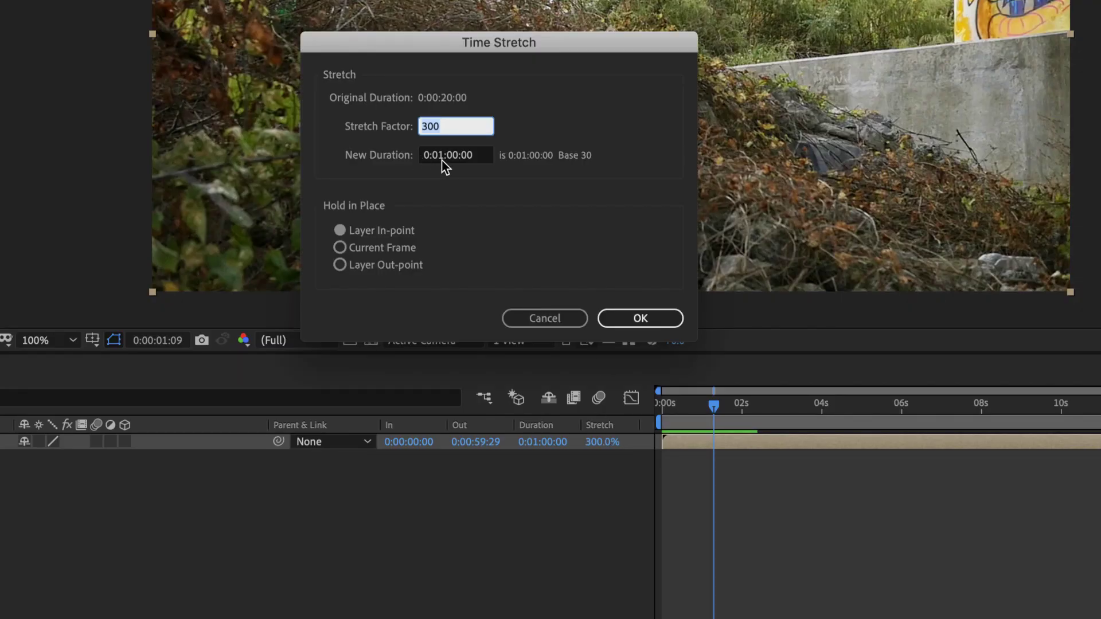
type("50")
left_click(646, 318)
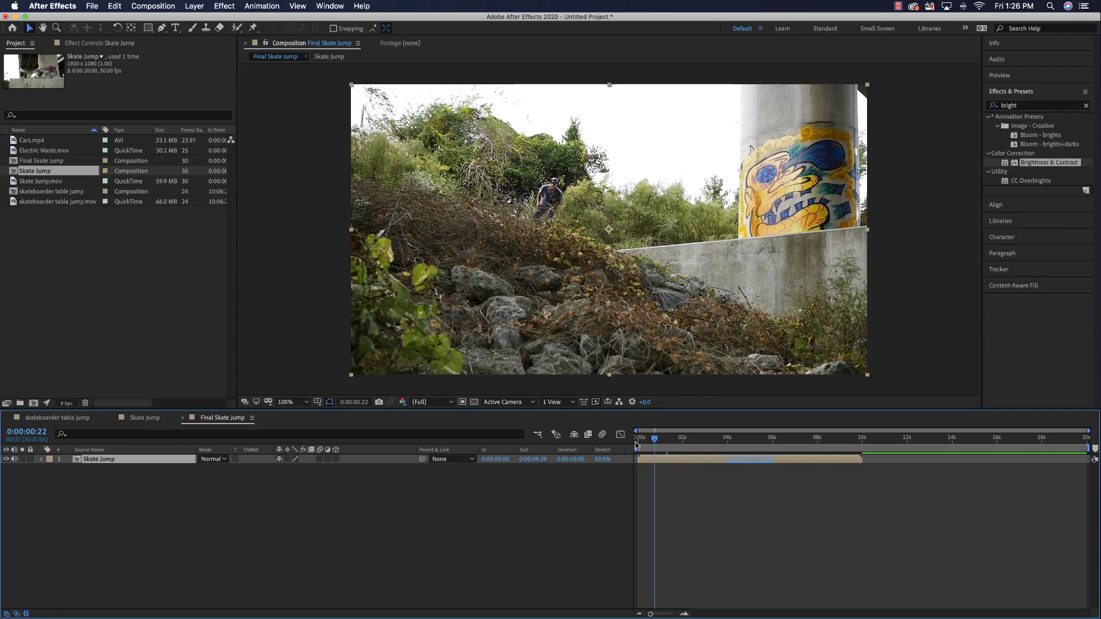
key("Home")
key("space")
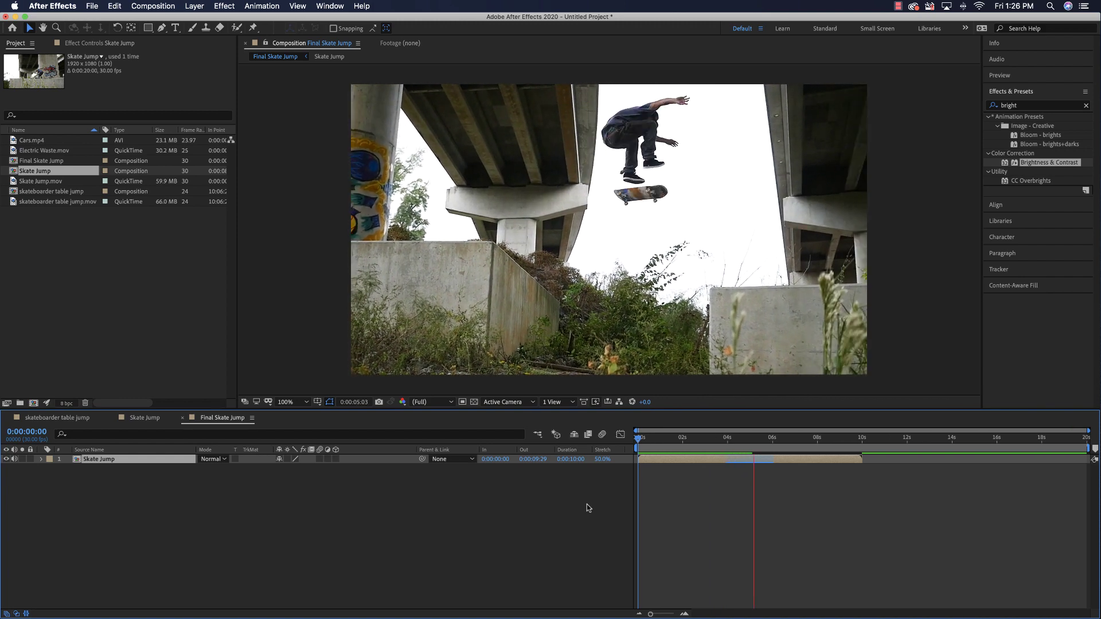
key("space")
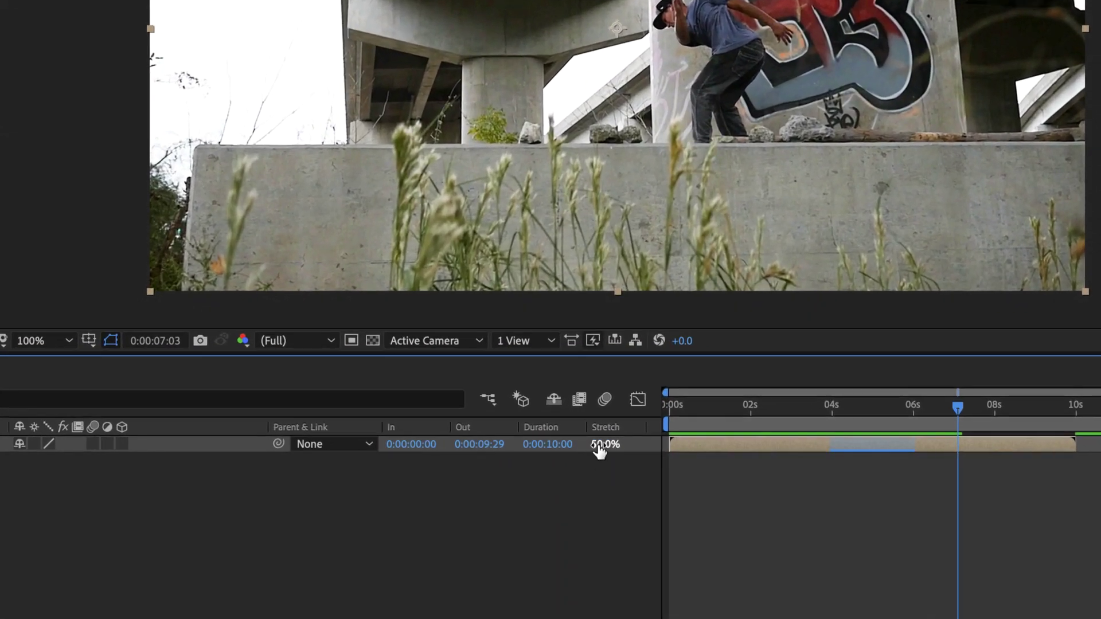
- Set the Skate Jump layer's stretch factor to 20 and preview the composition from the start
left_click(602, 460)
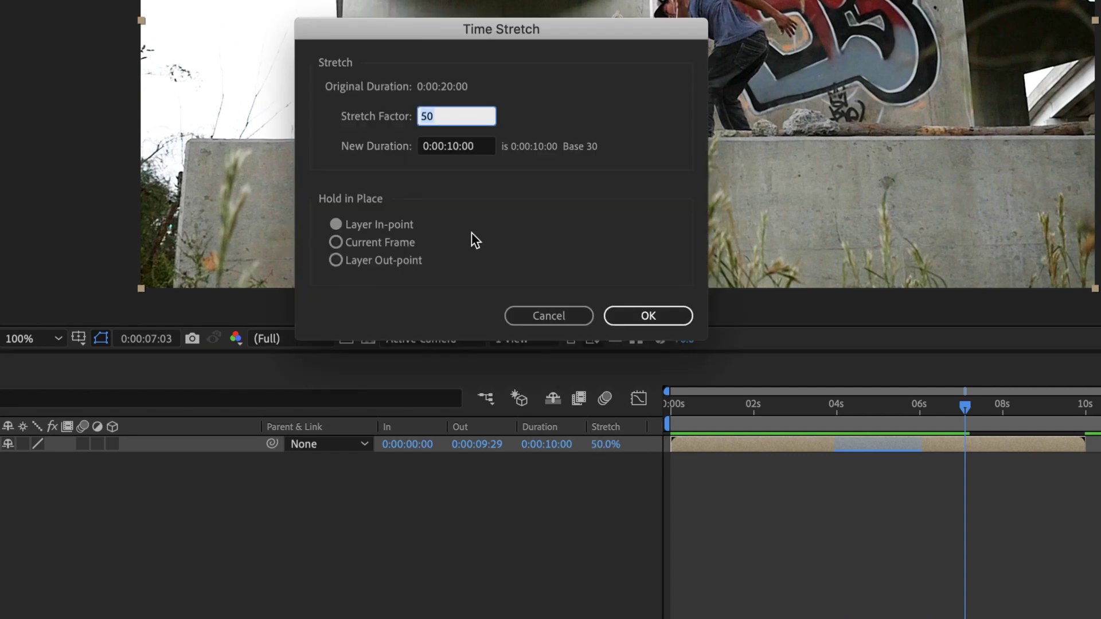
type("20")
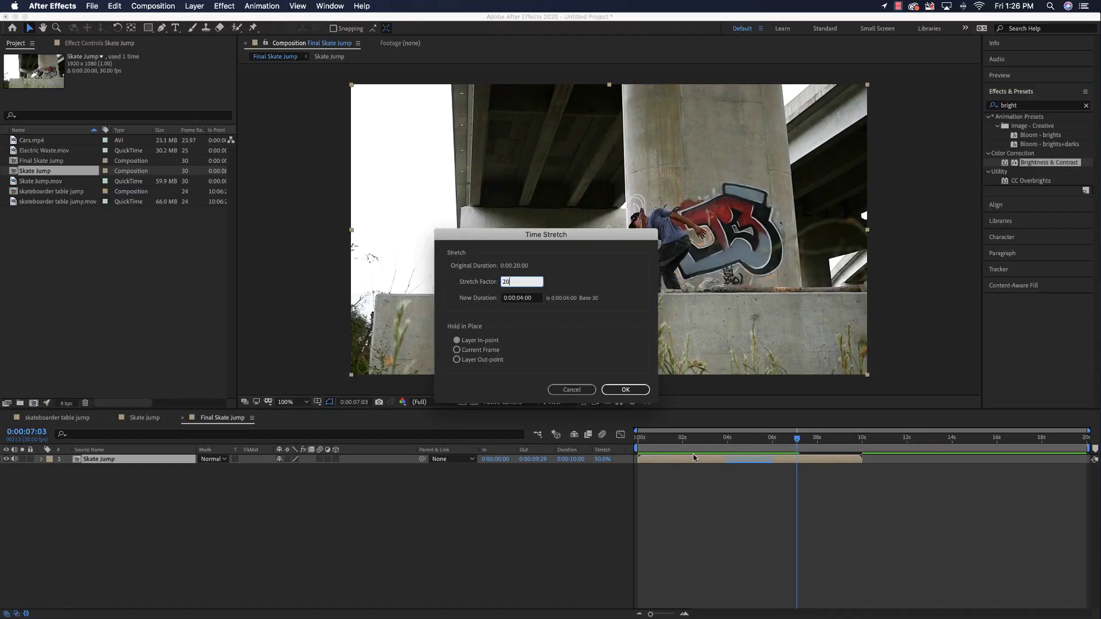
left_click(625, 390)
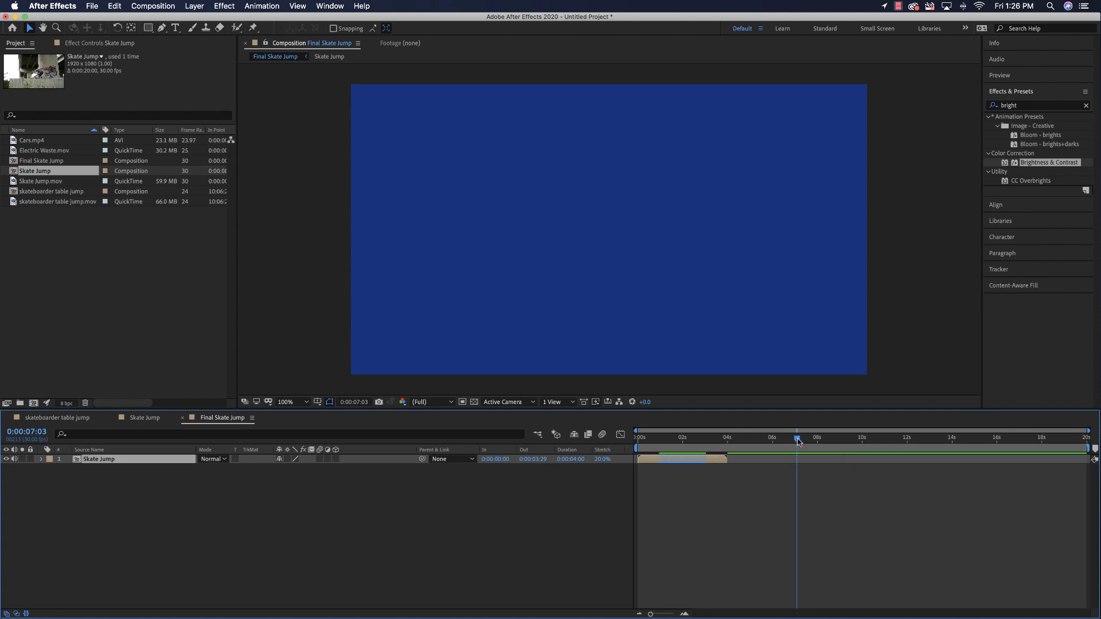
key("Home")
key("space")
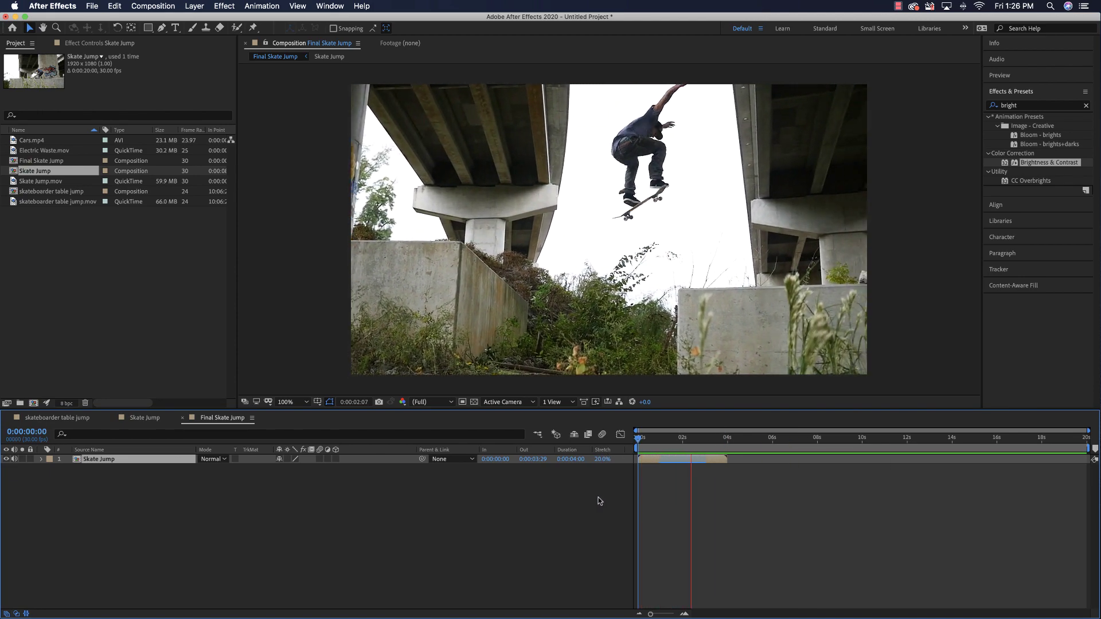
key("space")
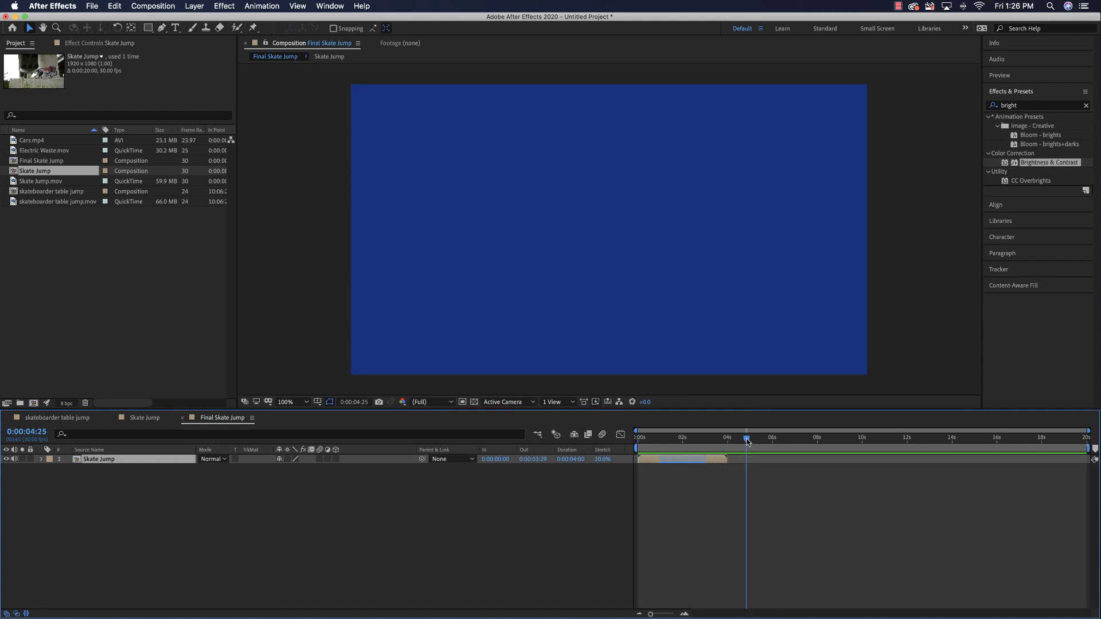
- Replay Final Skate Jump from the start and inspect the speed change around the protected region, ending at 0:00:01:07
left_click_drag(747, 441, 622, 442)
key("space")
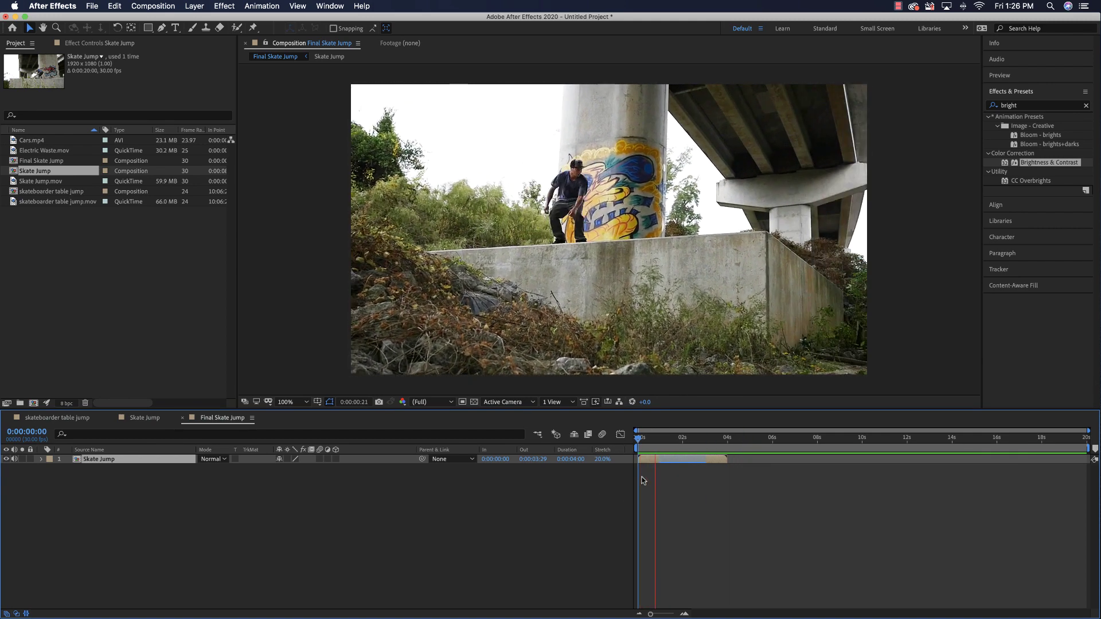
key("space")
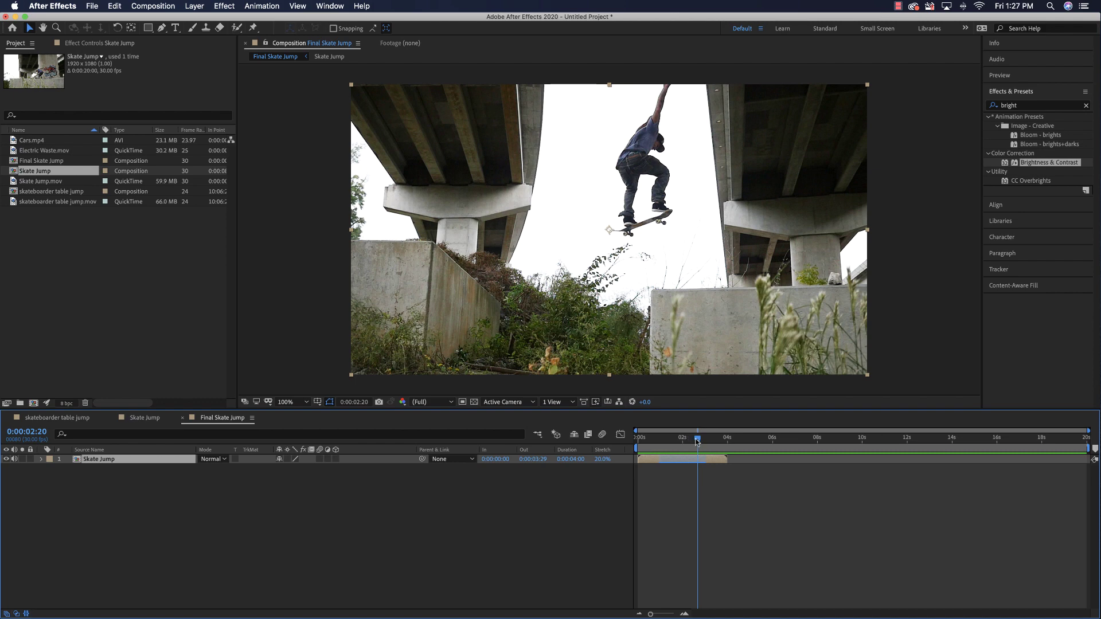
left_click_drag(697, 441, 621, 434)
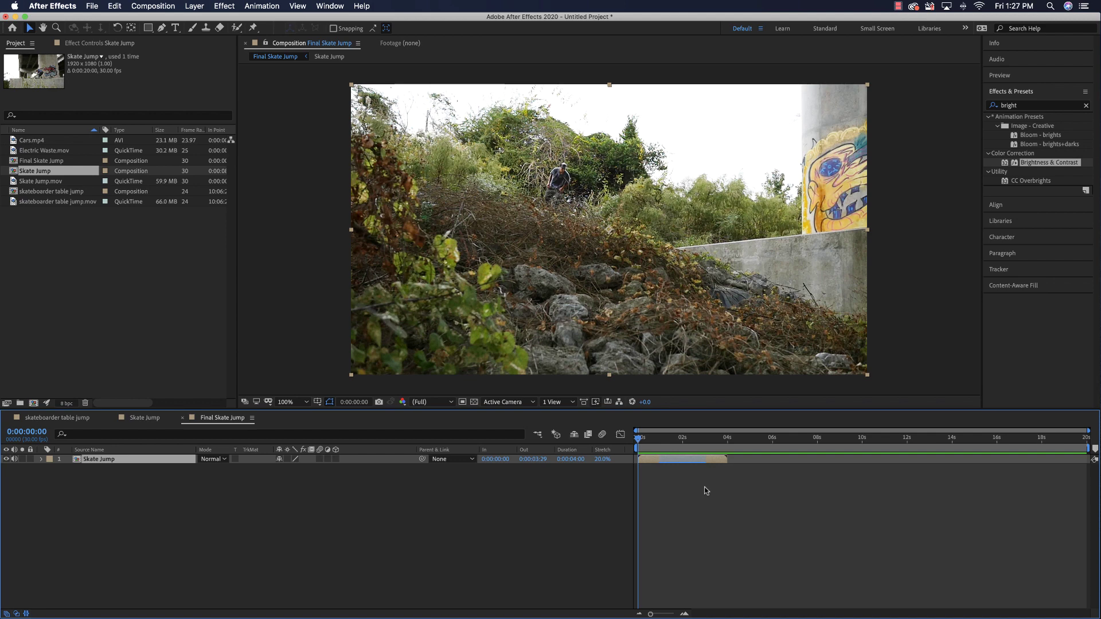
key("space")
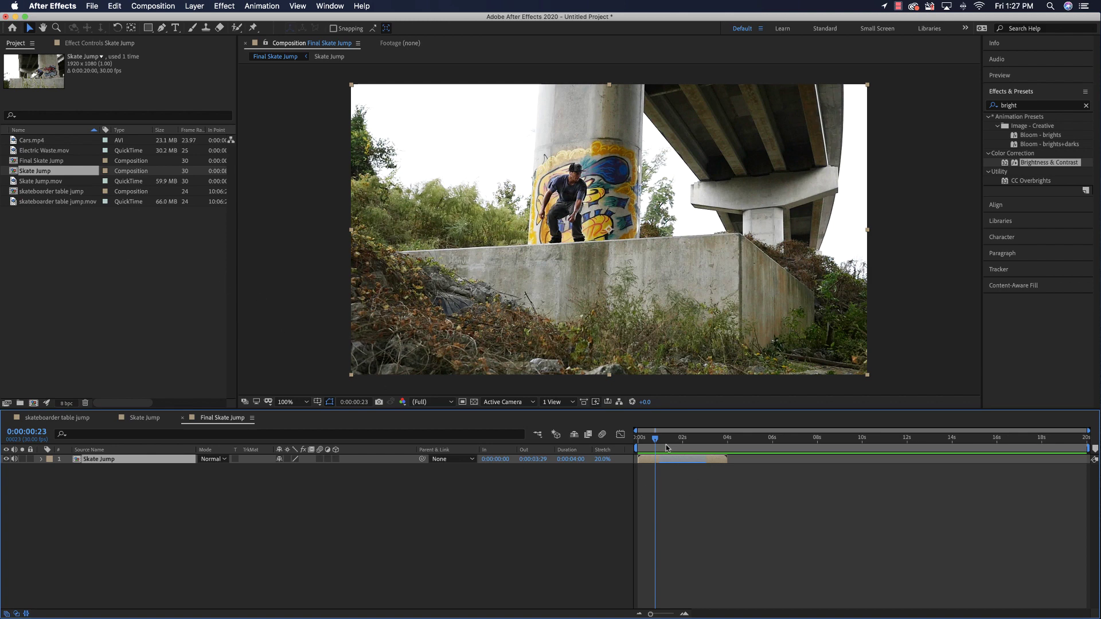
left_click_drag(655, 438, 666, 438)
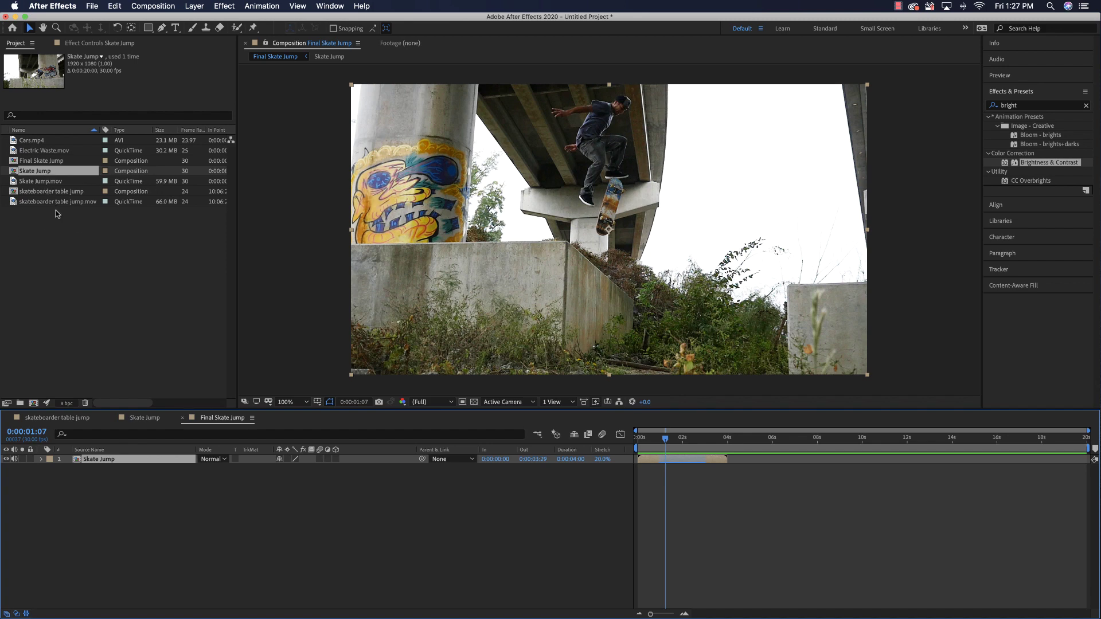
- Open the skateboarder table jump composition and turn on frame mix blending for the middle segment stretched to 300%
double_click(36, 193)
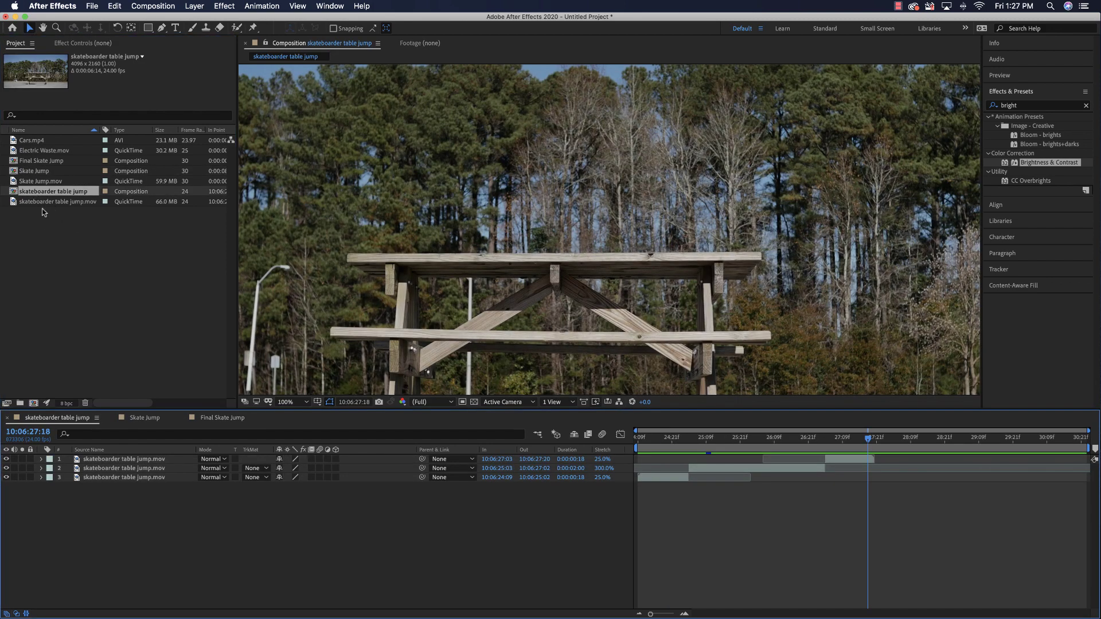
left_click_drag(869, 440, 730, 457)
left_click_drag(724, 457, 723, 456)
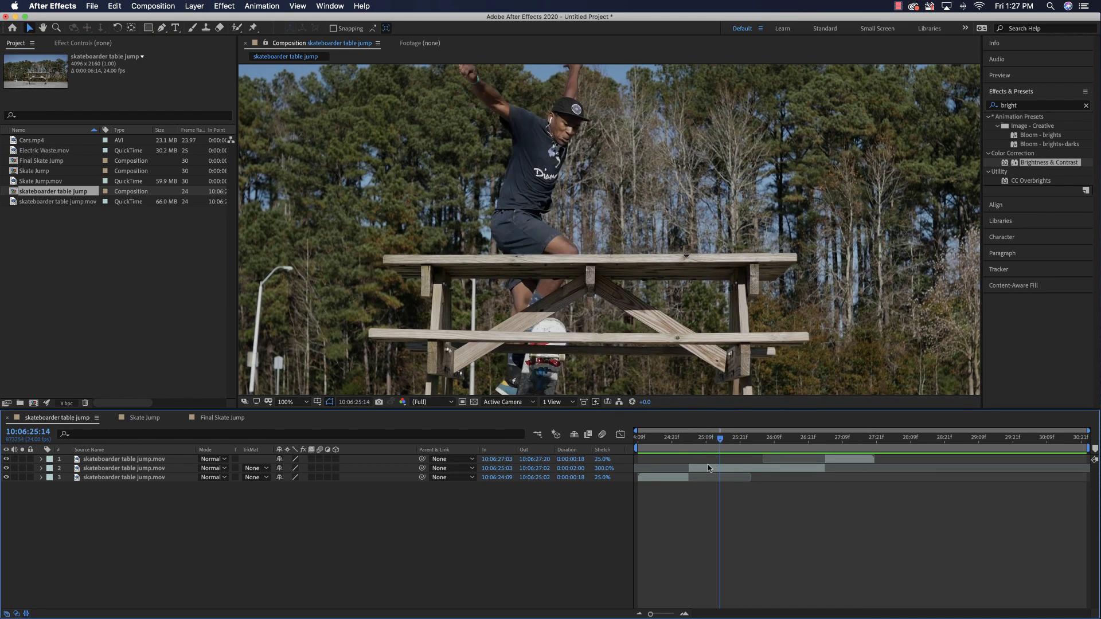
left_click(708, 468)
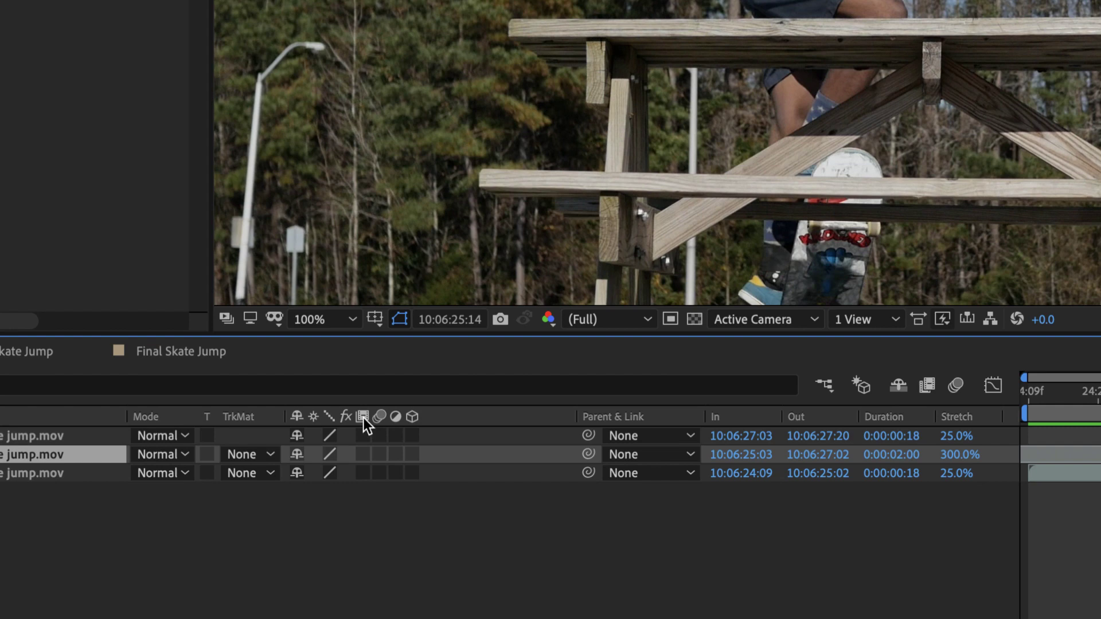
left_click(363, 455)
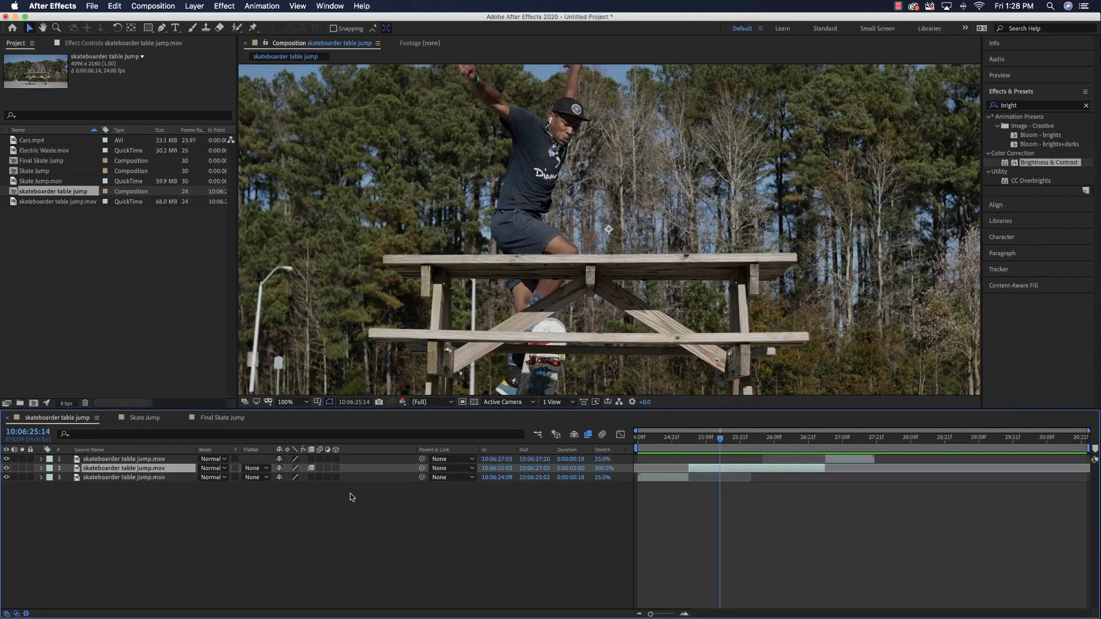
- Inspect the blended frames at 10:06:25:08 and preview the table jump from 10:06:24:19
mouse_move(720, 439)
left_mouse_down()
mouse_move(686, 443)
mouse_move(704, 441)
left_mouse_up()
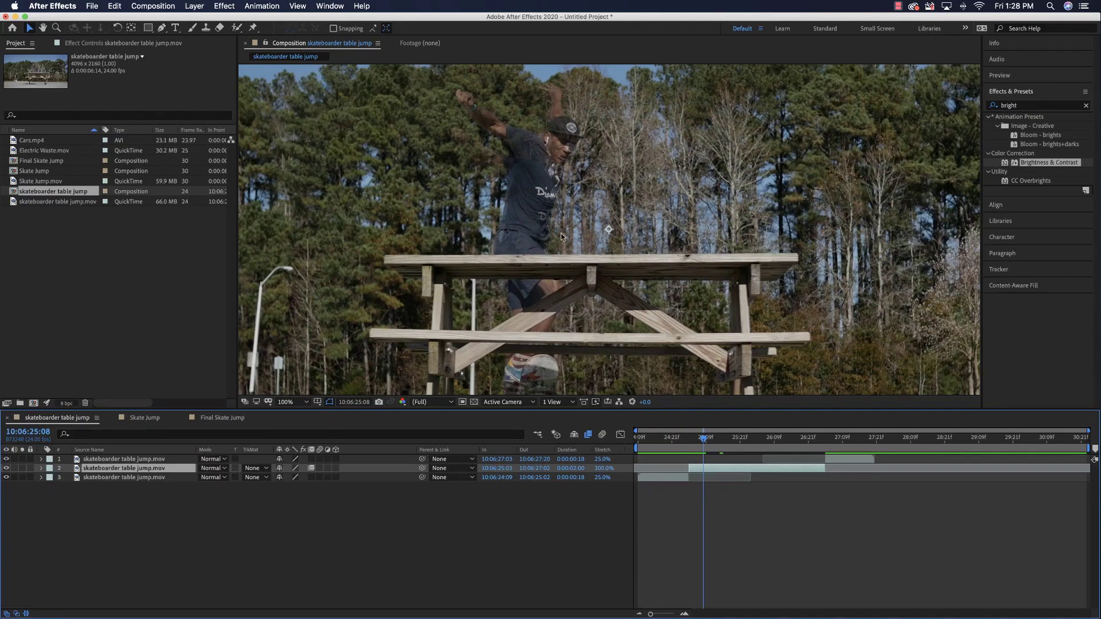
left_click_drag(704, 442, 666, 444)
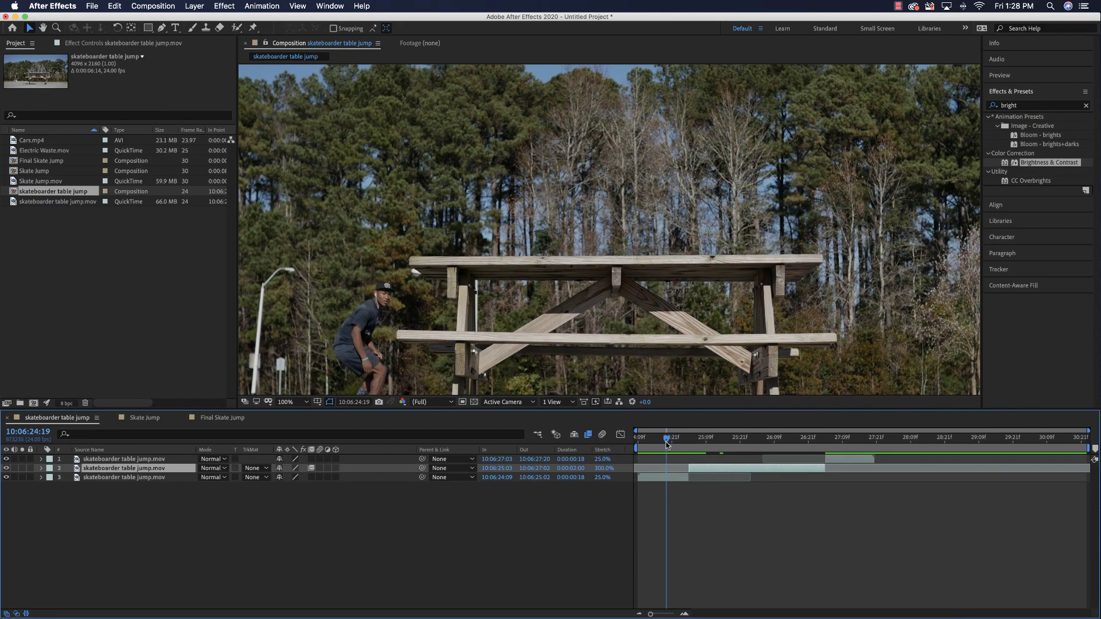
key("space")
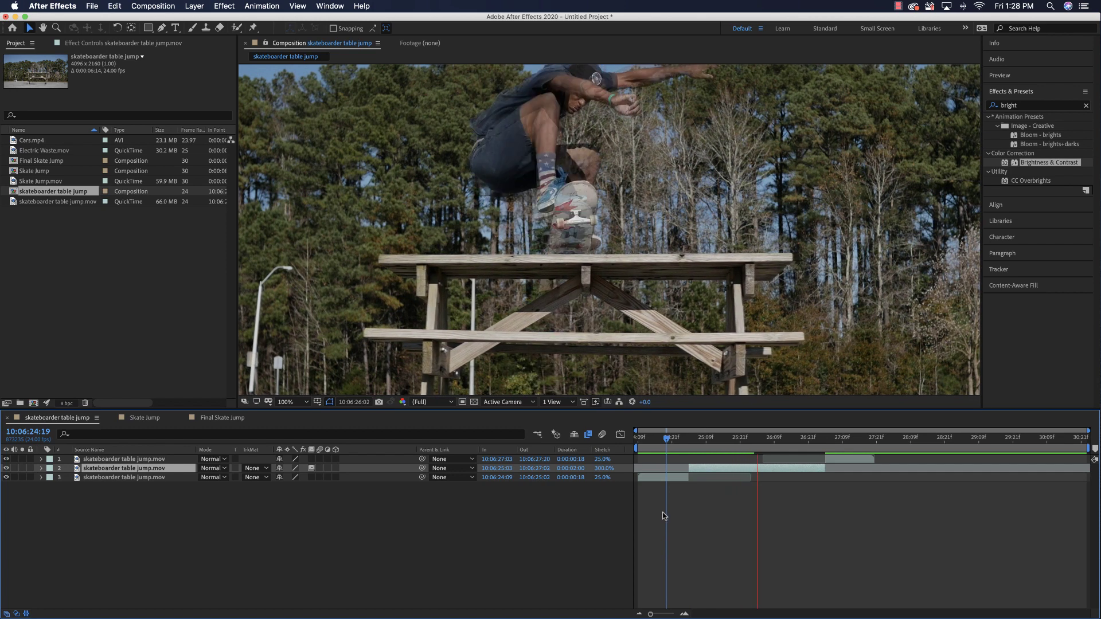
- Turn on motion blur for the table jump's middle segment stretched to 300% and preview the result from 10:06:25:08
key("space")
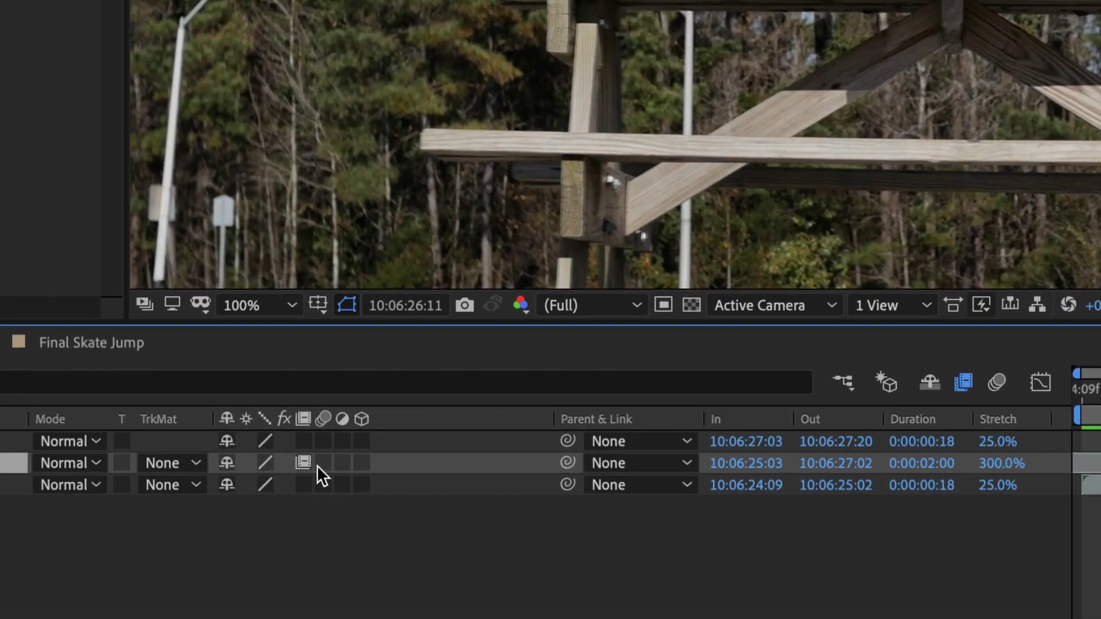
left_click(321, 464)
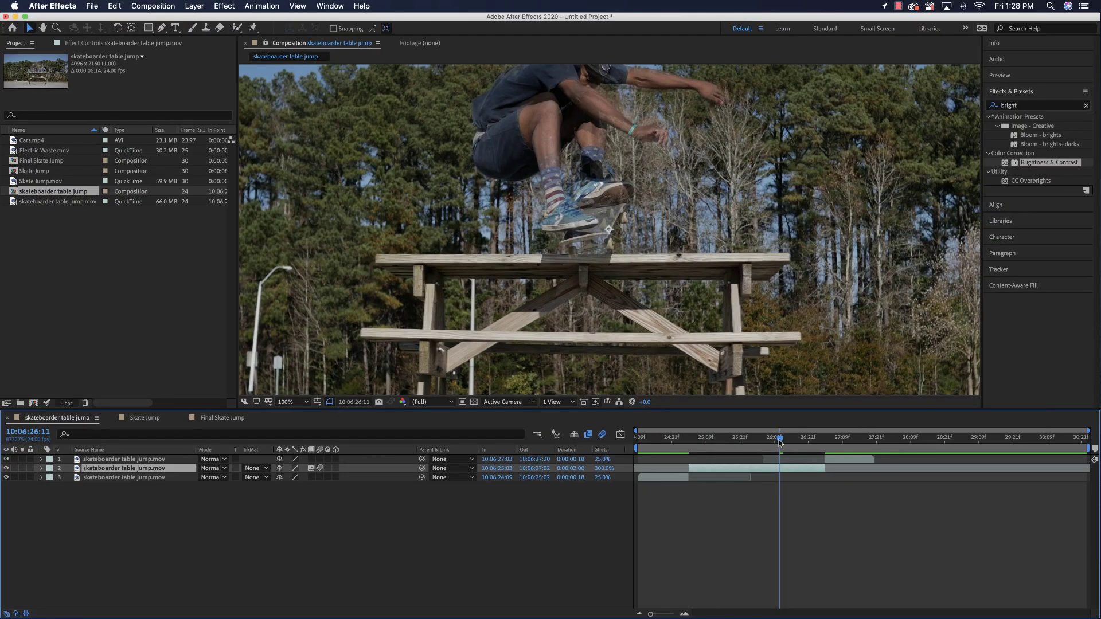
key("space")
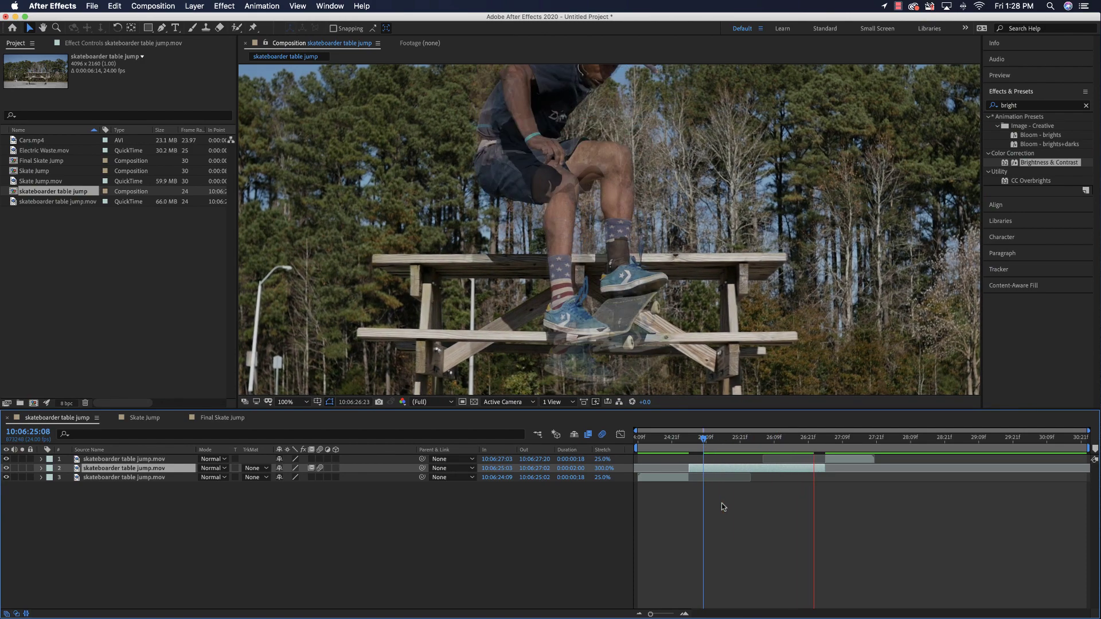
key("space")
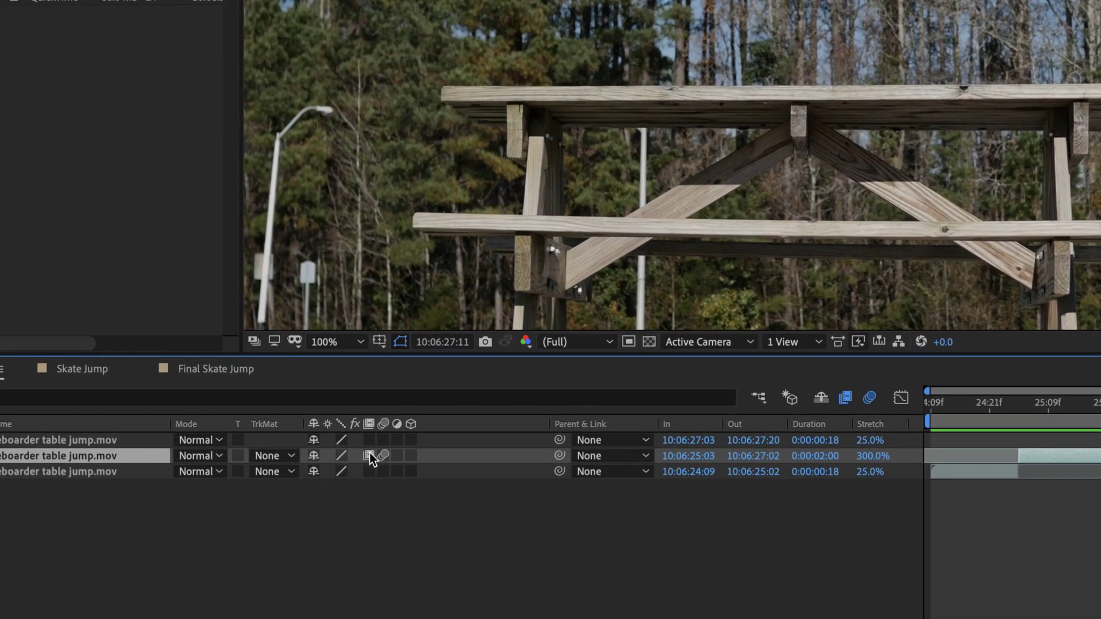
- Switch the middle segment's frame blending to Pixel Motion and preview the jump from 10:06:25:02 and again from 10:06:25:00
left_click(369, 457)
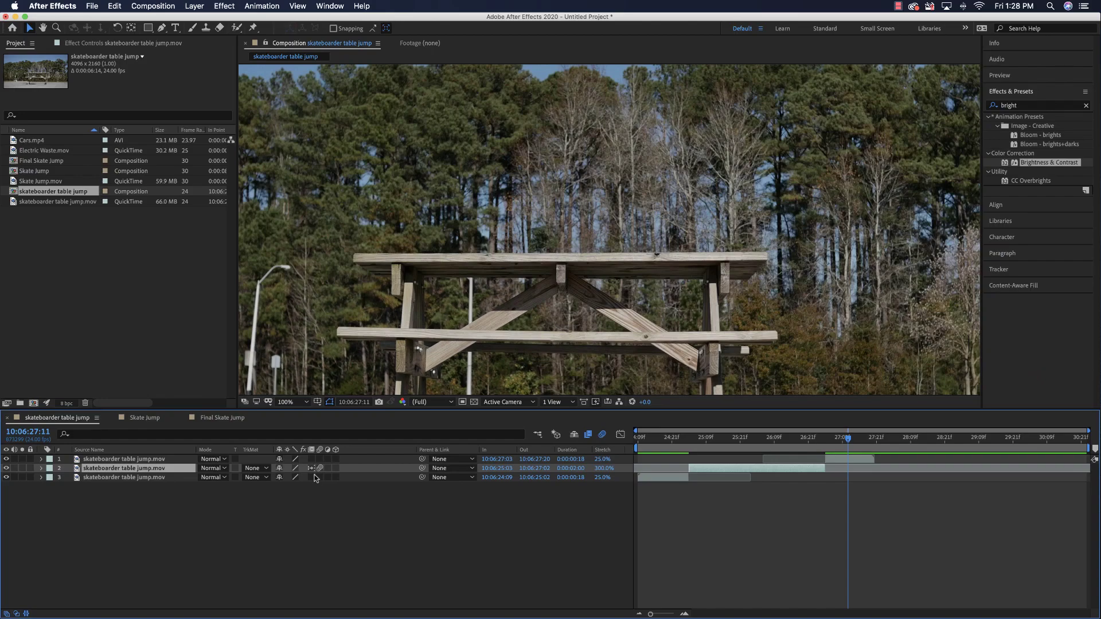
left_click_drag(849, 443, 686, 453)
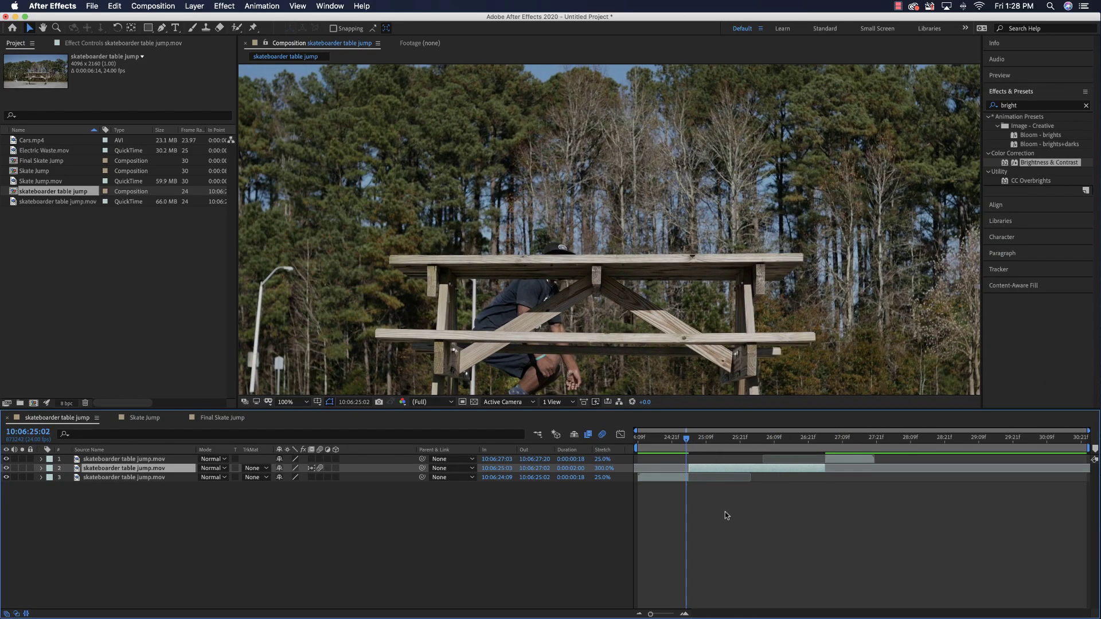
key("space")
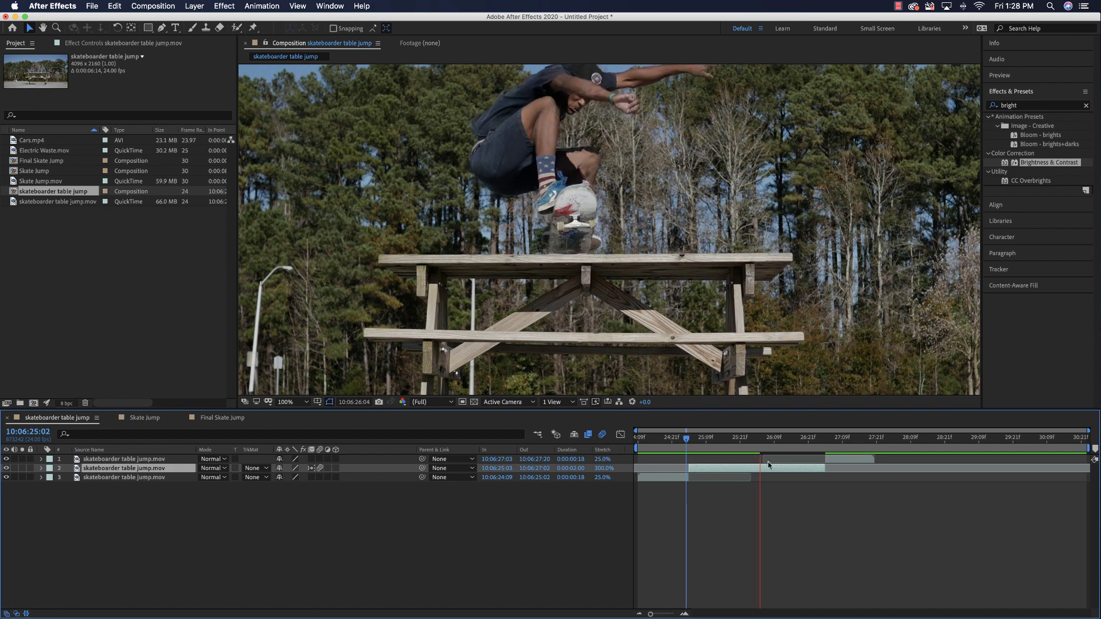
key("space")
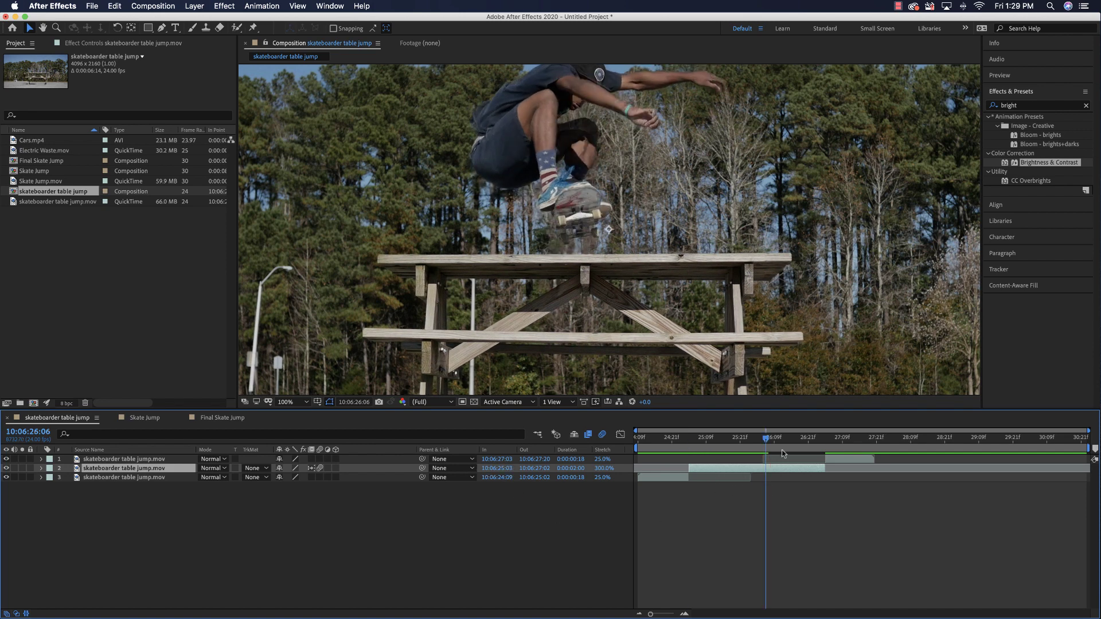
left_click(681, 439)
key("space")
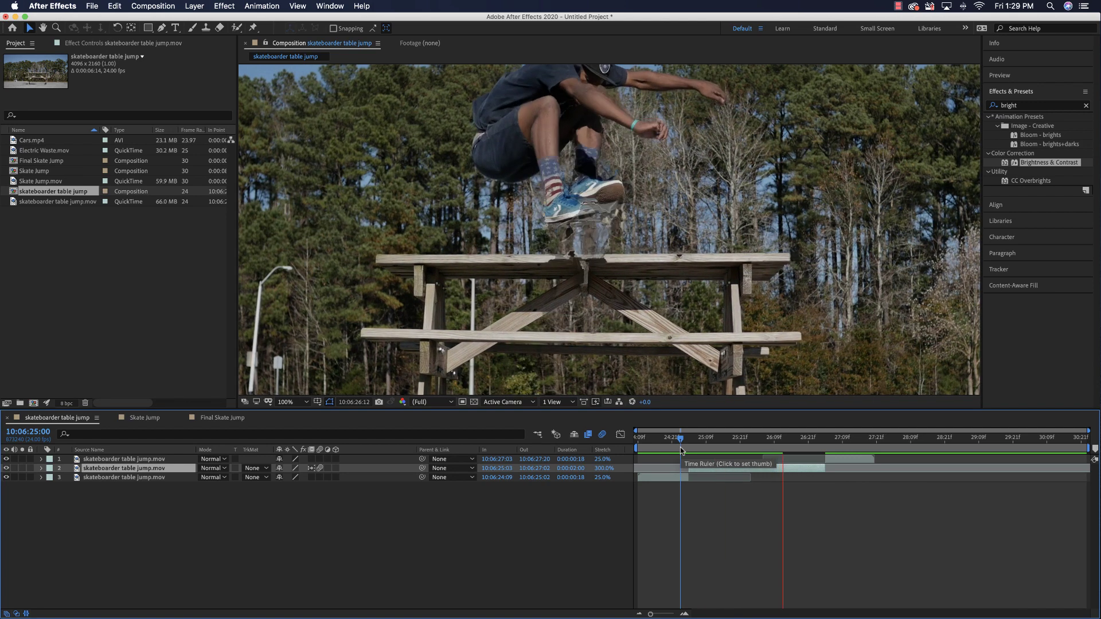
key("space")
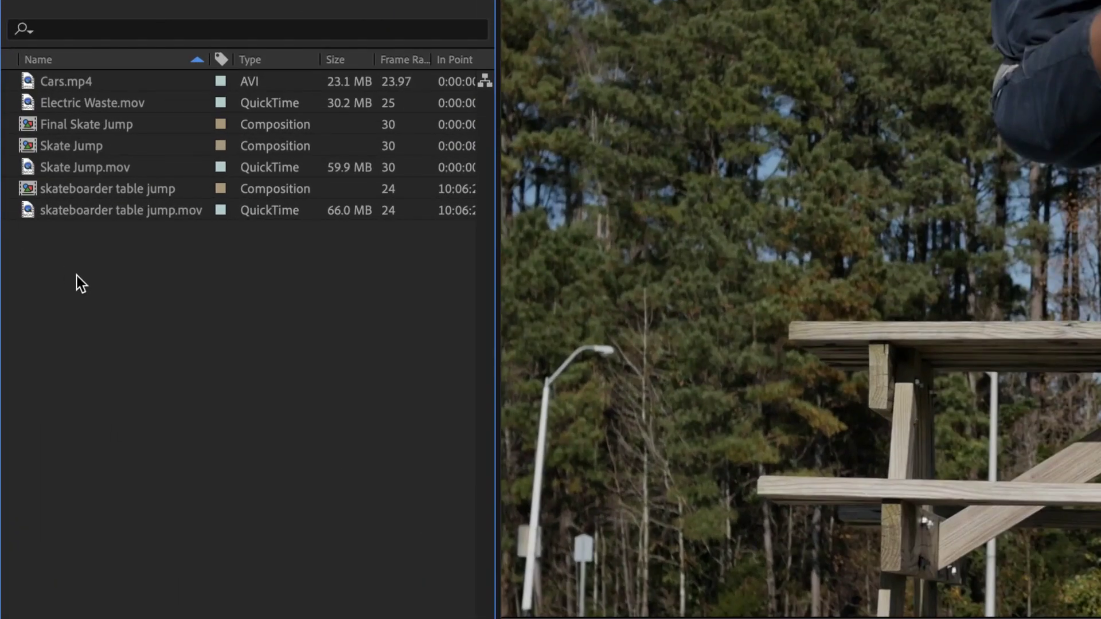
- Create a 1920 x 1080 composition at 30 fps lasting 0:00:20:00 and rename it Cars
right_click(47, 243)
left_click(97, 298)
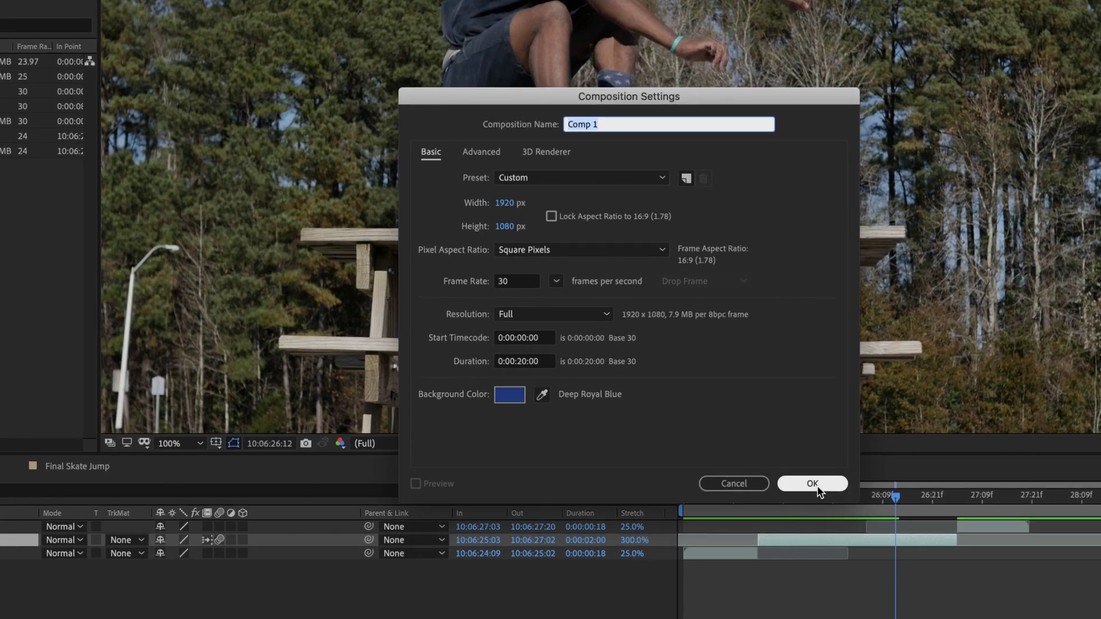
left_click(812, 484)
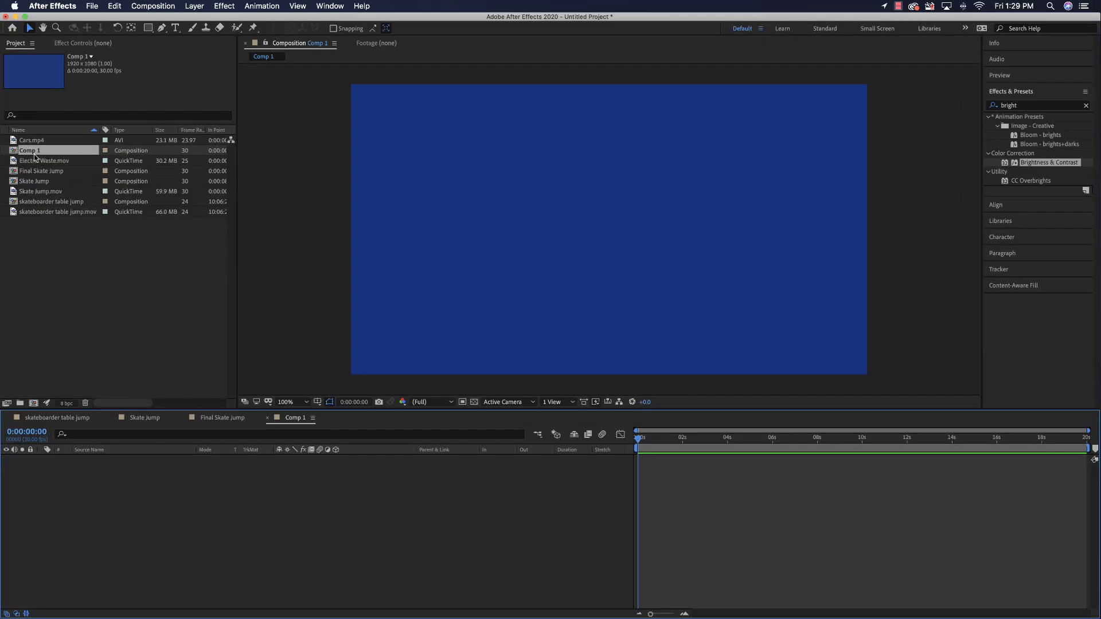
left_click(33, 153)
key("Return")
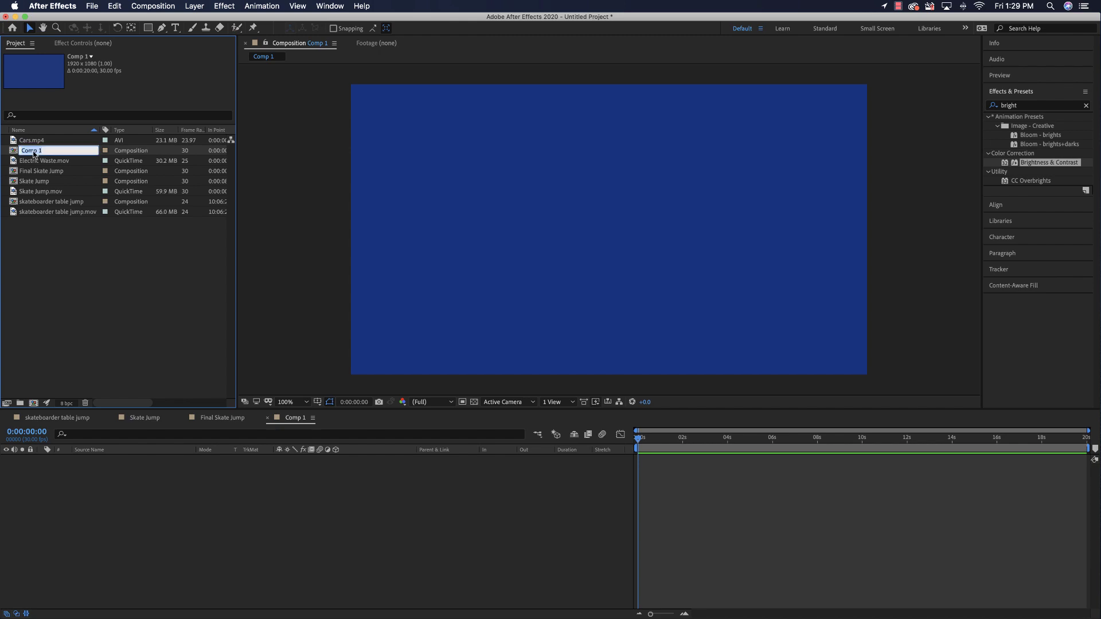
type("Cars")
key("Return")
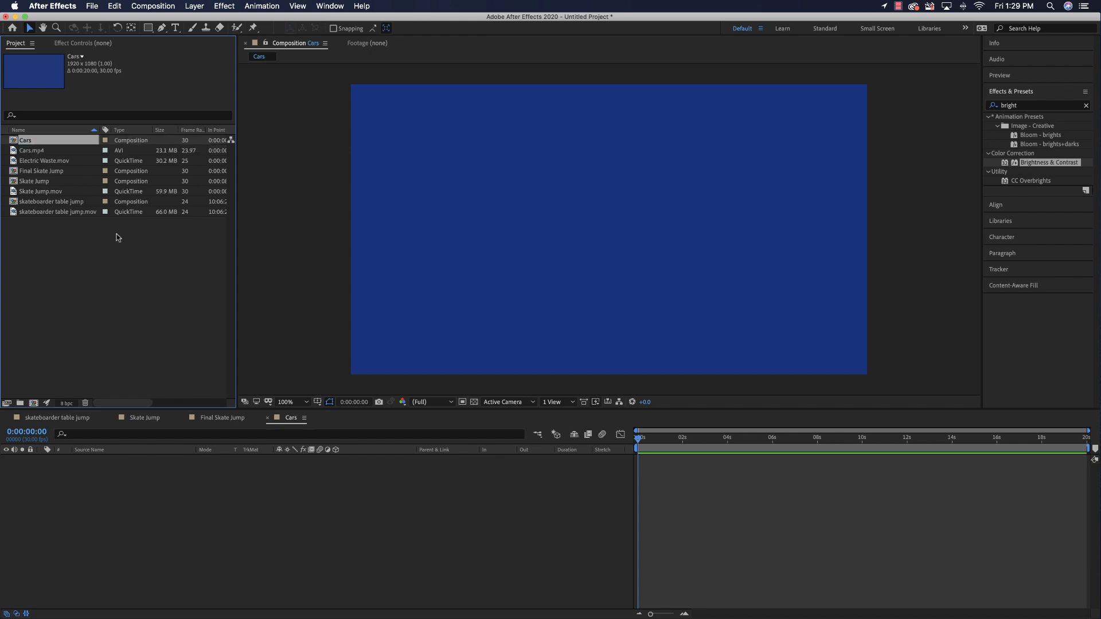
left_click(61, 252)
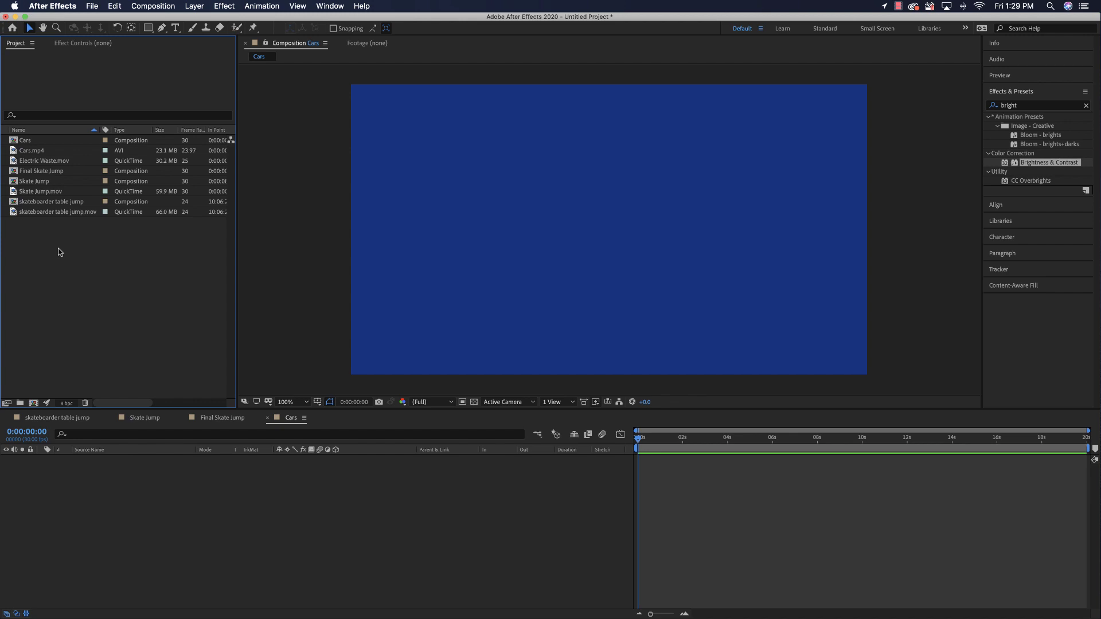
- Add Cars.mp4 to the Cars composition, find the Timewarp effect and apply it to the clip
left_click(23, 142)
left_click_drag(32, 150, 782, 449)
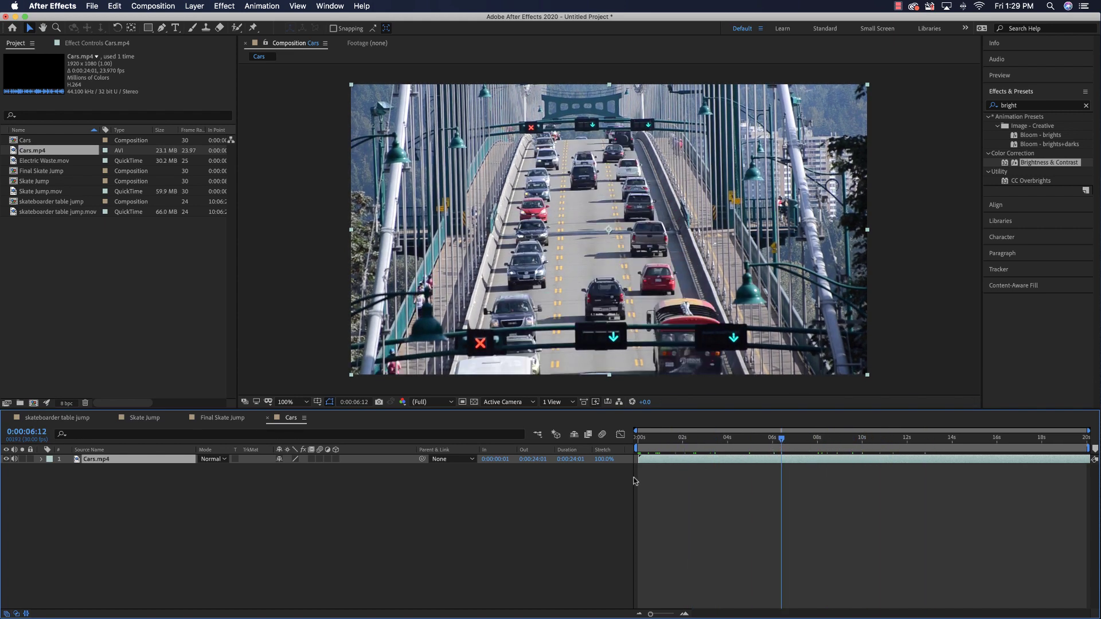
left_click(1034, 104)
left_click(1032, 106)
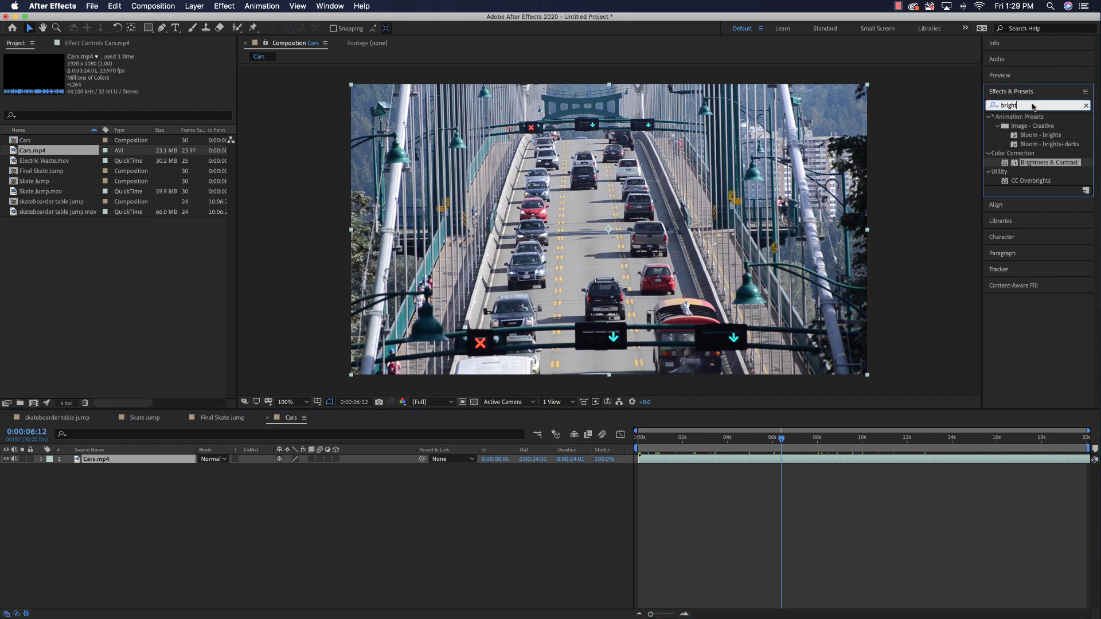
type("time")
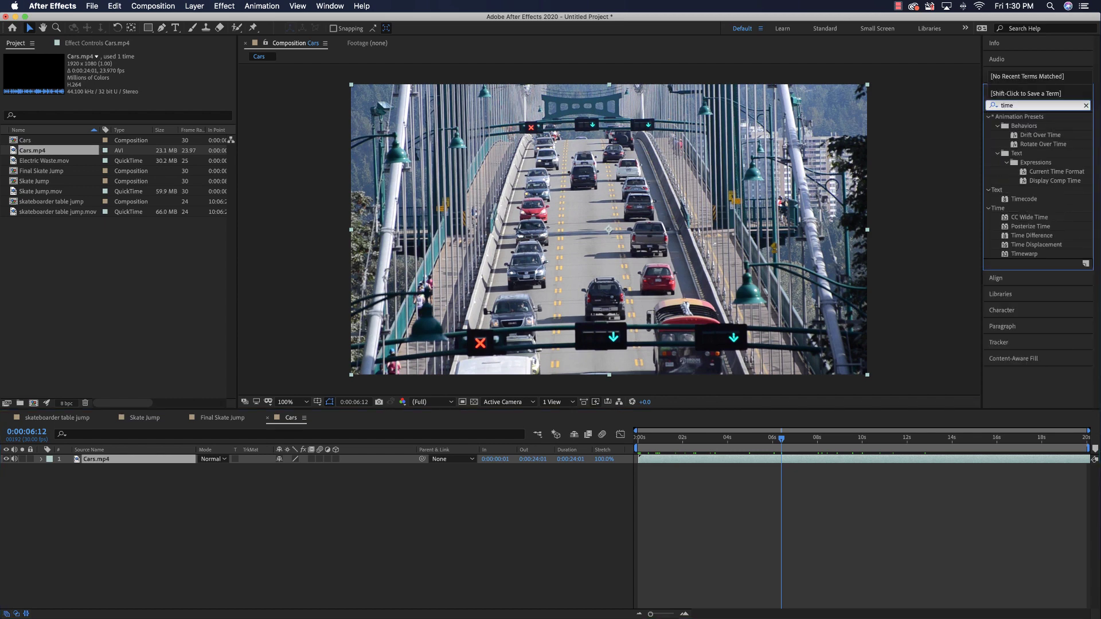
type("war")
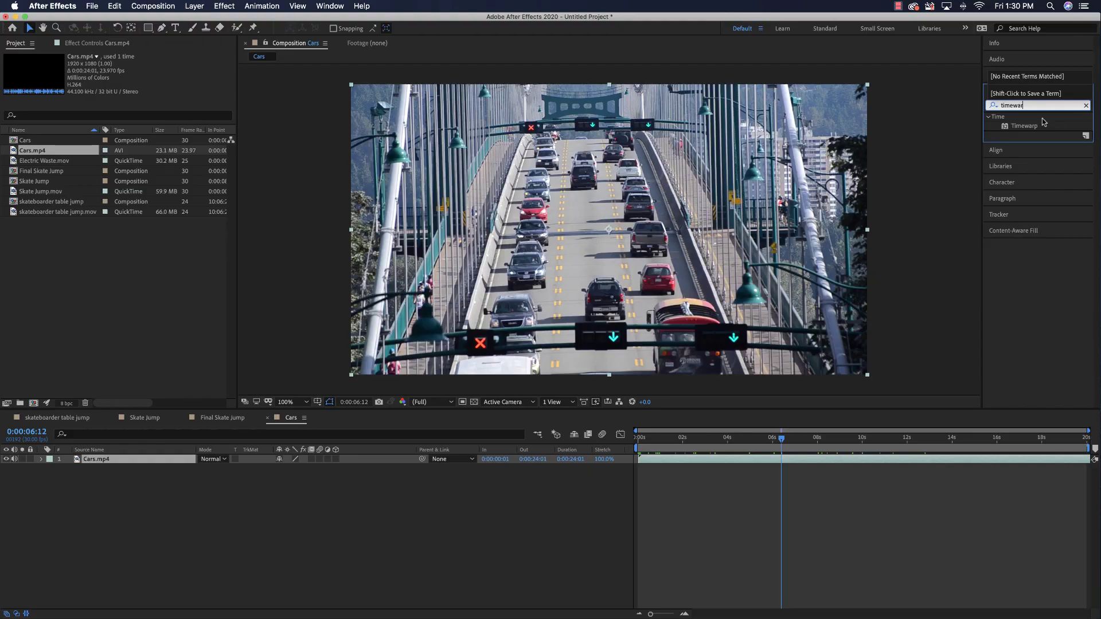
left_click_drag(1004, 129, 692, 464)
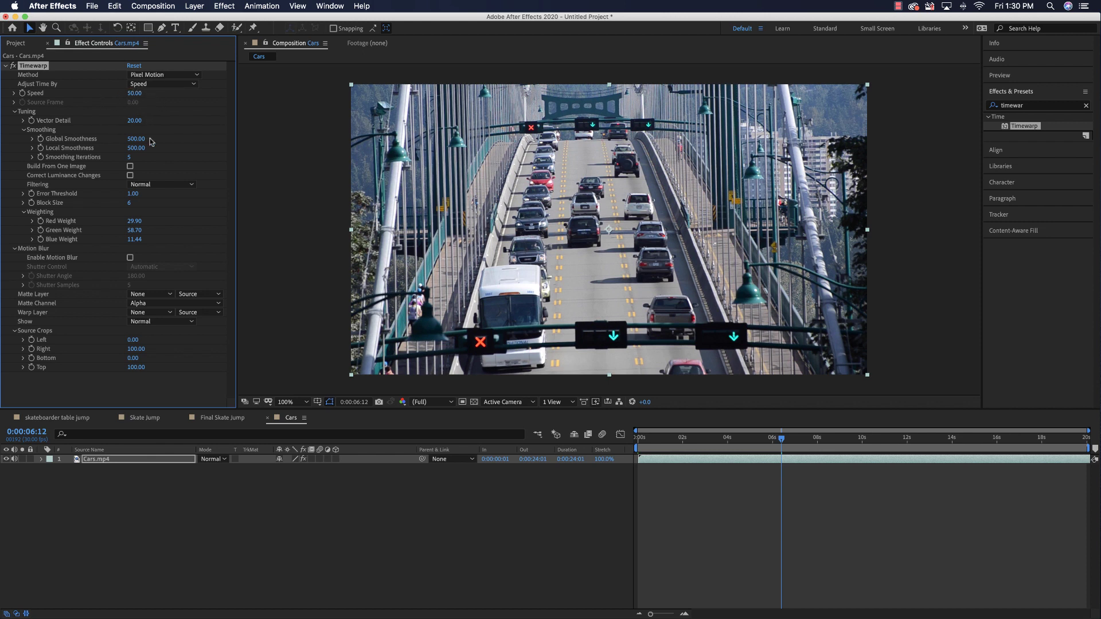
- Start keyframing Timewarp Speed at 0:00:00:01 with a value of 100 and reveal the effect's properties in the timeline
left_click_drag(778, 444, 641, 466)
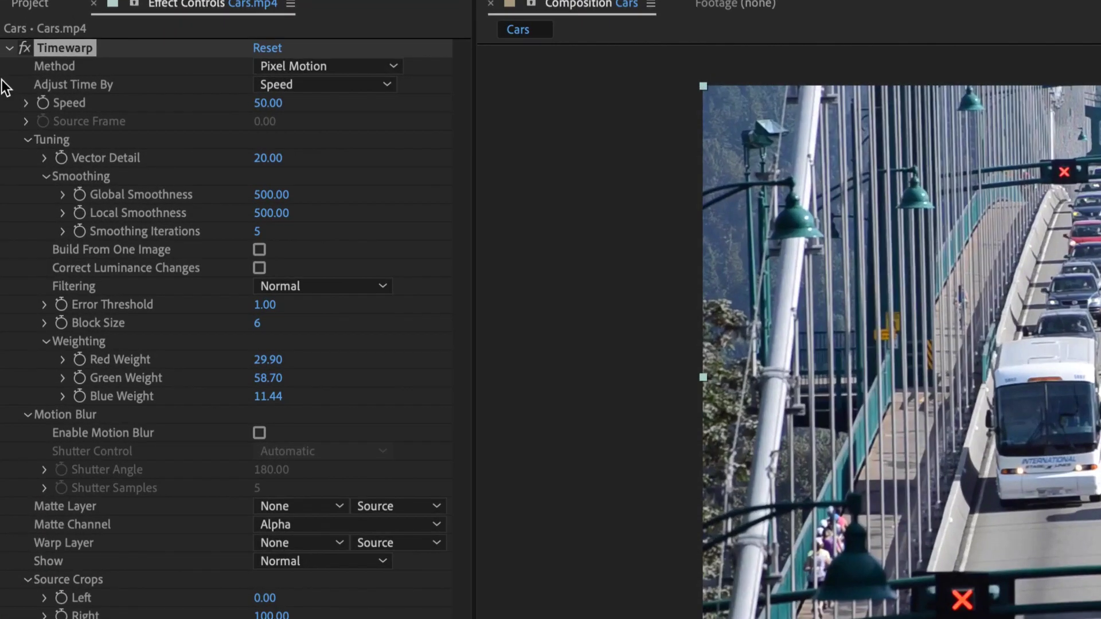
left_click(22, 93)
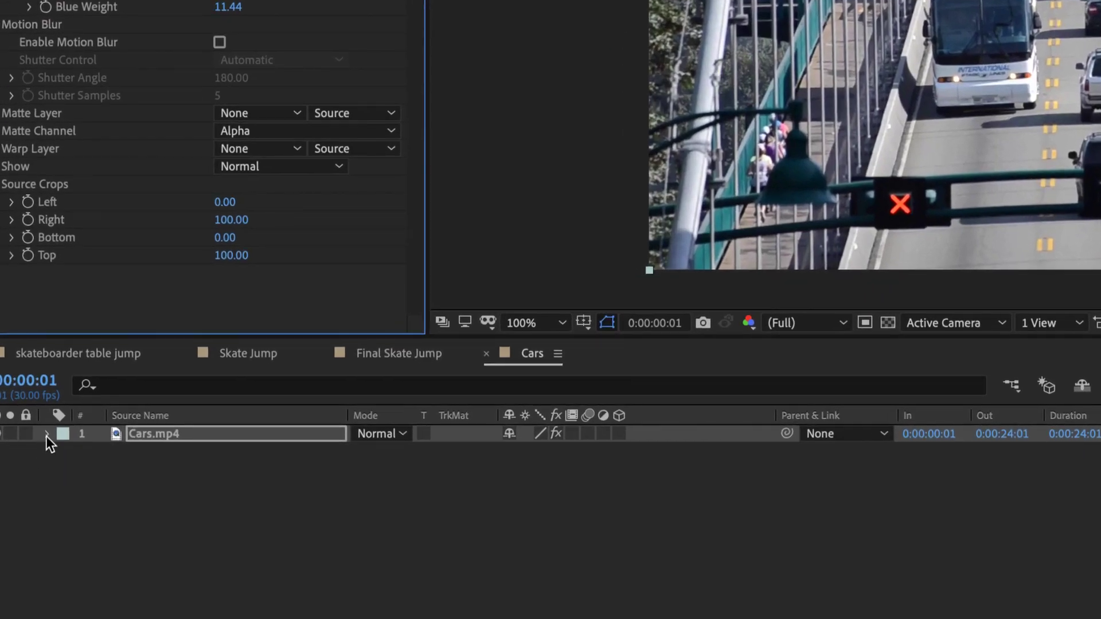
left_click(46, 443)
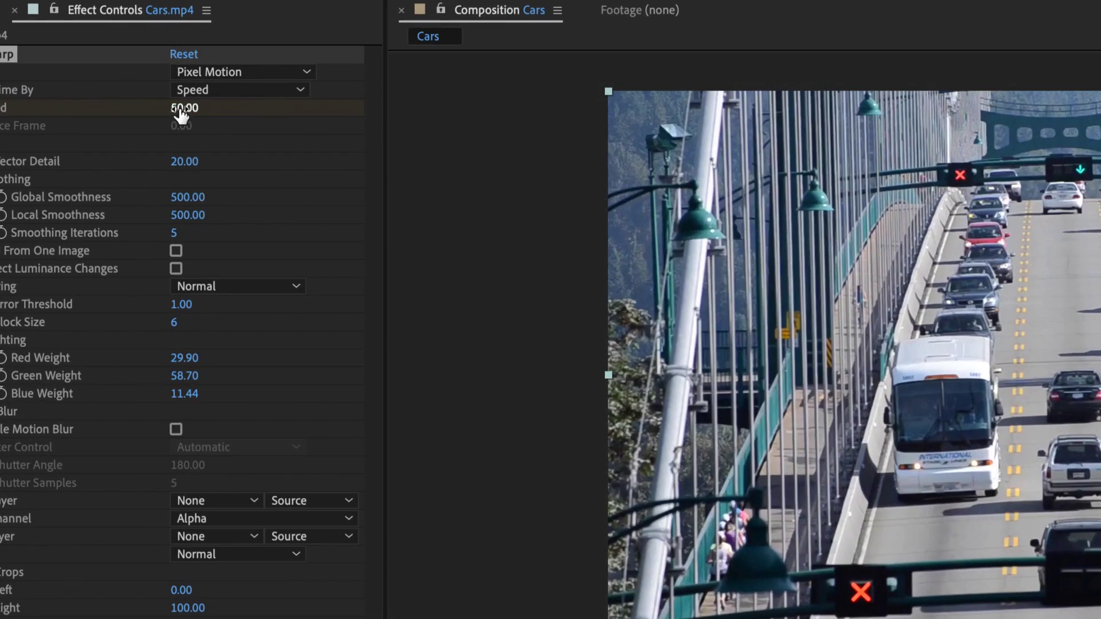
left_click(181, 115)
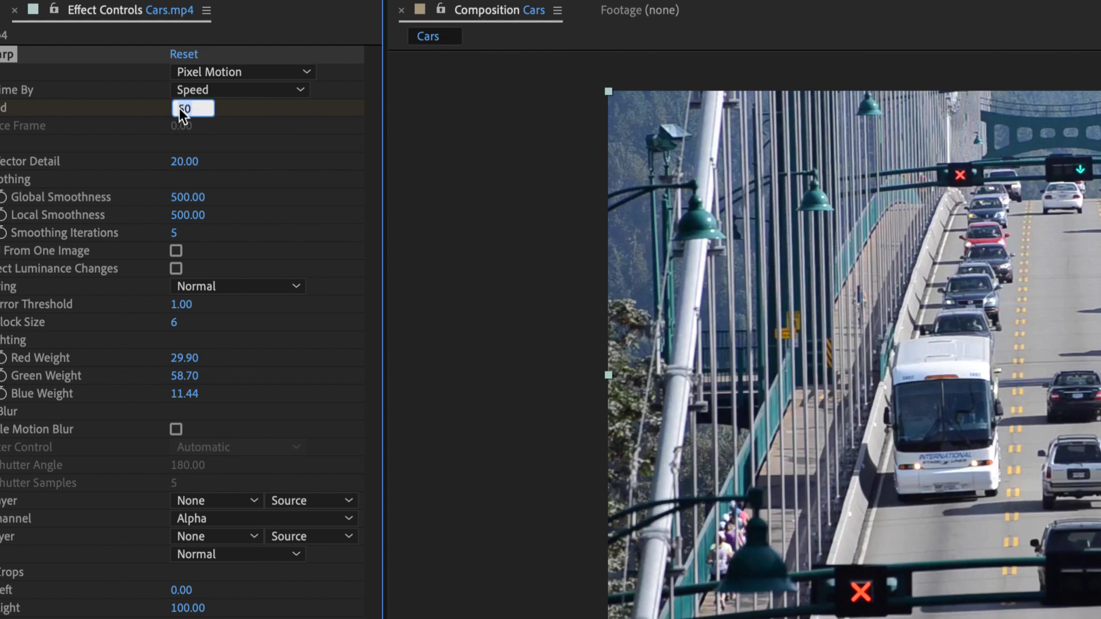
type("100")
key("Return")
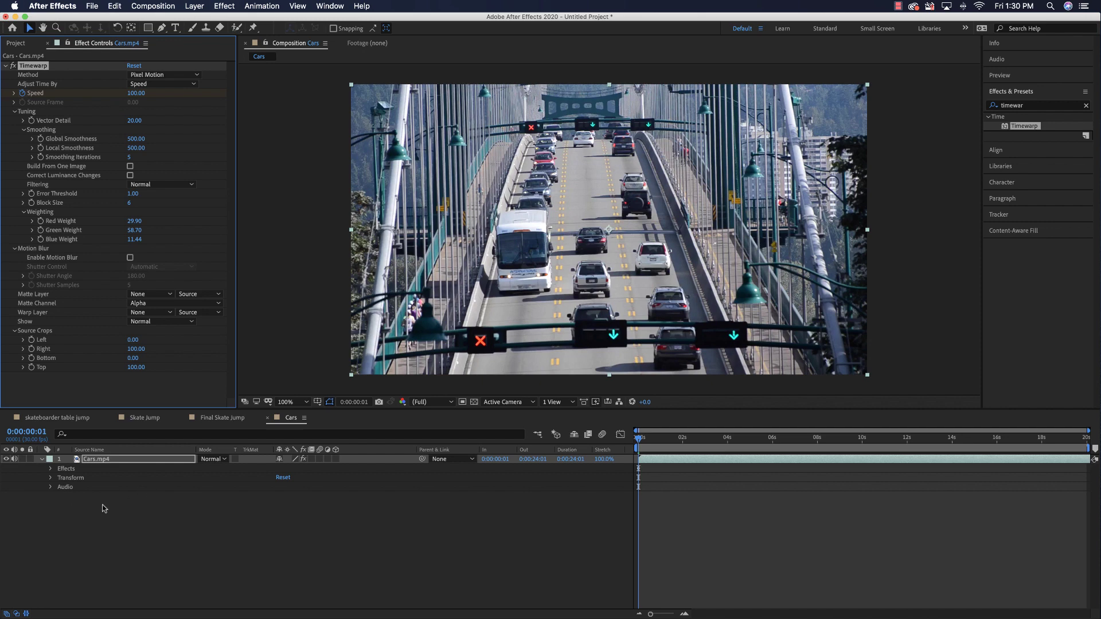
left_click(51, 469)
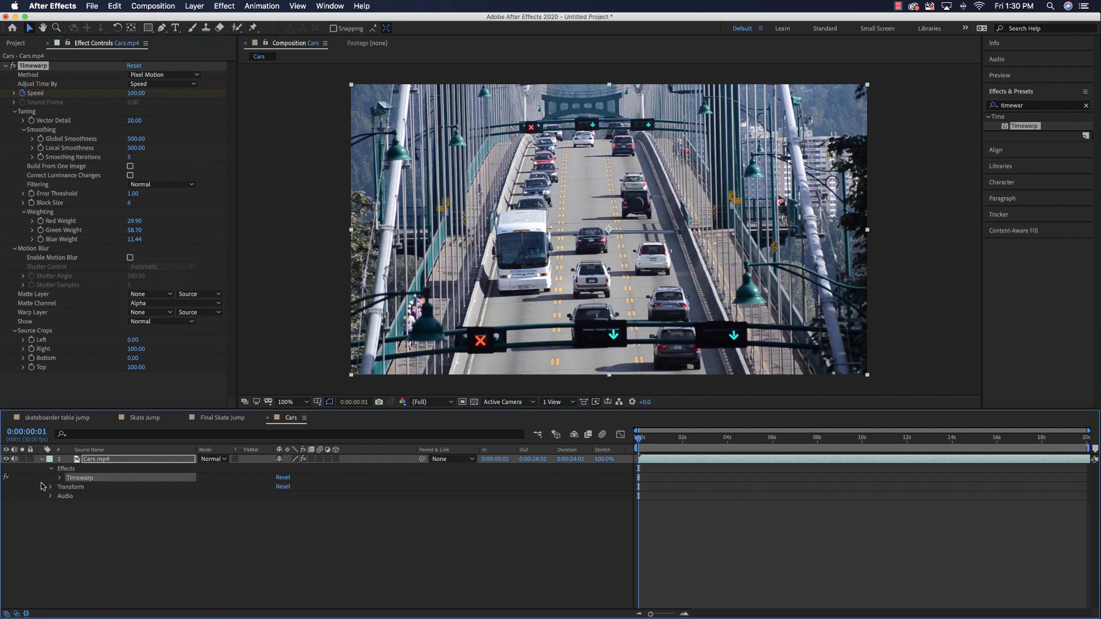
left_click(60, 477)
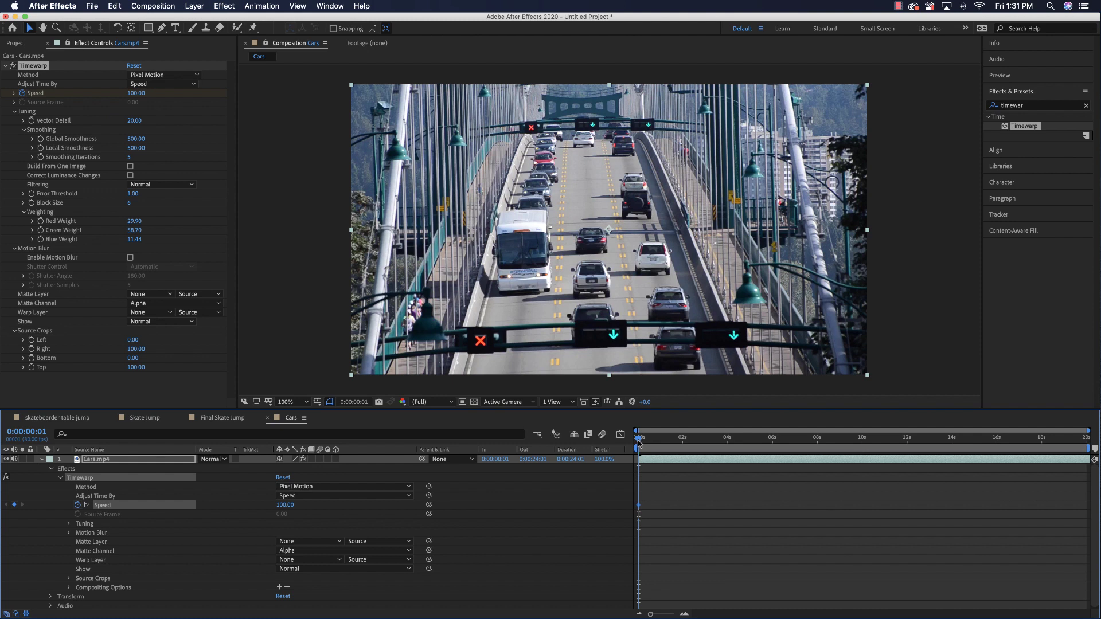
- Add a Timewarp Speed keyframe at 0:00:01:00 and set its value to 700
left_click_drag(638, 441, 661, 440)
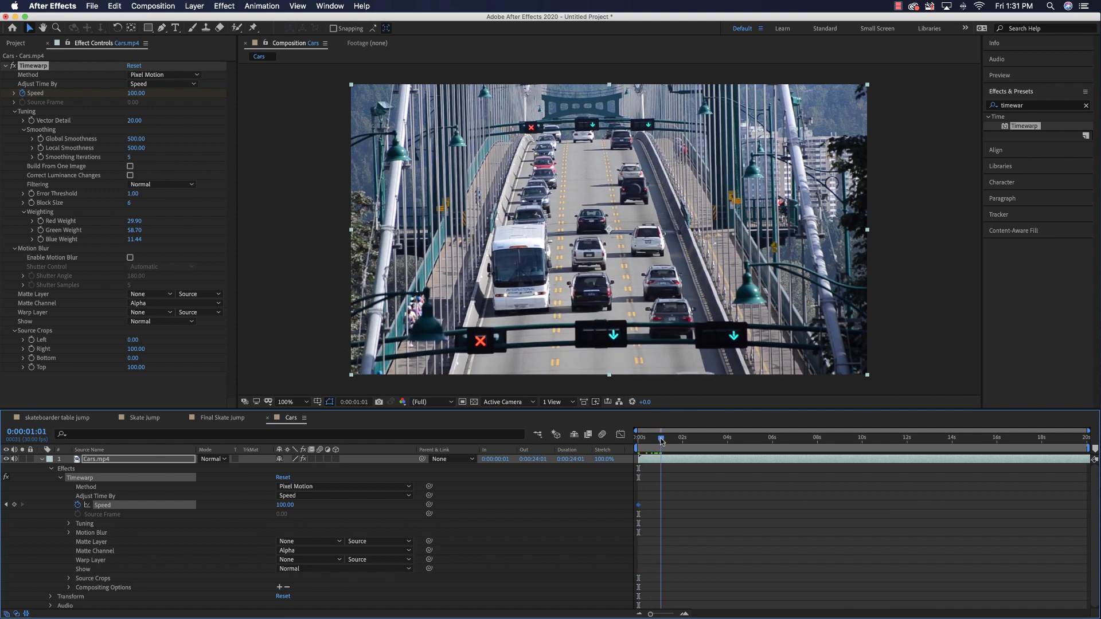
left_click_drag(660, 440, 660, 440)
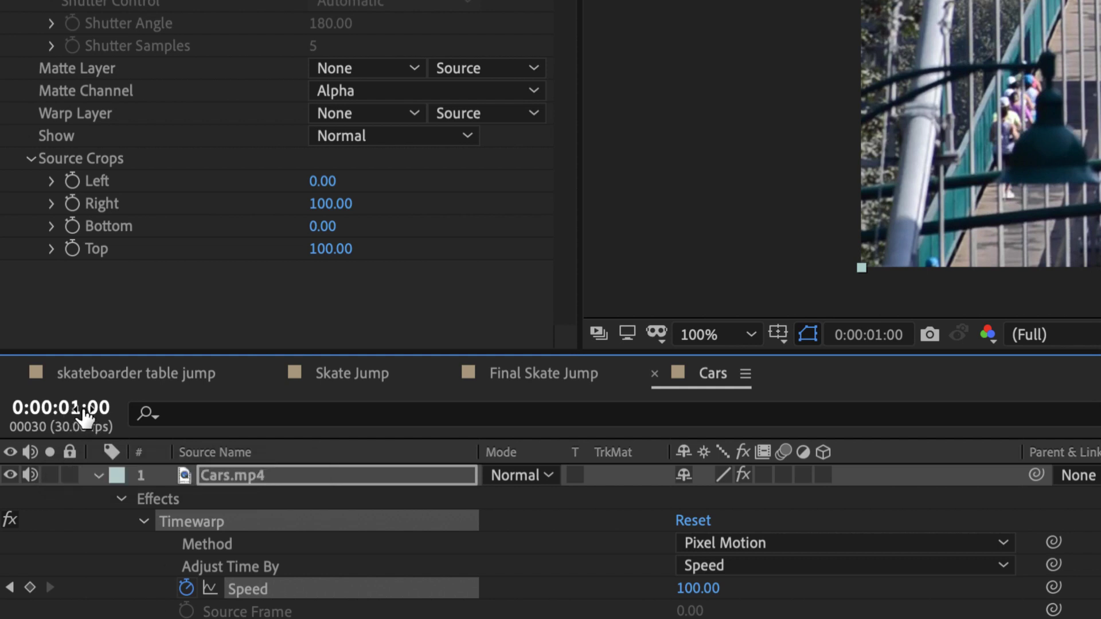
left_click(86, 416, "super")
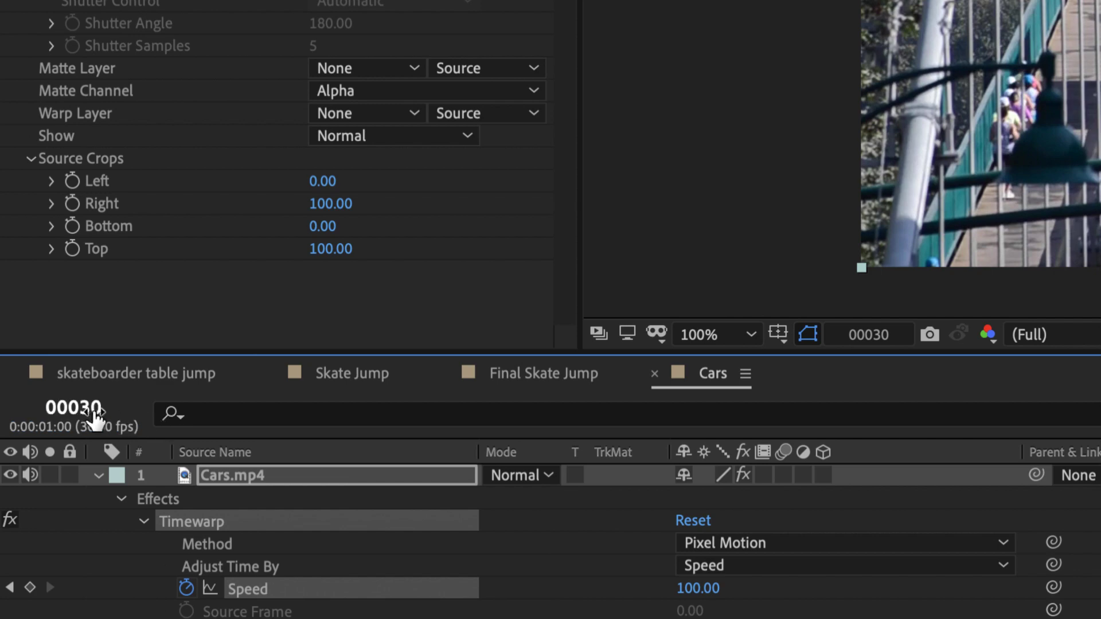
left_click(78, 413, "super")
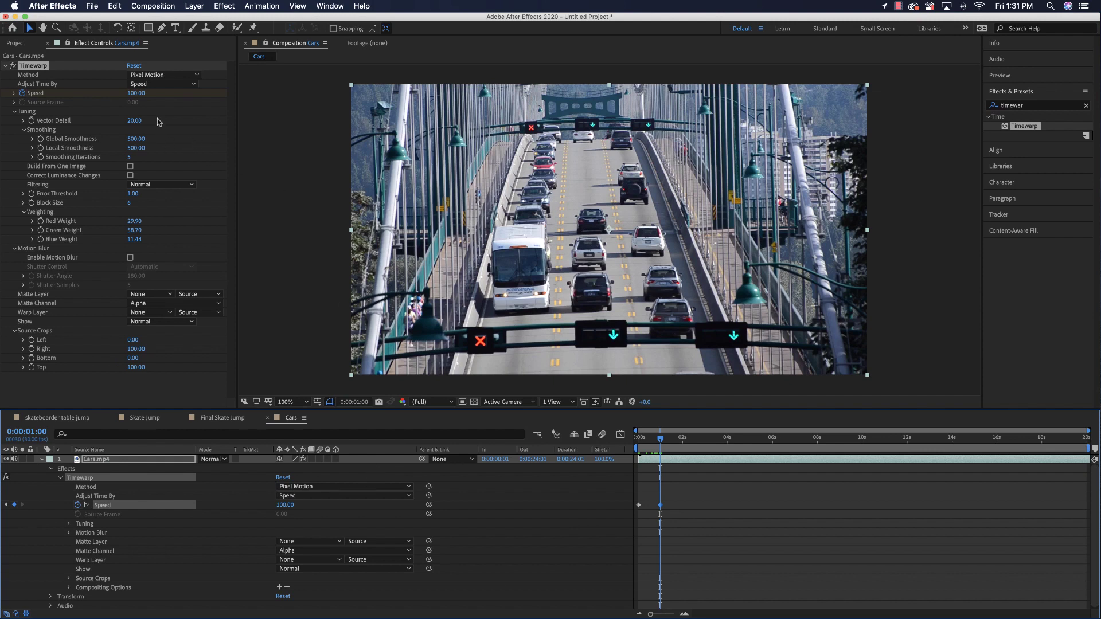
left_click_drag(136, 93, 133, 97)
left_click(135, 93)
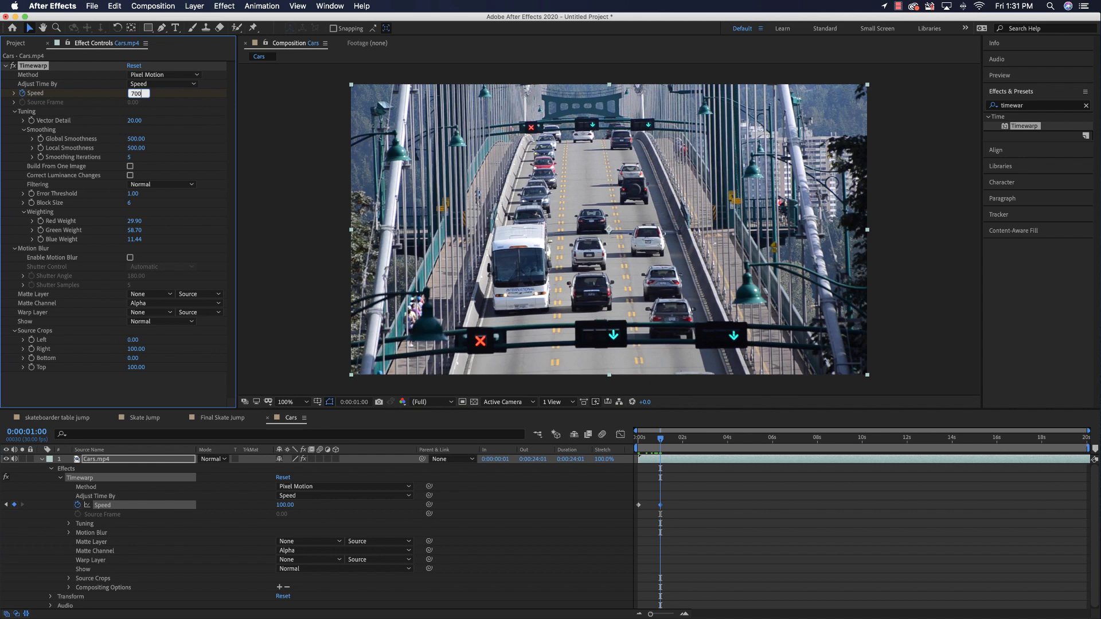
key("Return")
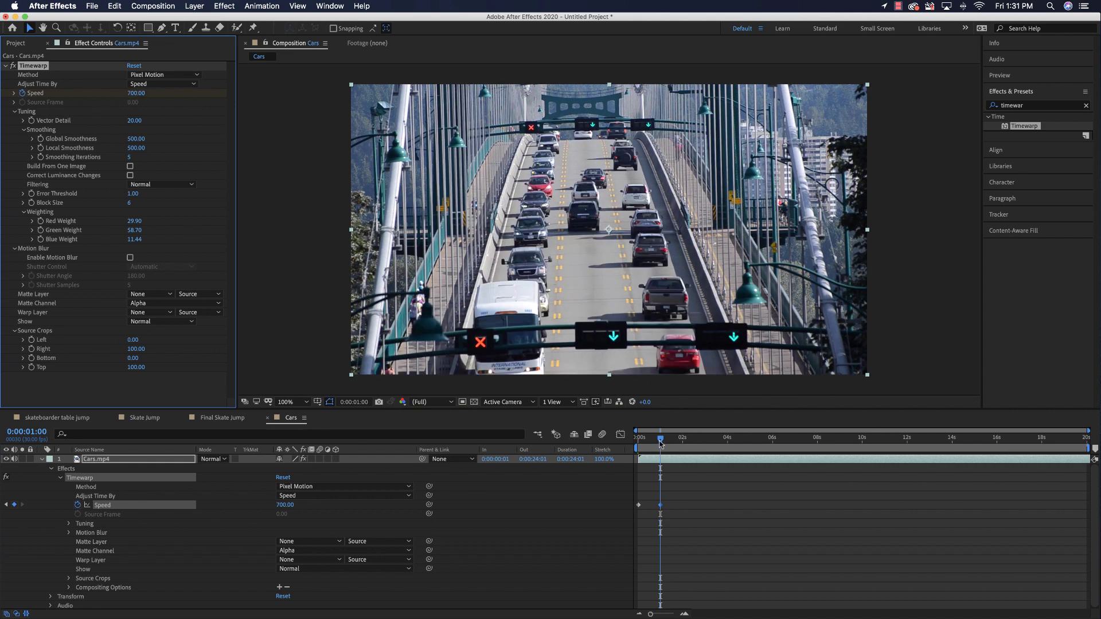
- Add a Timewarp Speed keyframe at 0:00:02:00 that holds the value 700
left_click_drag(661, 441, 682, 442)
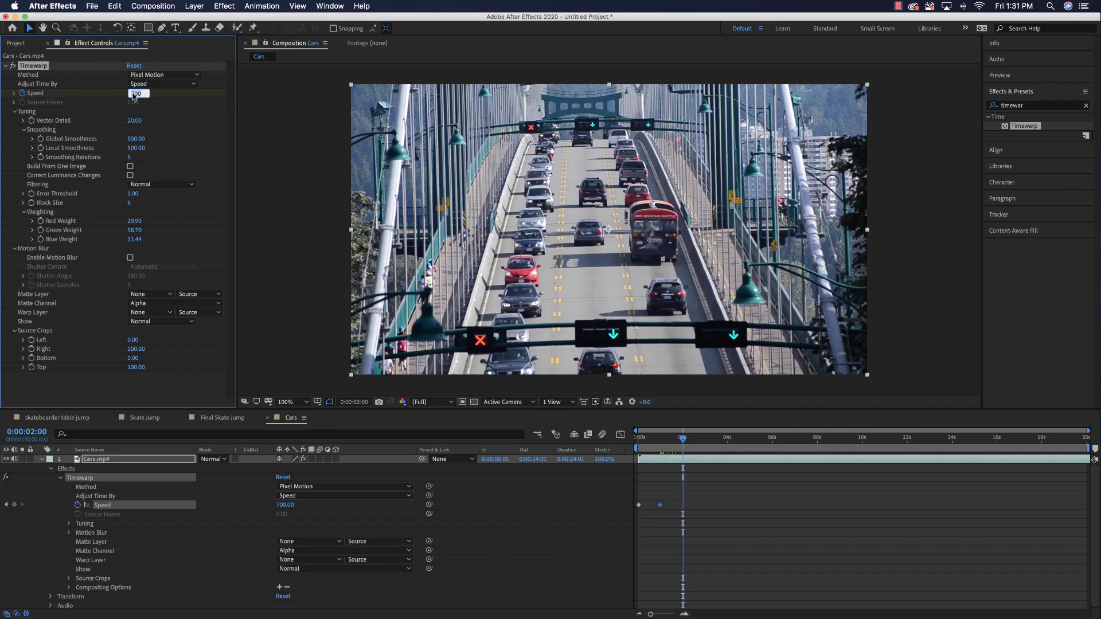
left_click(14, 505)
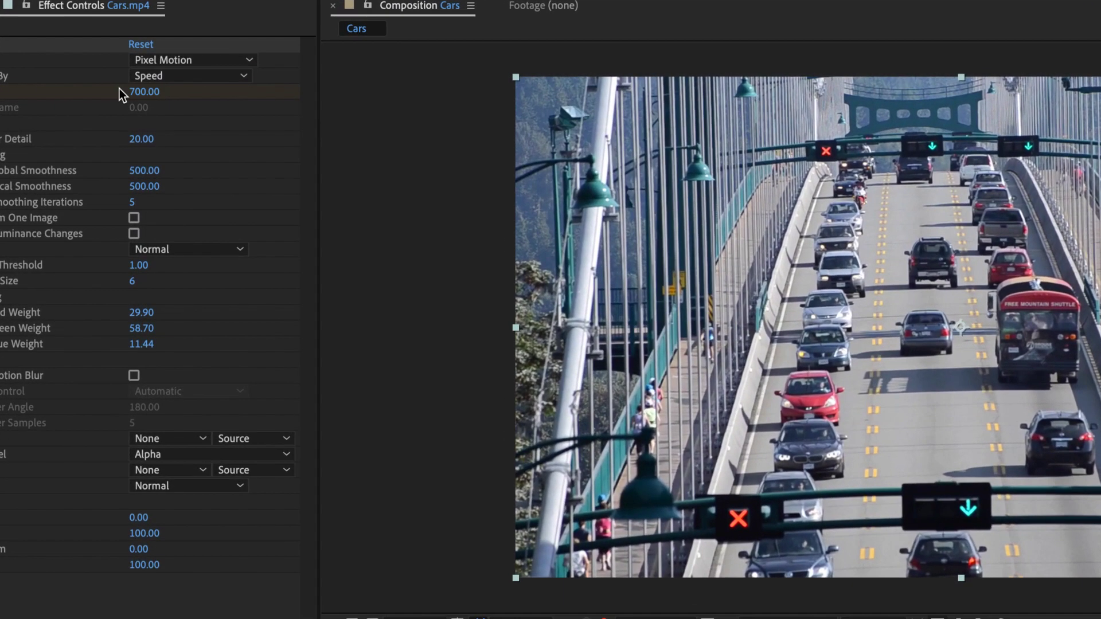
- Set the Timewarp Speed keyframe at 0:00:02:00 to 50
left_click(131, 93)
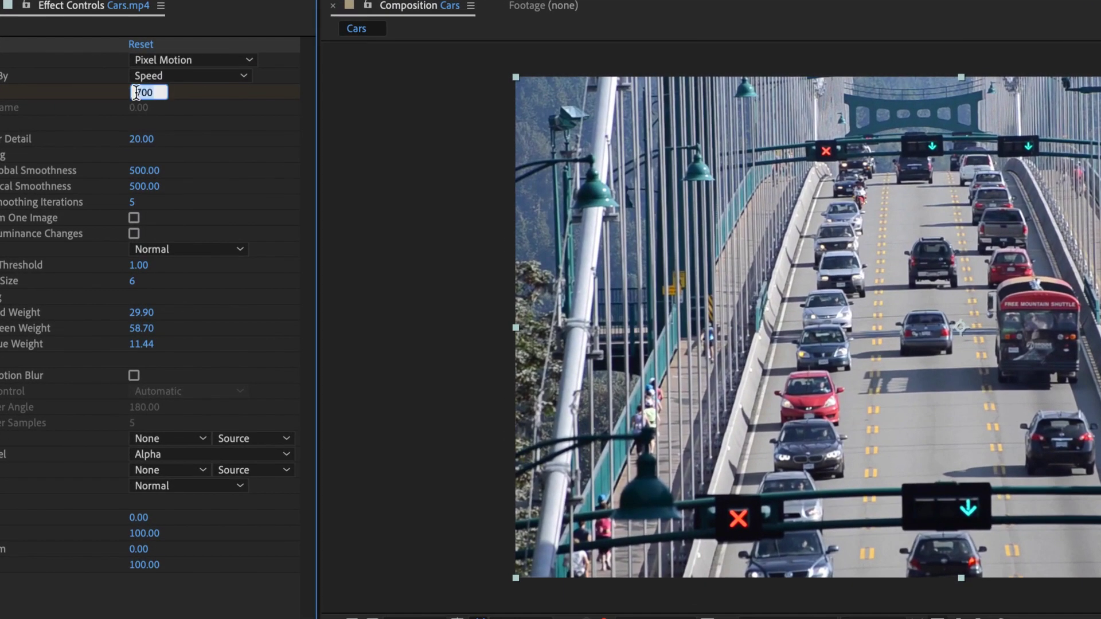
type("50")
key("Return")
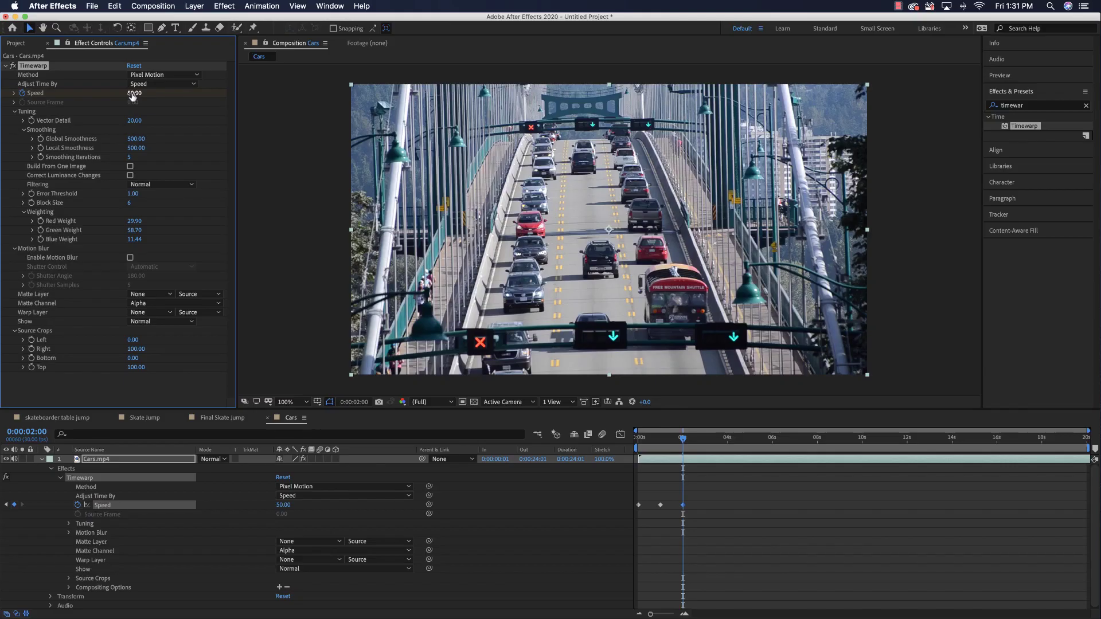
- Add a Timewarp Speed keyframe at 0:00:03:00 with a value of -200
left_click_drag(682, 439, 705, 441)
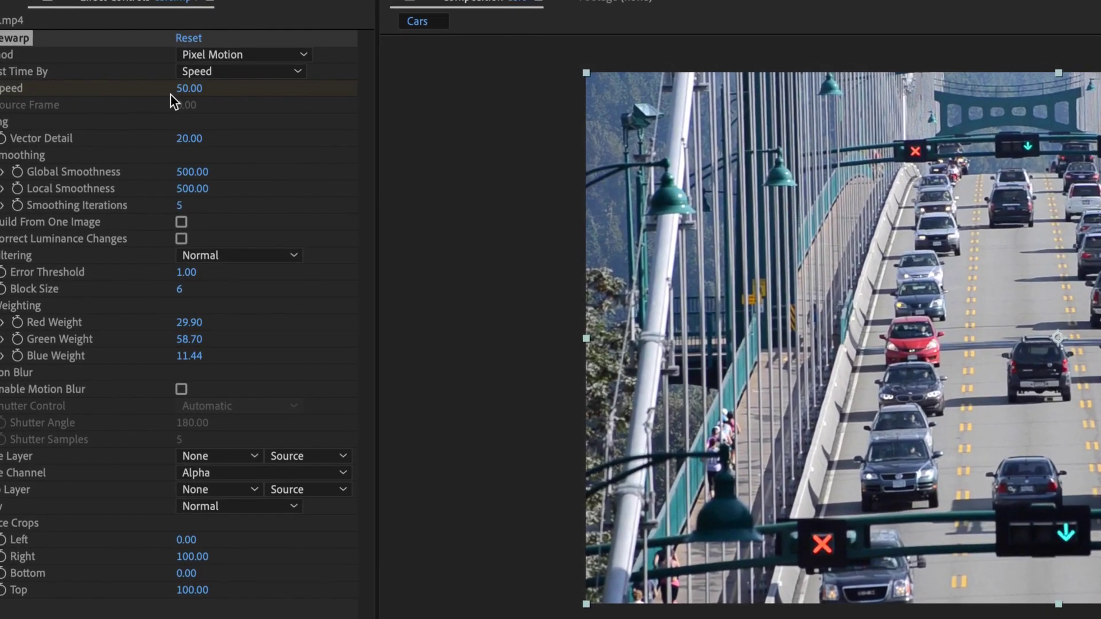
left_click(188, 87)
type("-200")
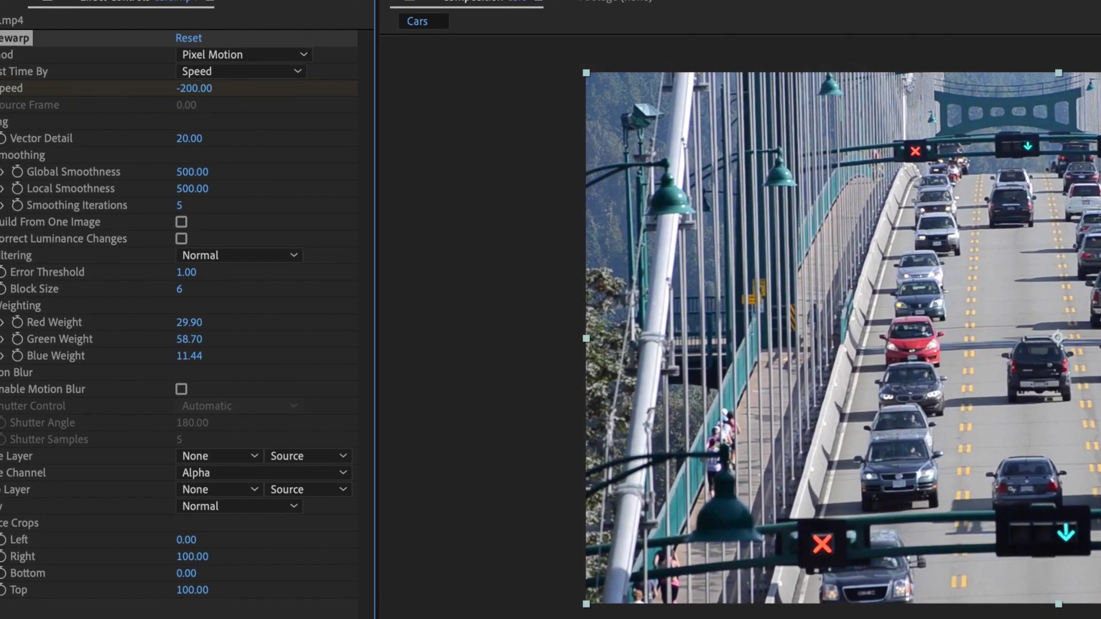
key("Return")
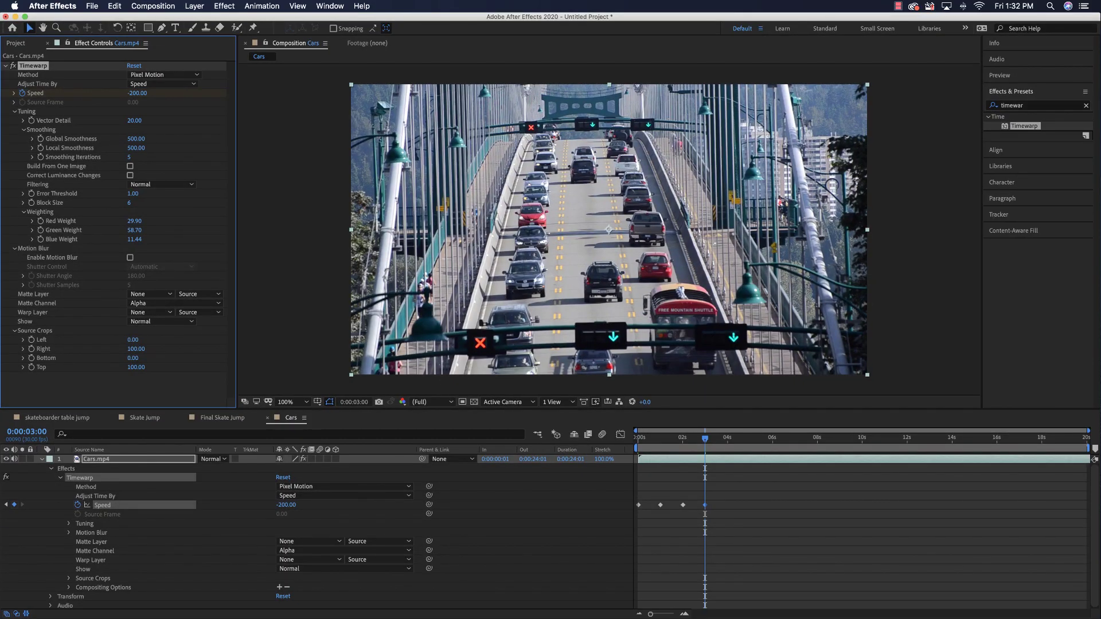
- Preview the speed changes on the Cars clip from the start of the composition
key("Home")
key("space")
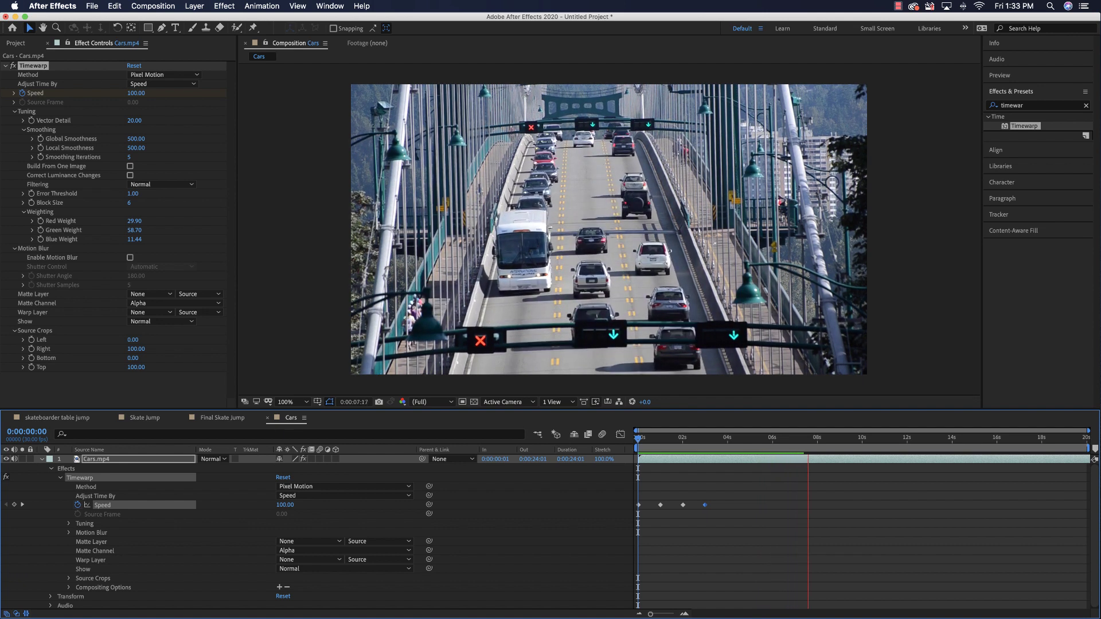
key("space")
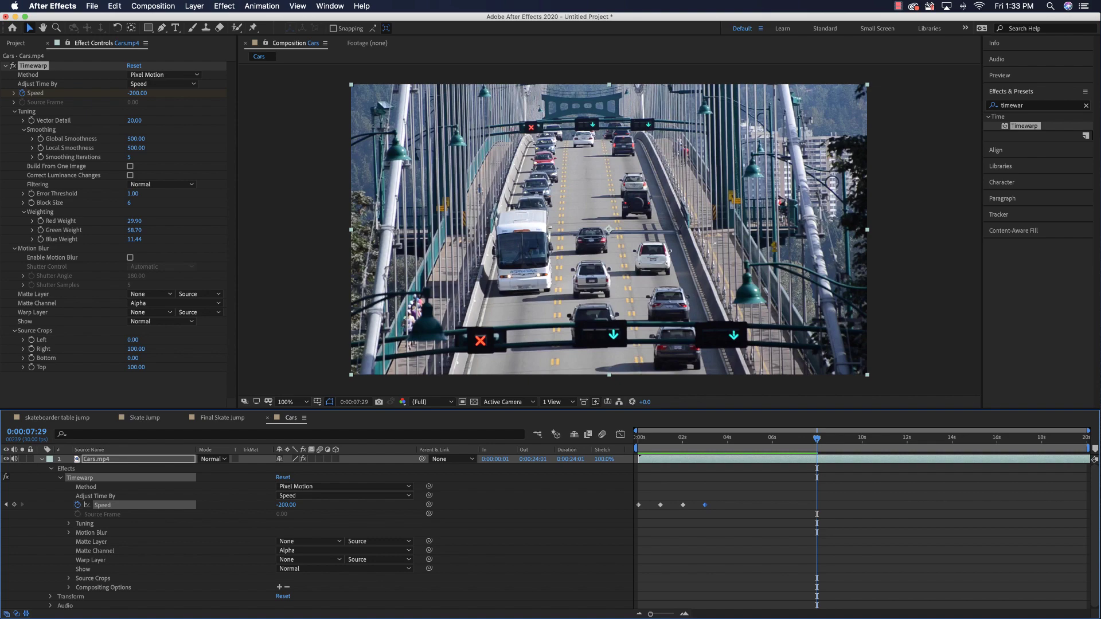
- Create a new 1920 x 1080 composition at 30 fps, 20 seconds long, keeping the default name Comp 1
key("super+0")
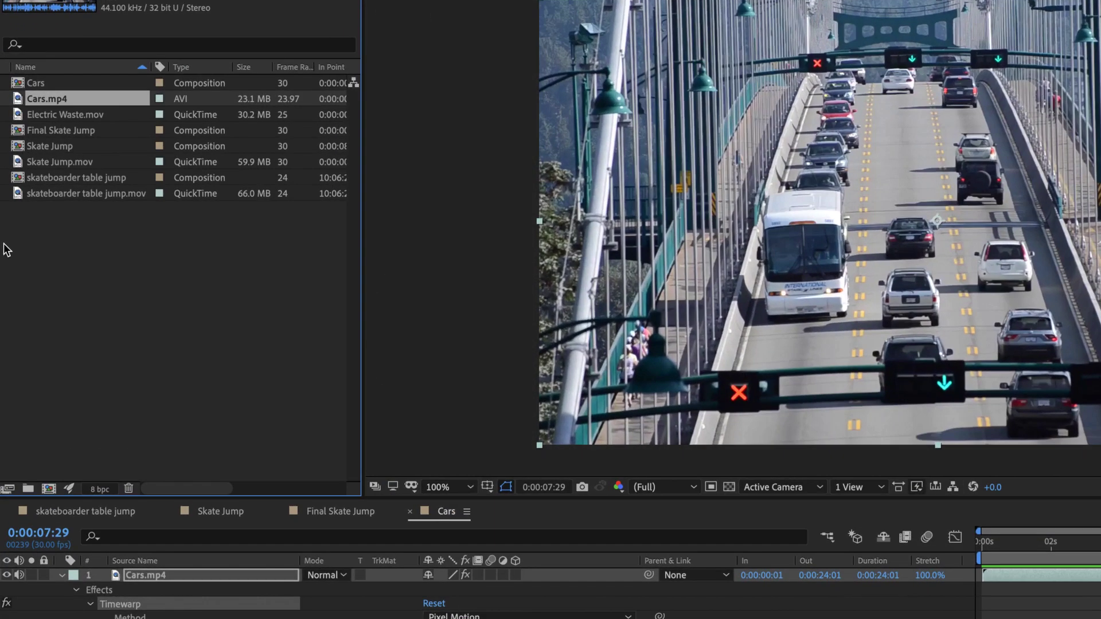
right_click(35, 244)
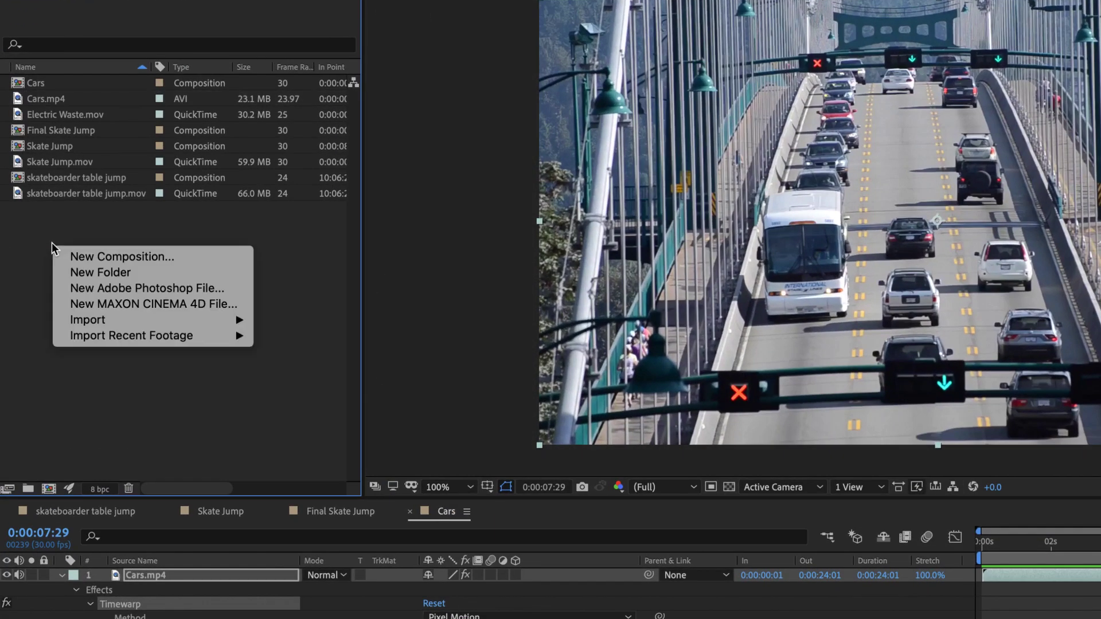
left_click(95, 258)
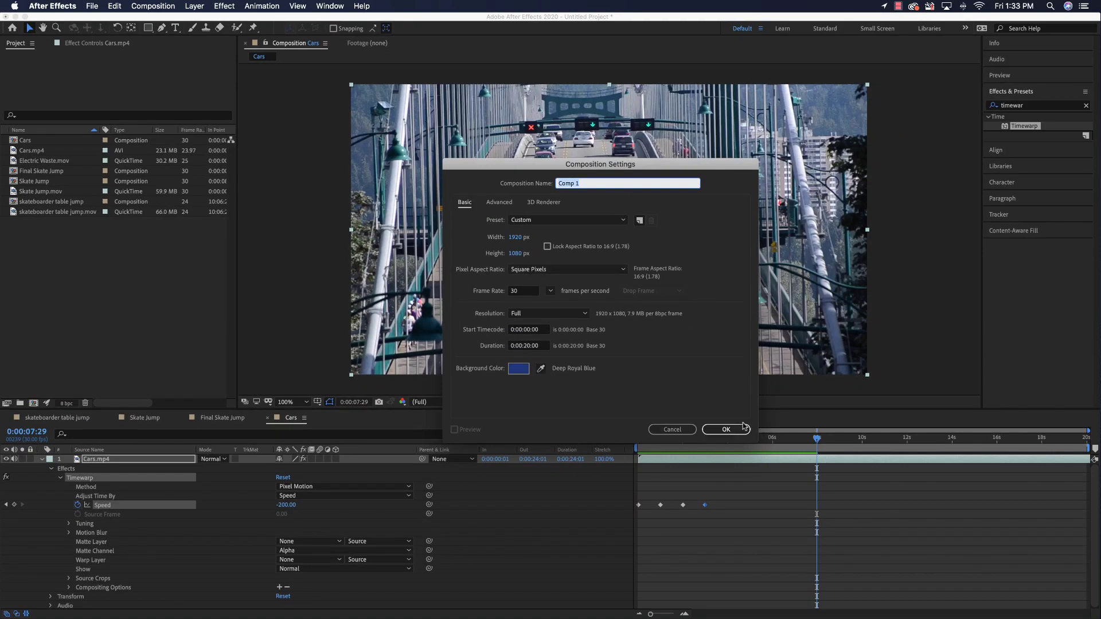
left_click(725, 429)
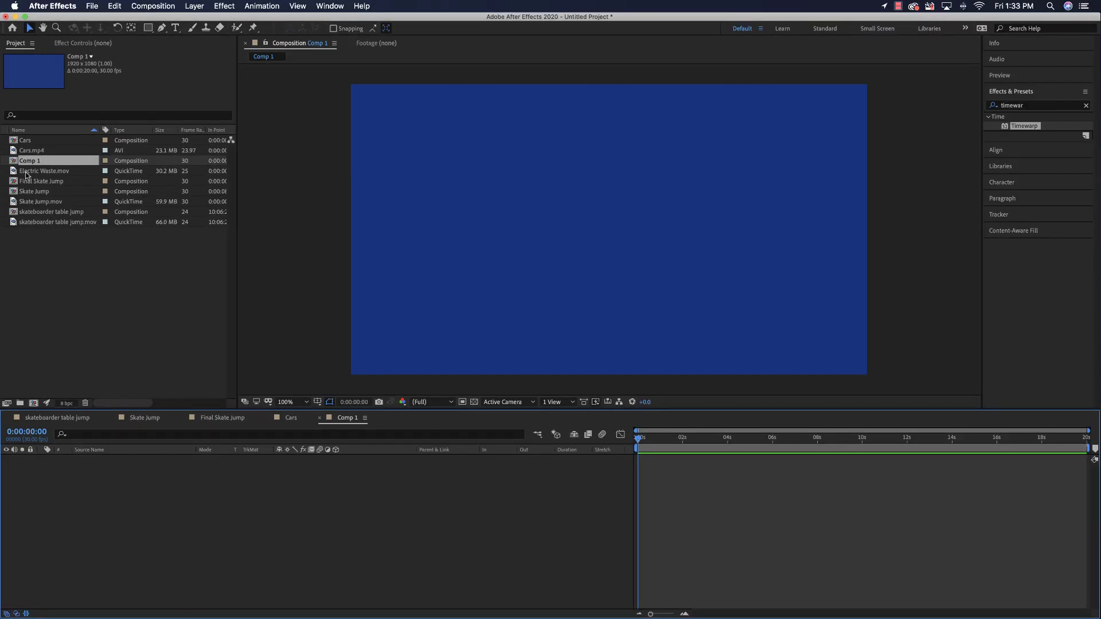
- Add Electric Waste.mov to Comp 1 and enable time remapping on its layer
left_click(31, 172)
left_click_drag(31, 175, 664, 465)
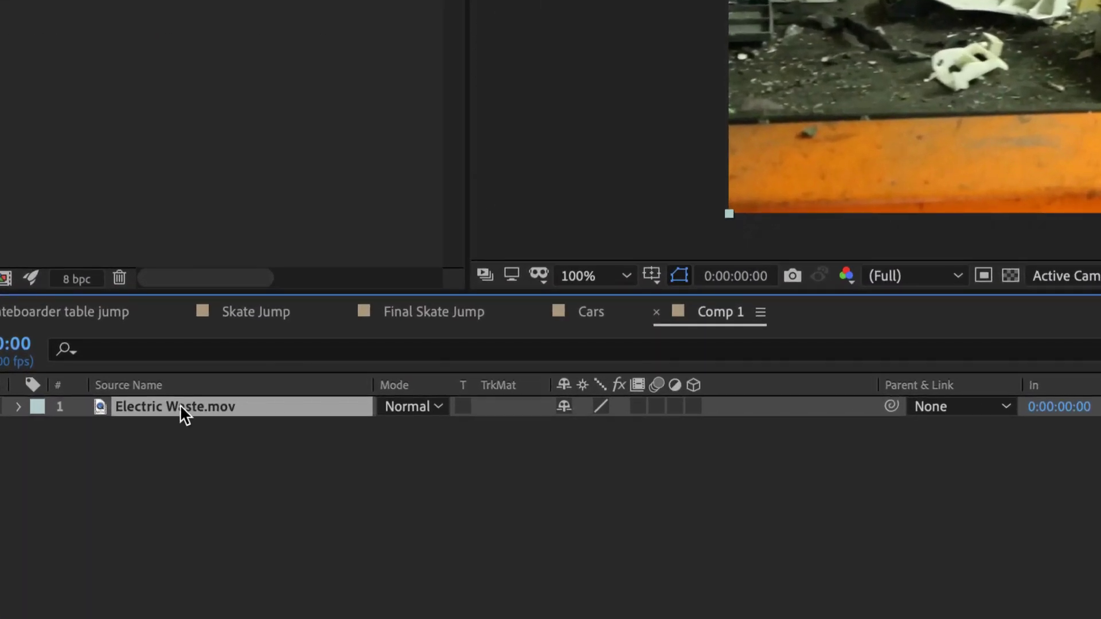
right_click(112, 458)
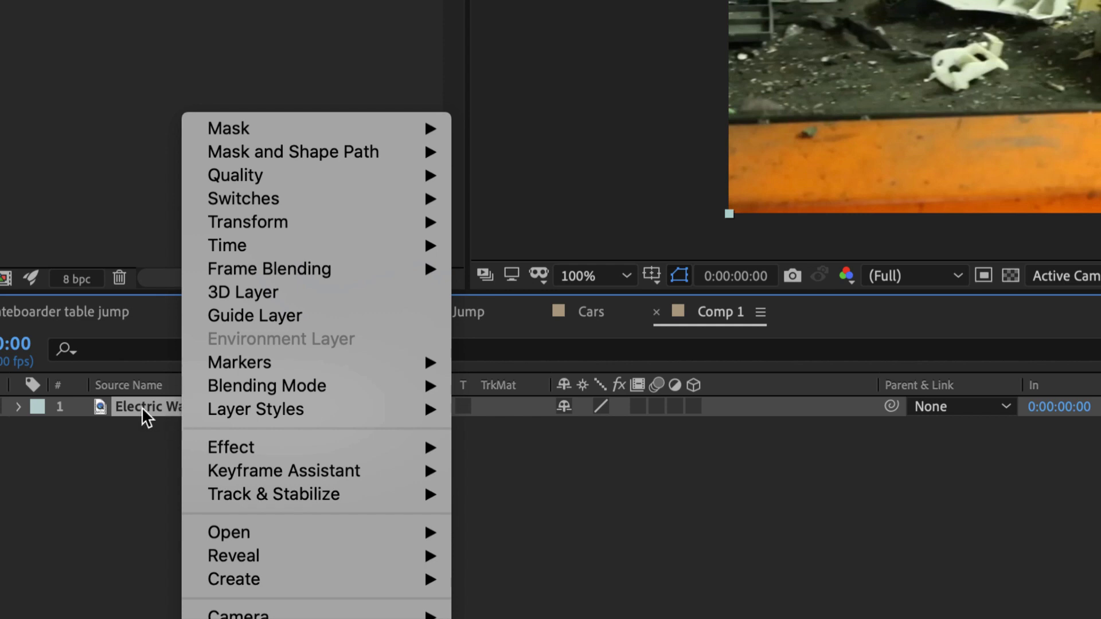
mouse_move(384, 248)
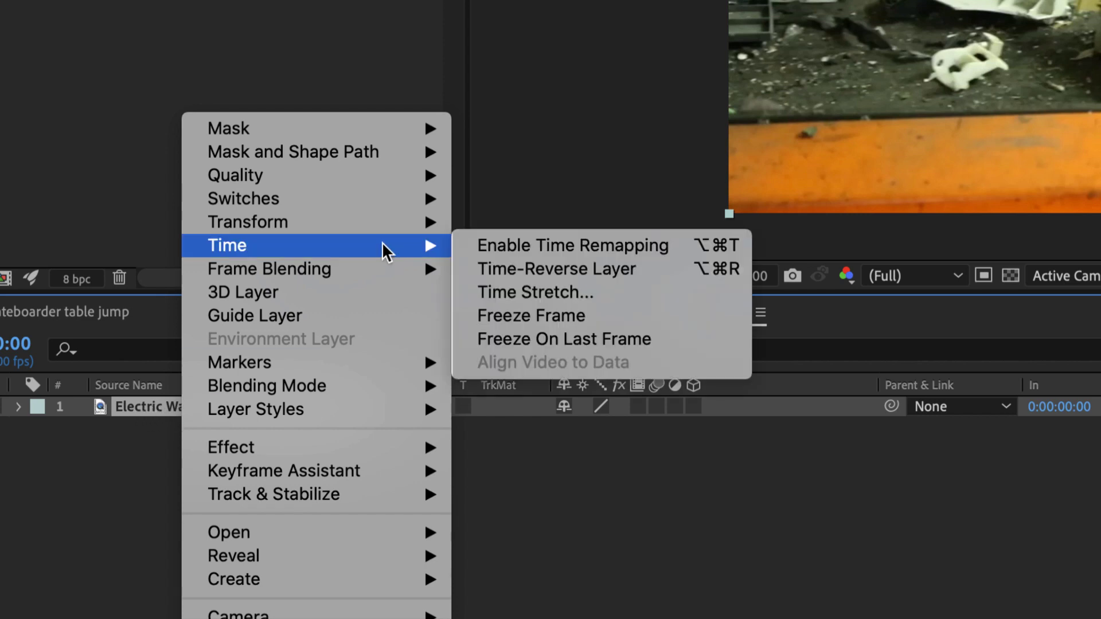
left_click(625, 246)
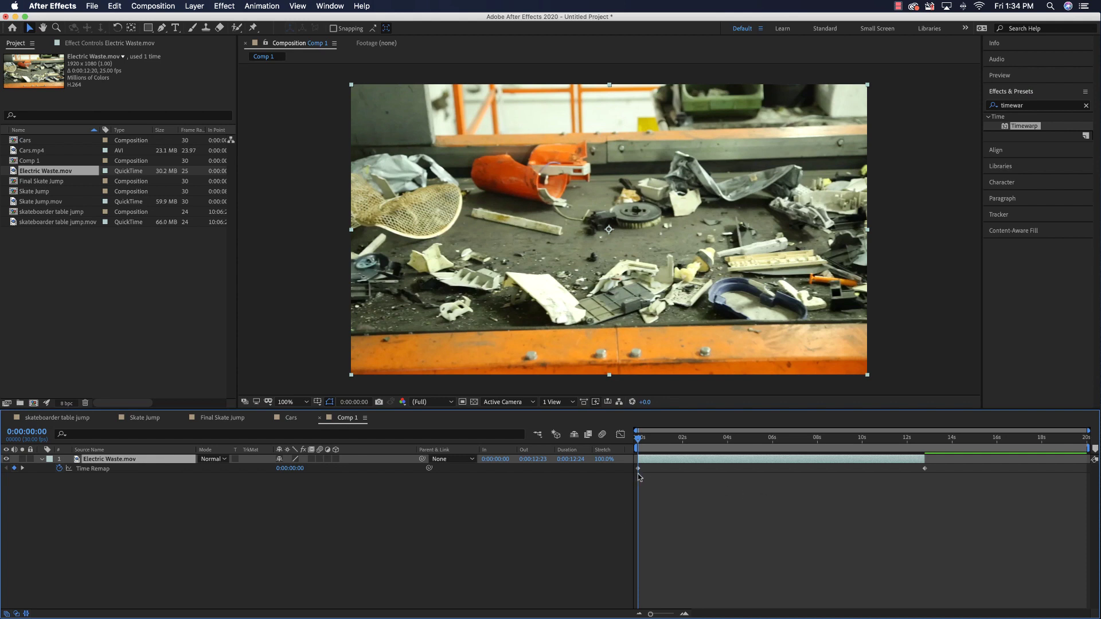
- Add Time Remap keyframes to the Electric Waste layer at every second from 0:00:01:00 to 0:00:06:00
left_click_drag(639, 439, 661, 440)
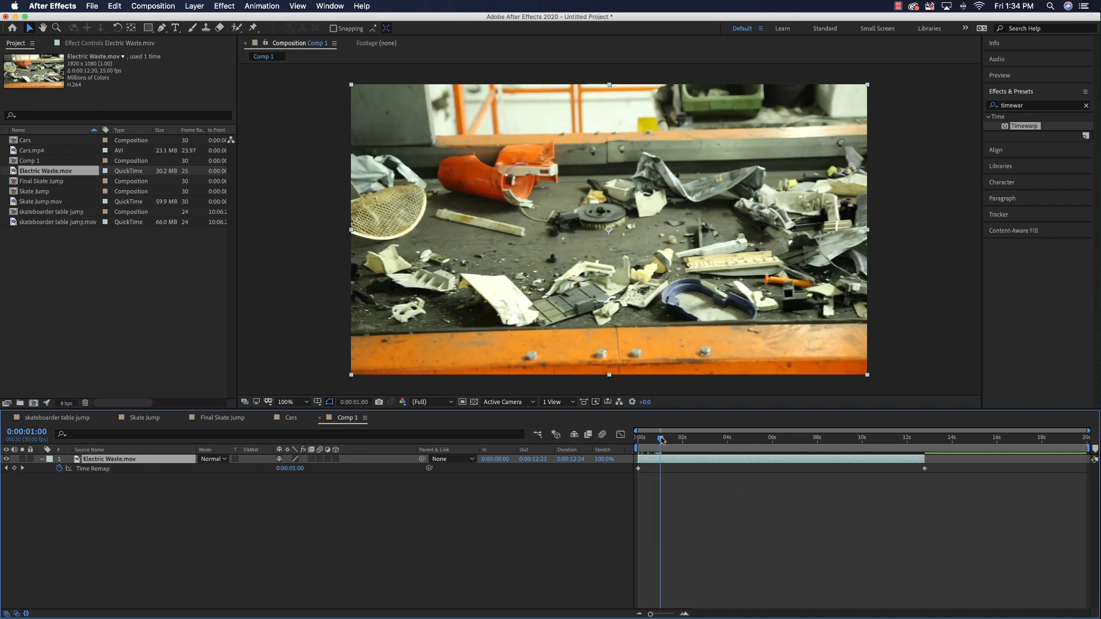
left_click(14, 468)
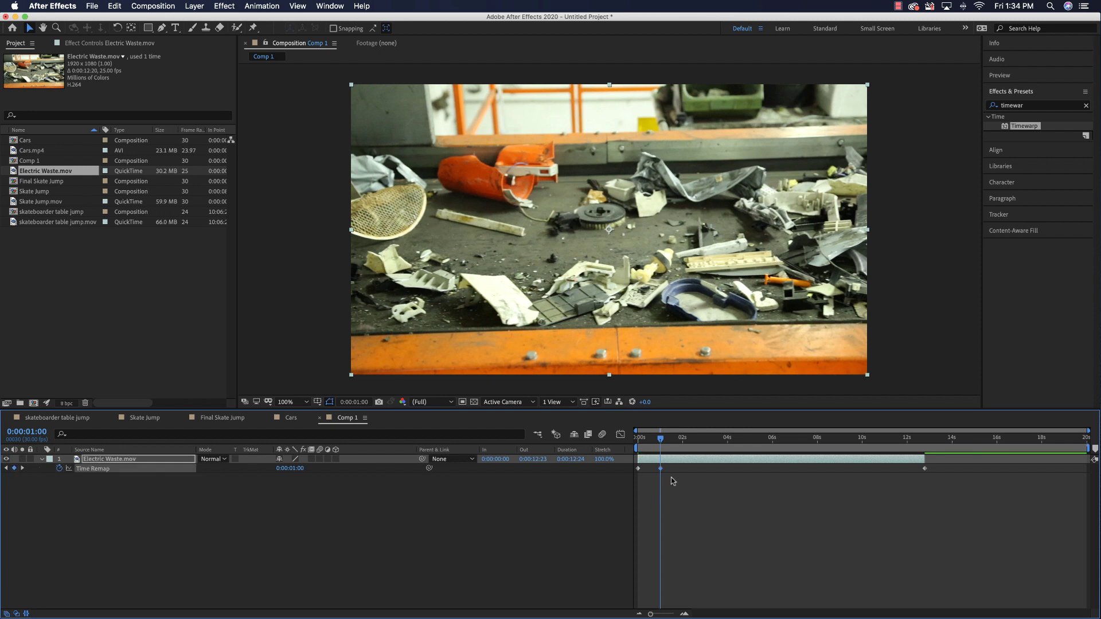
left_click_drag(659, 440, 682, 439)
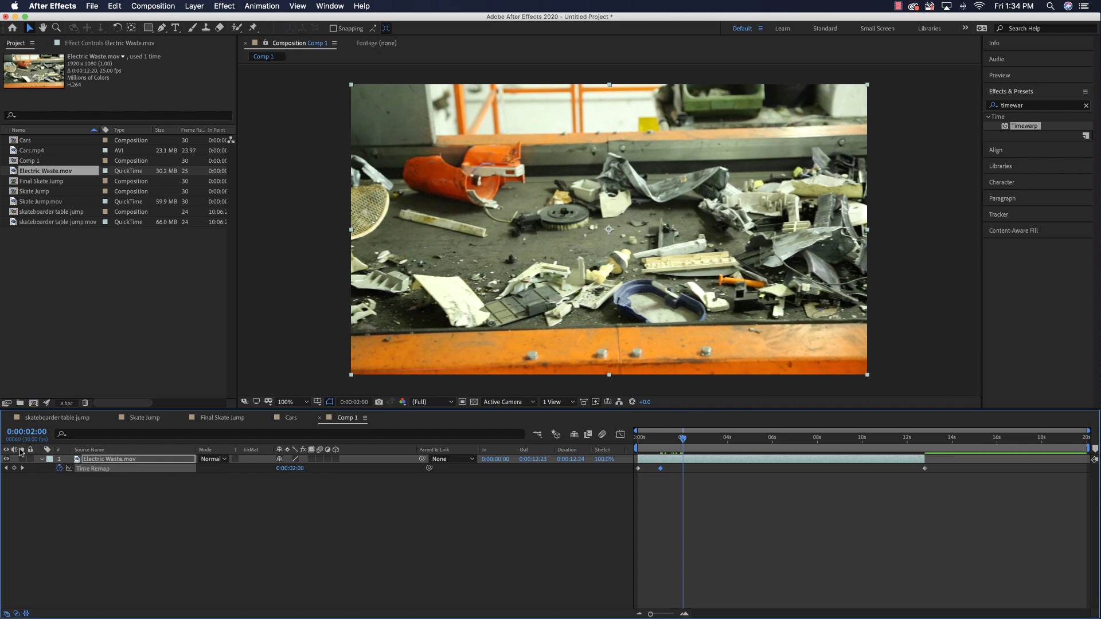
left_click(15, 469)
left_click_drag(682, 440, 705, 439)
left_click(15, 469)
left_click(727, 438)
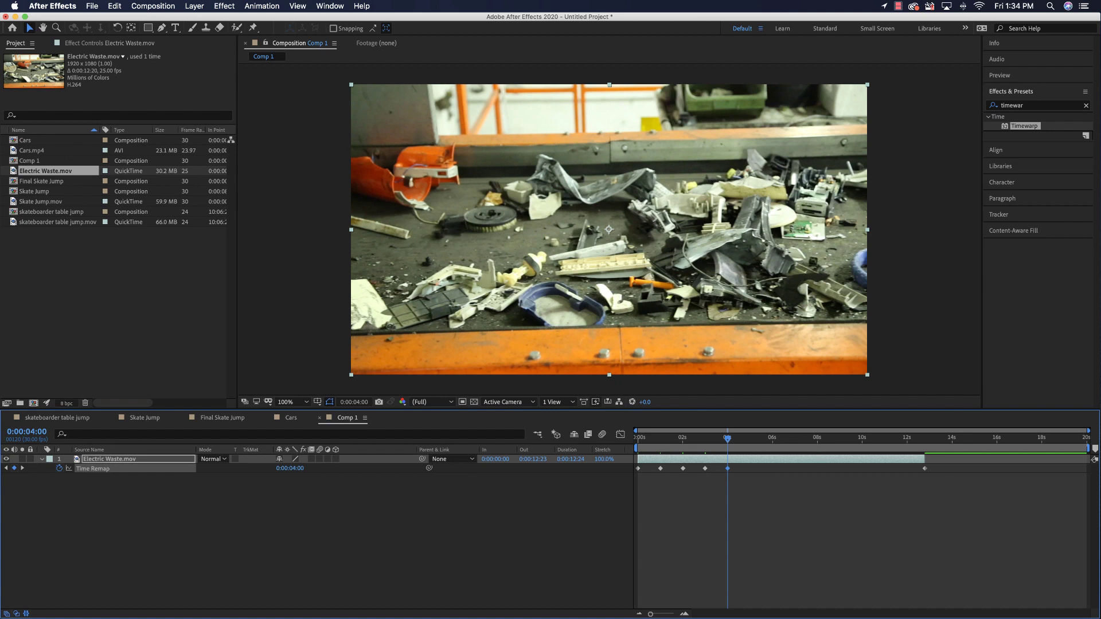
left_click(750, 438)
left_click(15, 468)
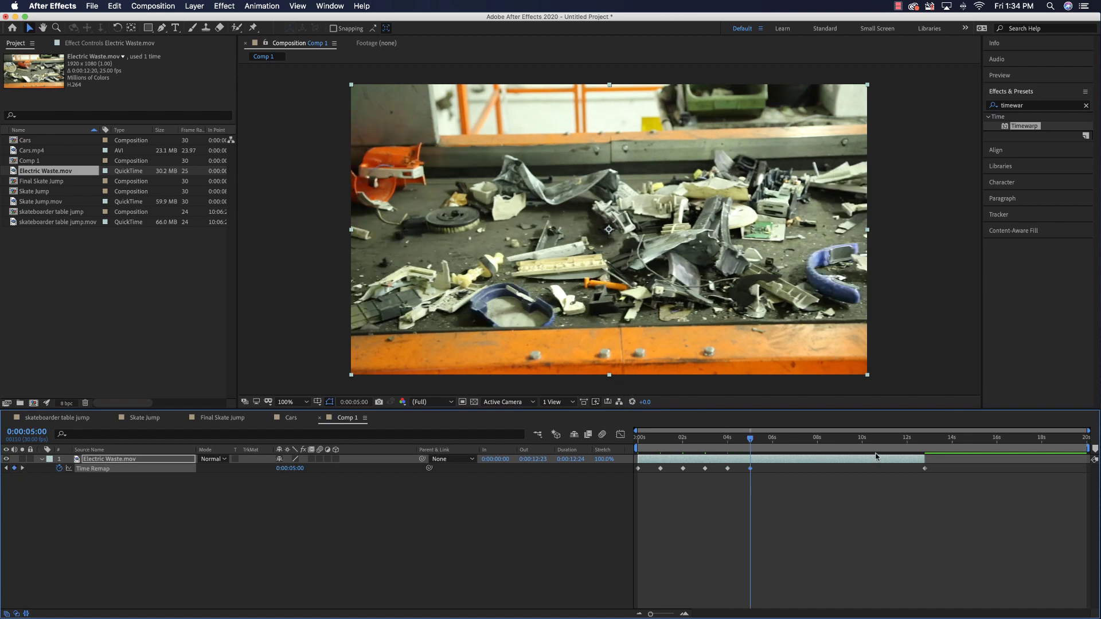
left_click_drag(750, 441, 772, 438)
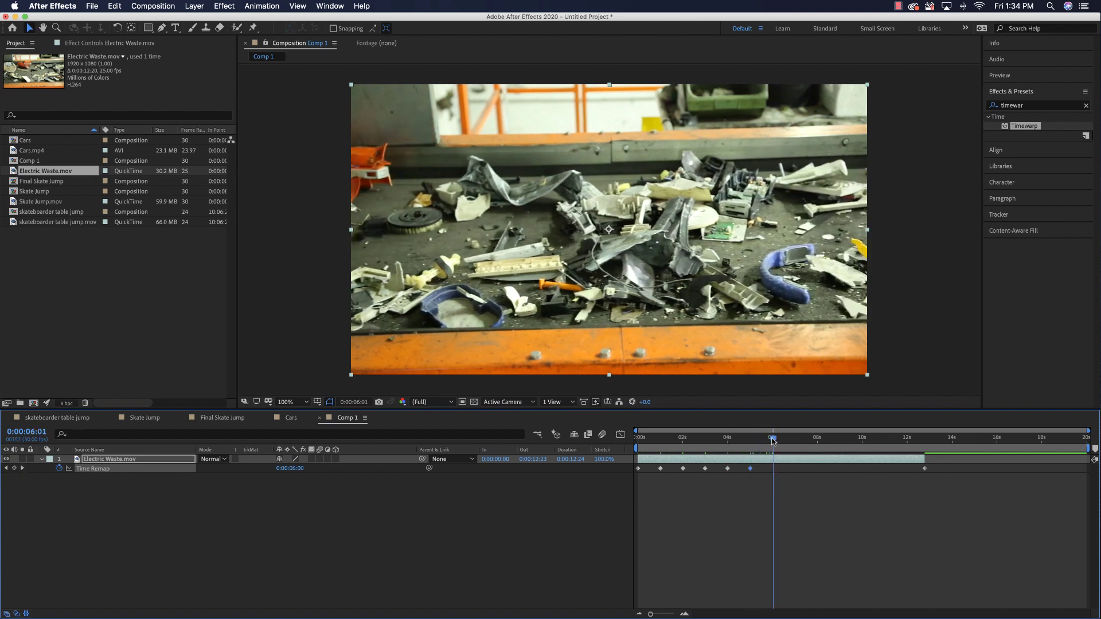
left_click(14, 468)
- Set the Time Remap keyframe at 0:00:02:00 to 0:00:01:00 so the footage freezes from the first second
left_click_drag(773, 439, 660, 455)
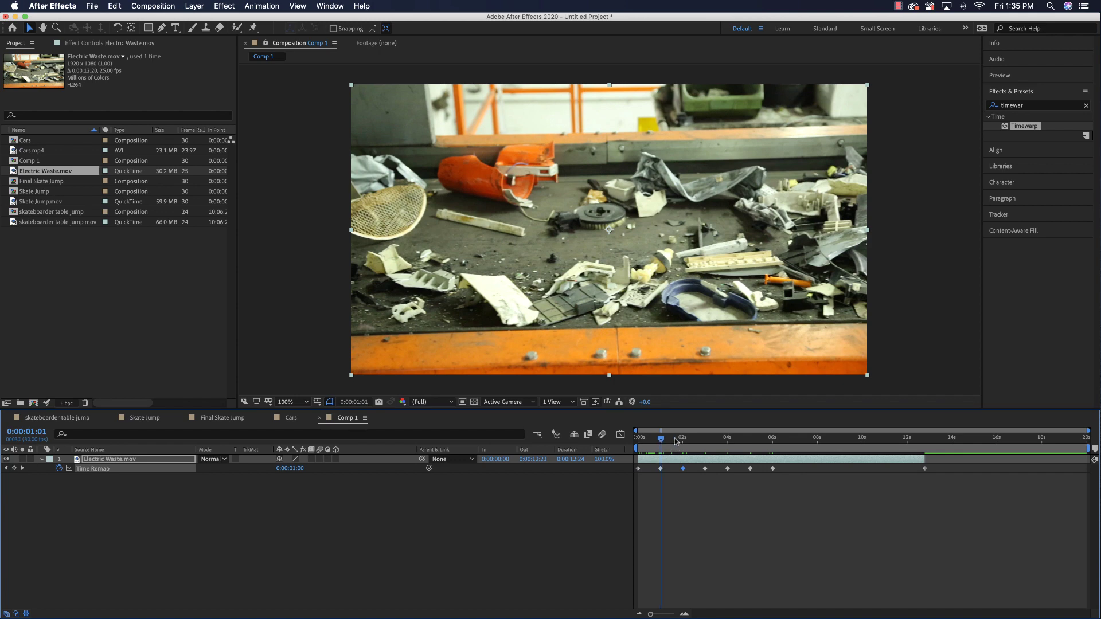
left_click(683, 439)
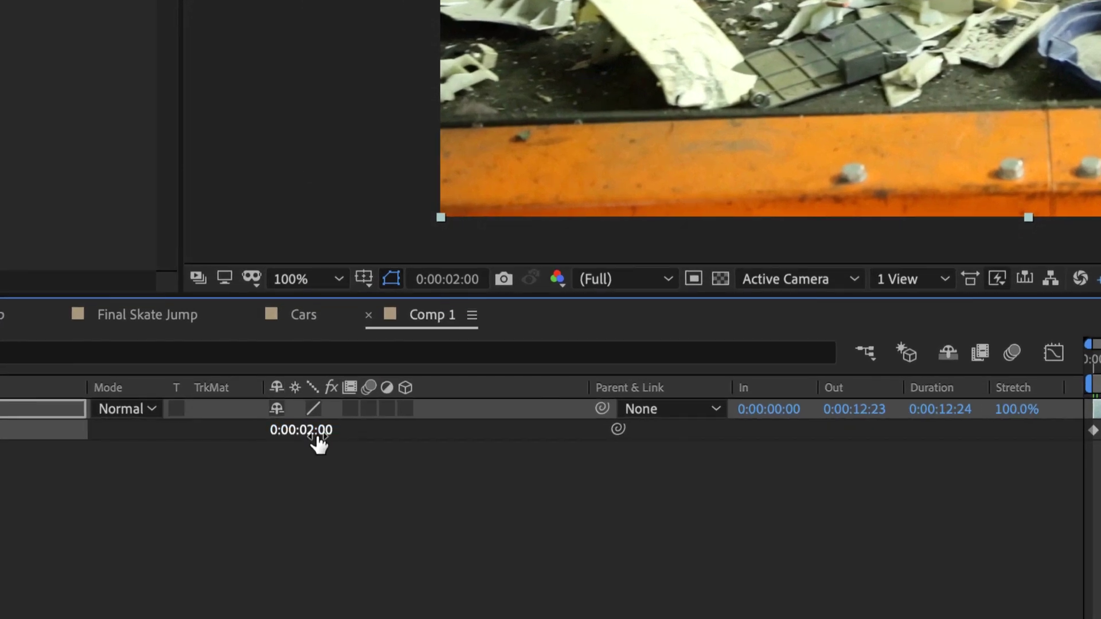
left_click_drag(319, 442, 283, 432)
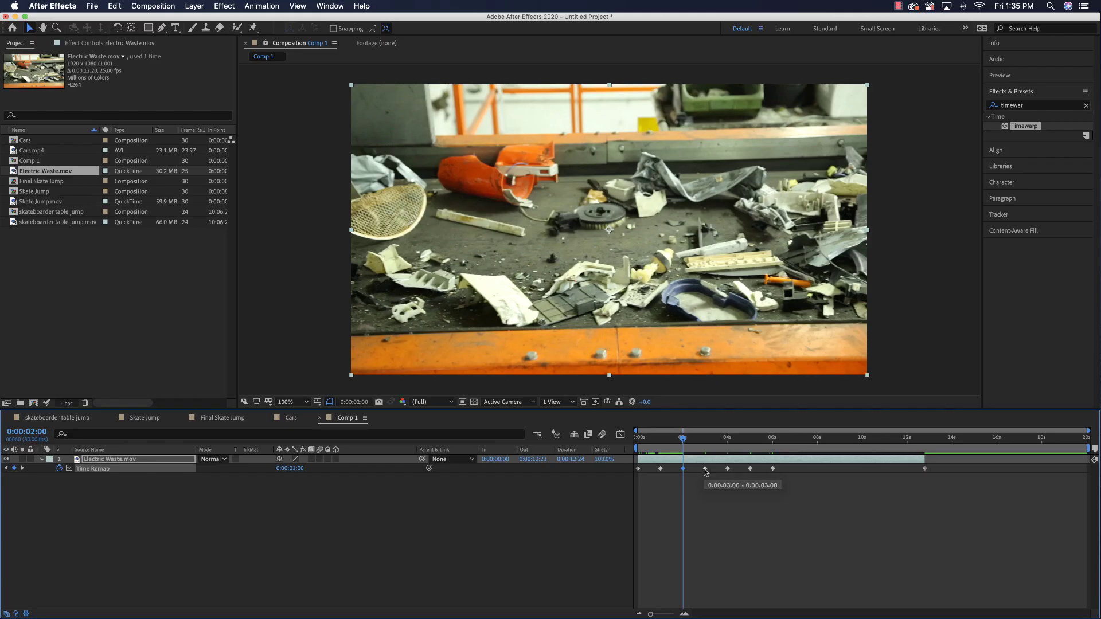
- Set Time Remap at 0:00:04:01 to 0:00:03:00
left_click(705, 469)
left_click_drag(683, 440, 729, 445)
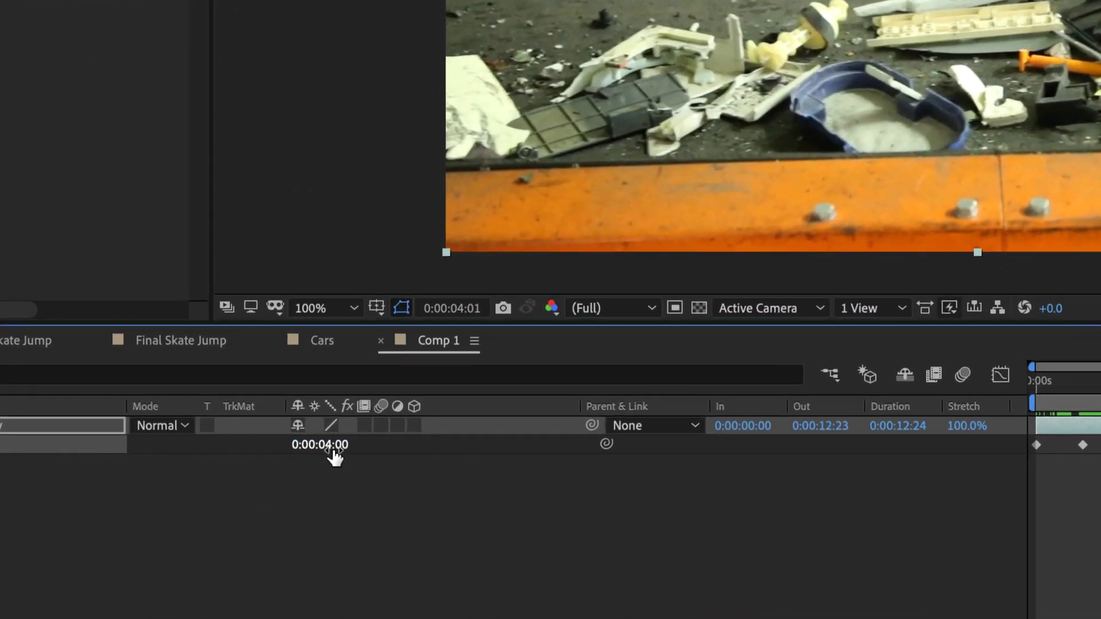
left_click_drag(295, 473, 311, 453)
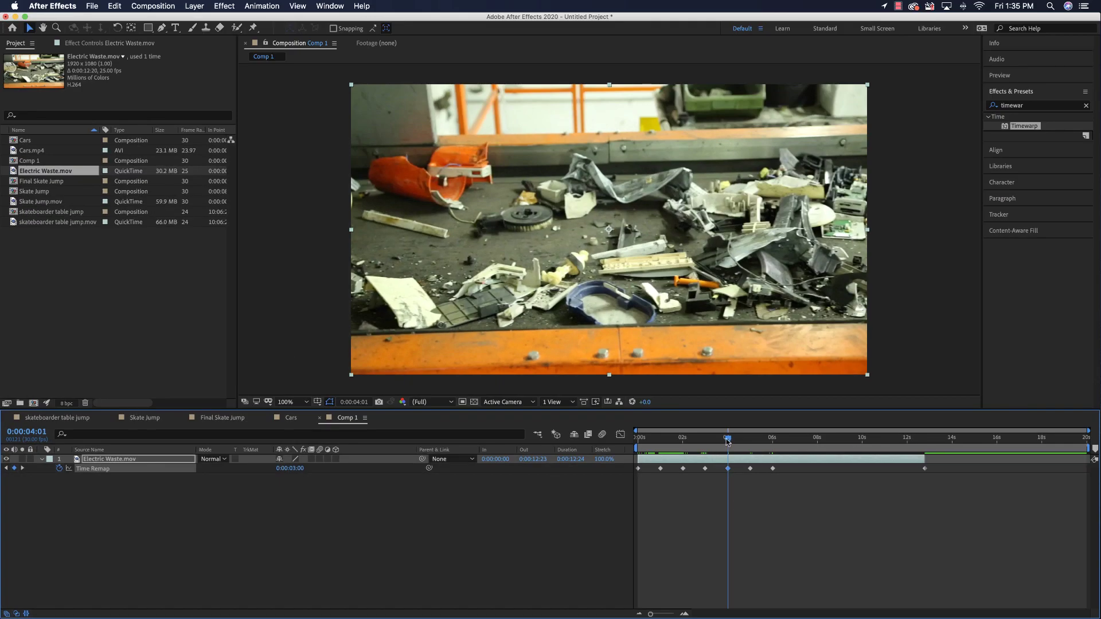
- Set the Time Remap keyframe at 0:00:06:00 to 0:00:05:00
left_click_drag(728, 439, 750, 440)
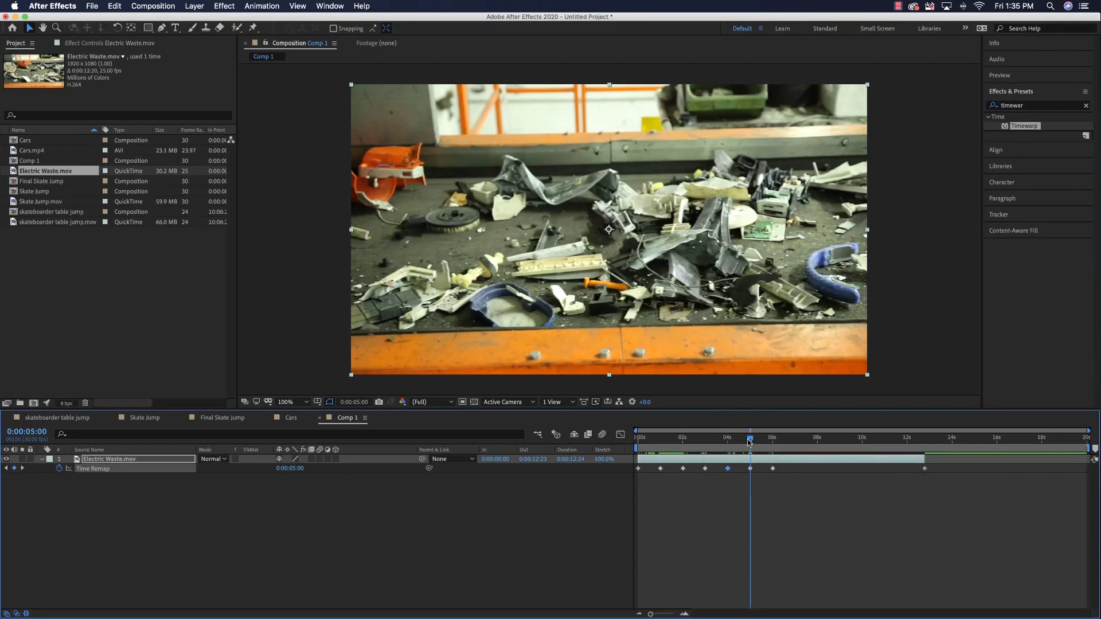
left_click_drag(748, 440, 773, 440)
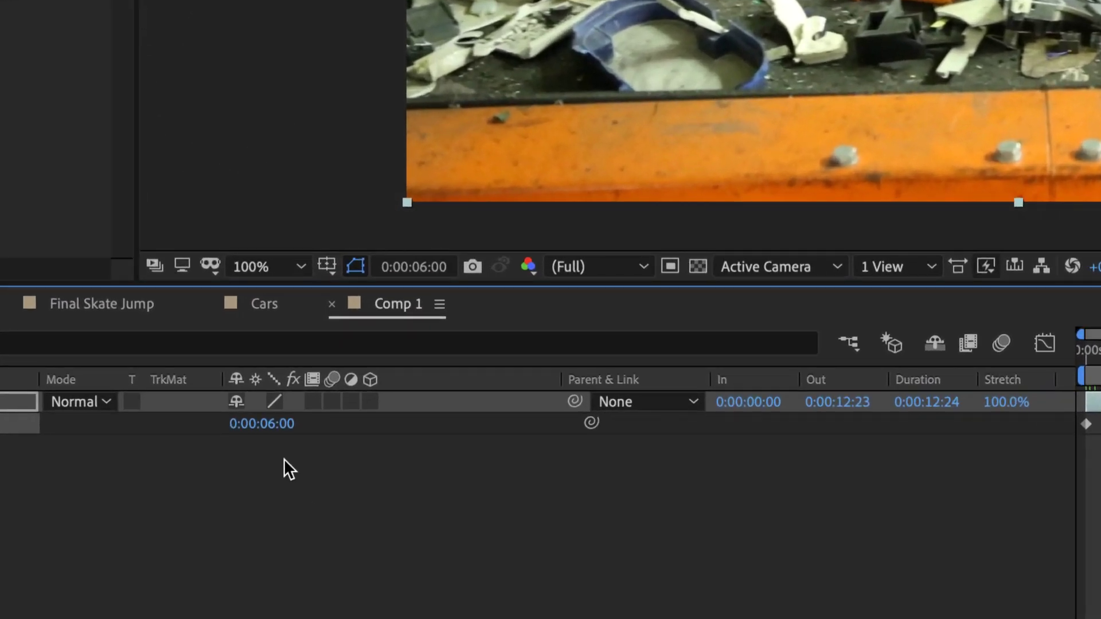
left_click_drag(282, 429, 252, 438)
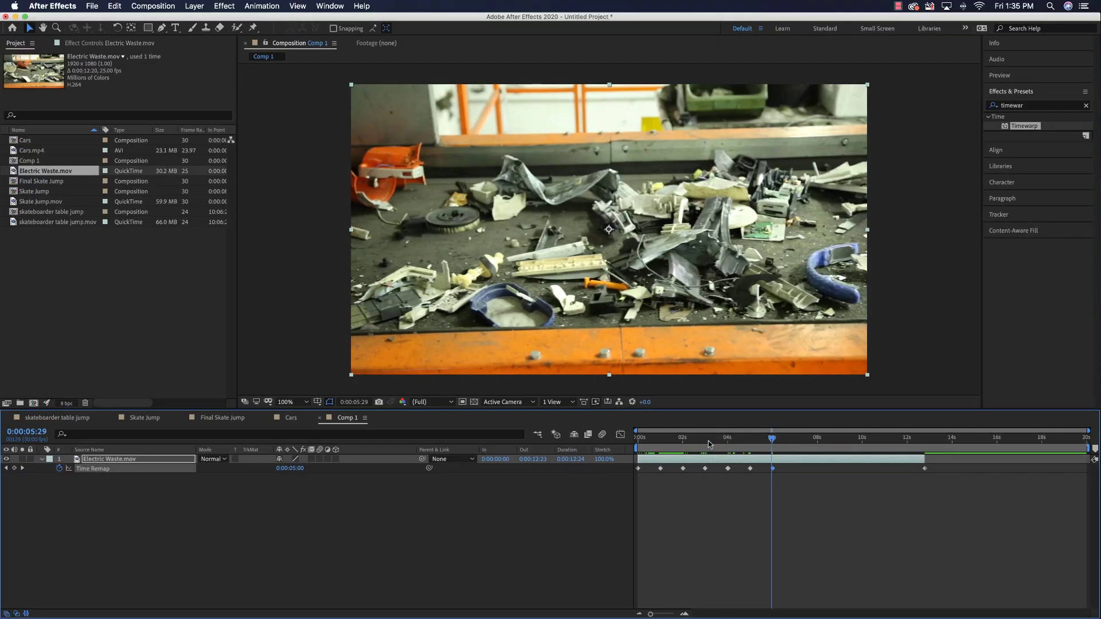
- Preview the time-remapped Electric Waste clip from the start of Comp 1
left_click_drag(771, 439, 621, 450)
key("space")
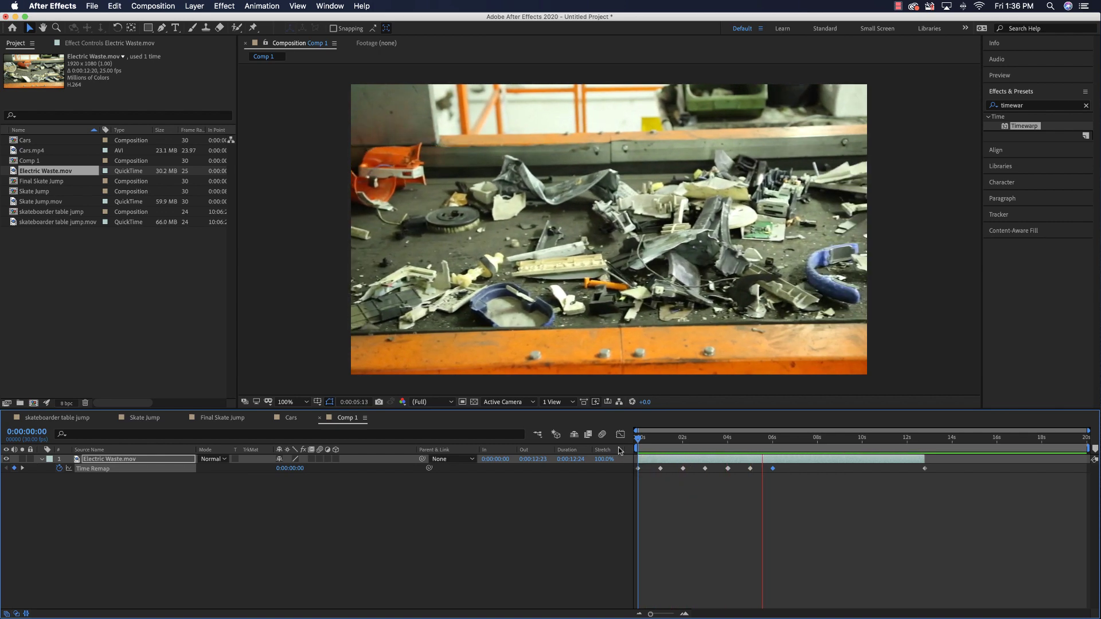
key("space")
- Set the Time Remap keyframe at 0:00:04:00 to 0:00:03:00
left_click_drag(717, 438, 665, 453)
left_click_drag(666, 452, 743, 493)
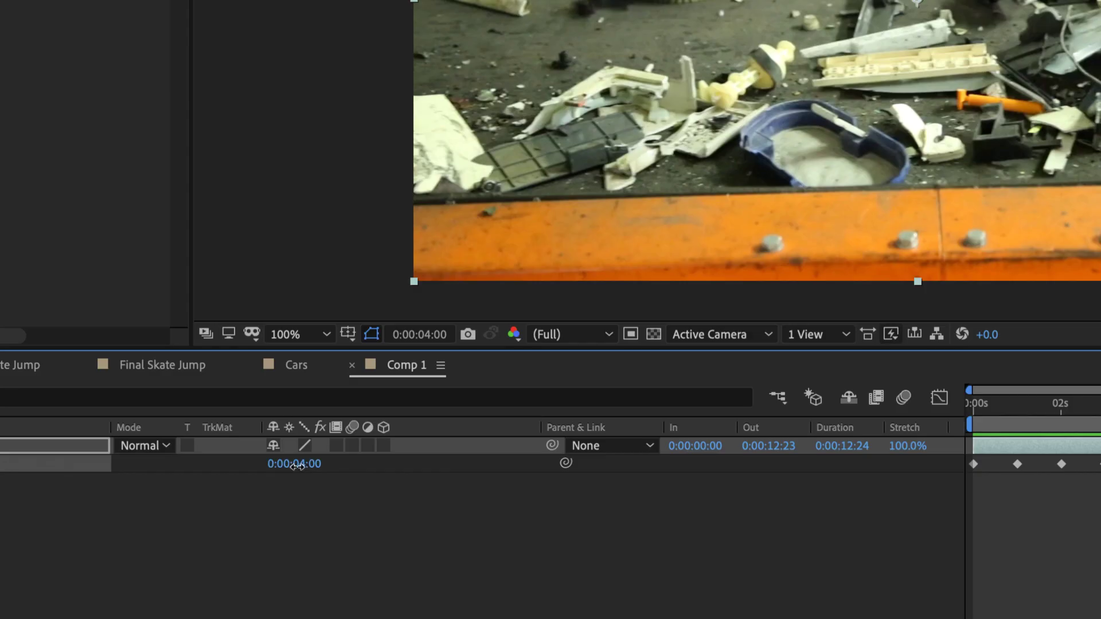
left_click_drag(287, 467, 281, 470)
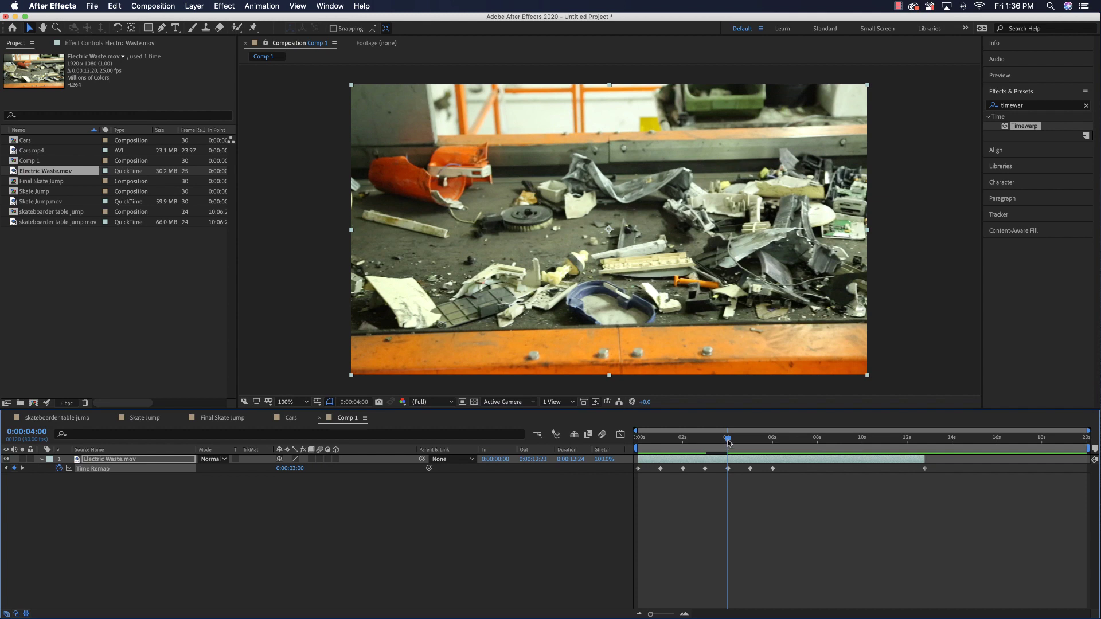
- Check the Time Remap keyframe at 0:00:05:00, and preview the clip from 0:00:01:22
left_click_drag(729, 442, 750, 439)
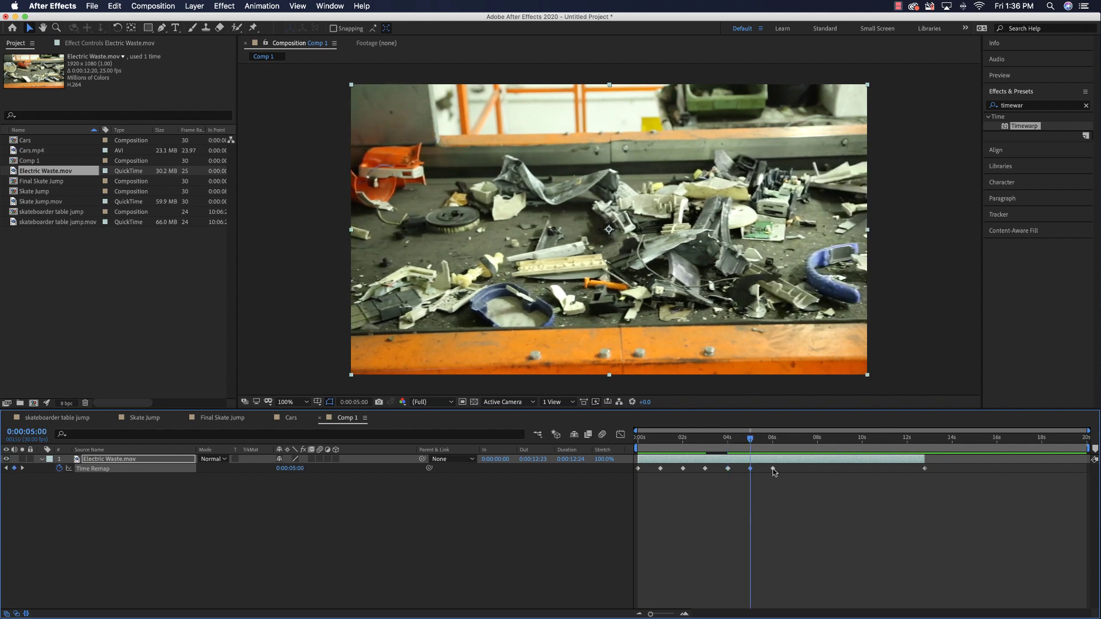
left_click_drag(750, 441, 678, 442)
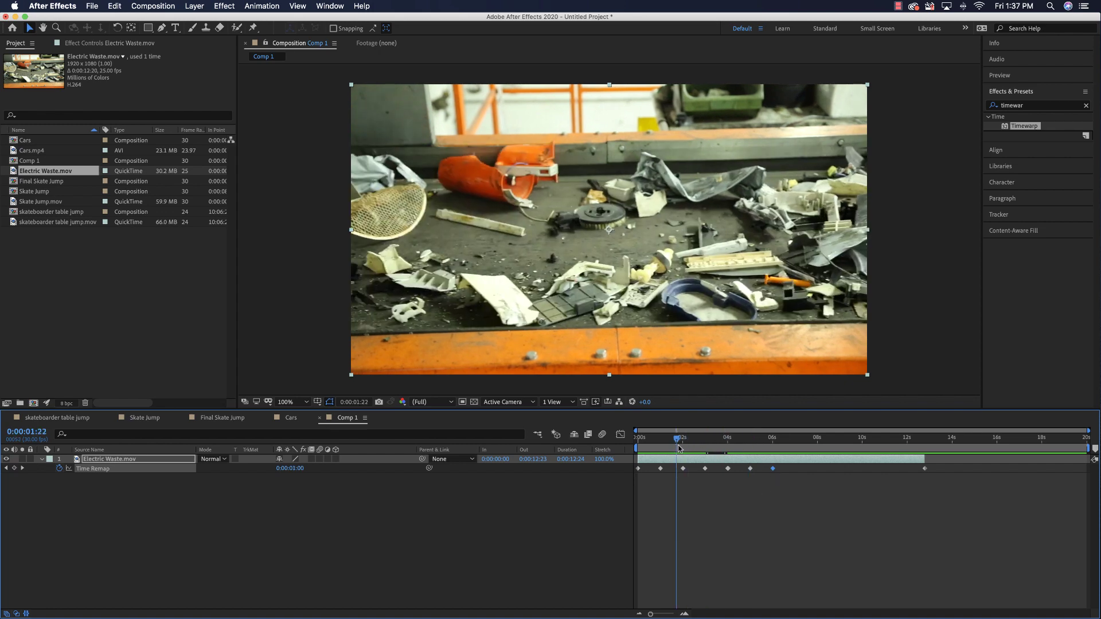
key("space")
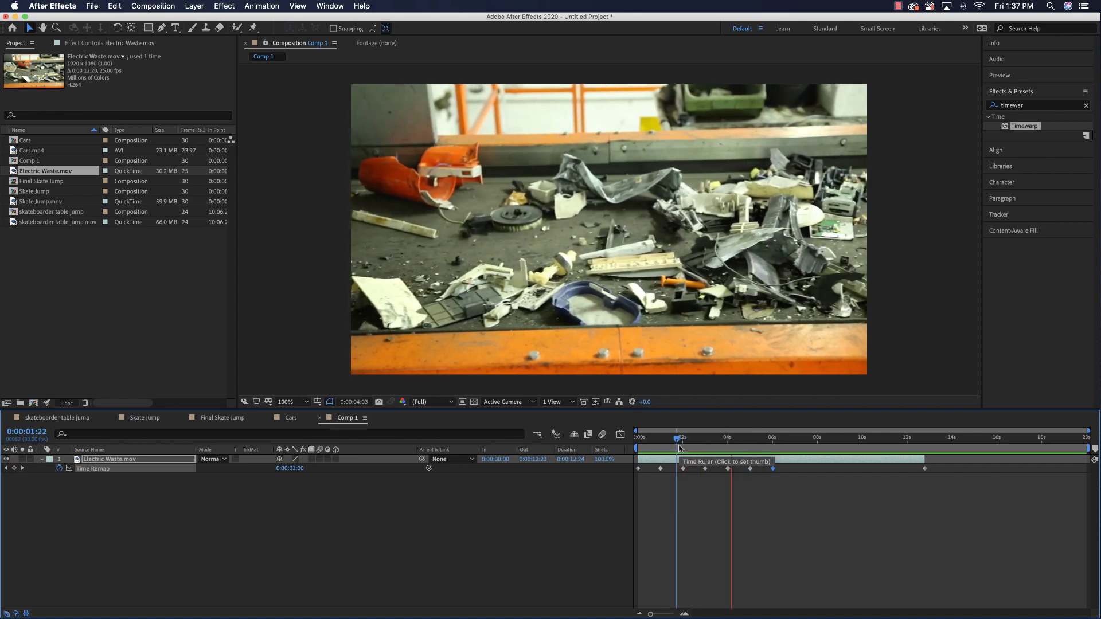
- Stop the preview and inspect the speed graph of Electric Waste's Time Remap keyframes
key("space")
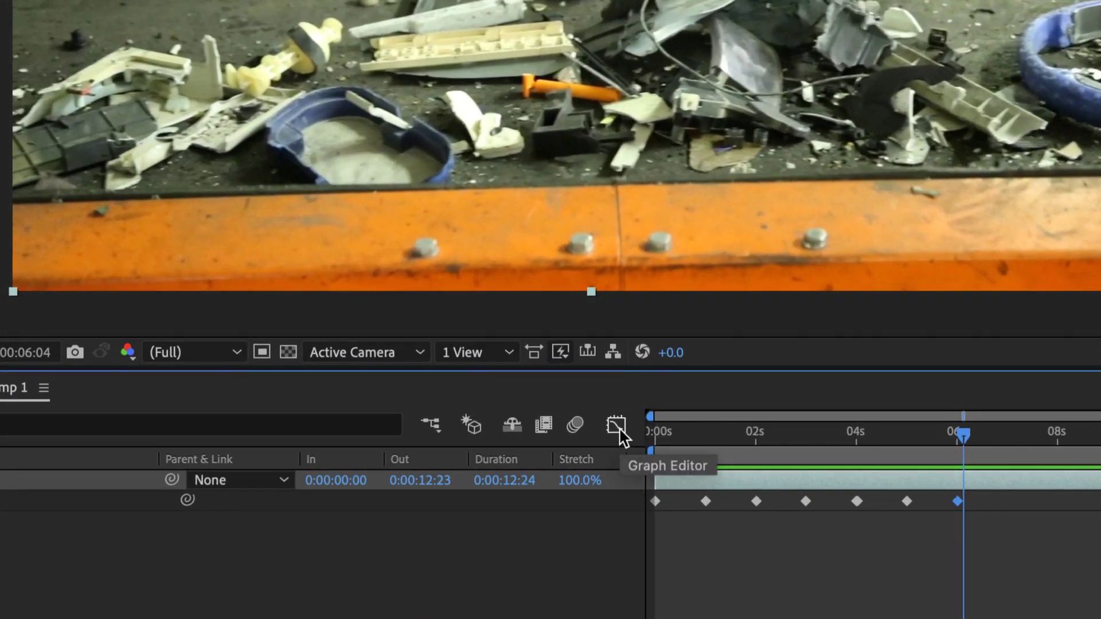
left_click(616, 425)
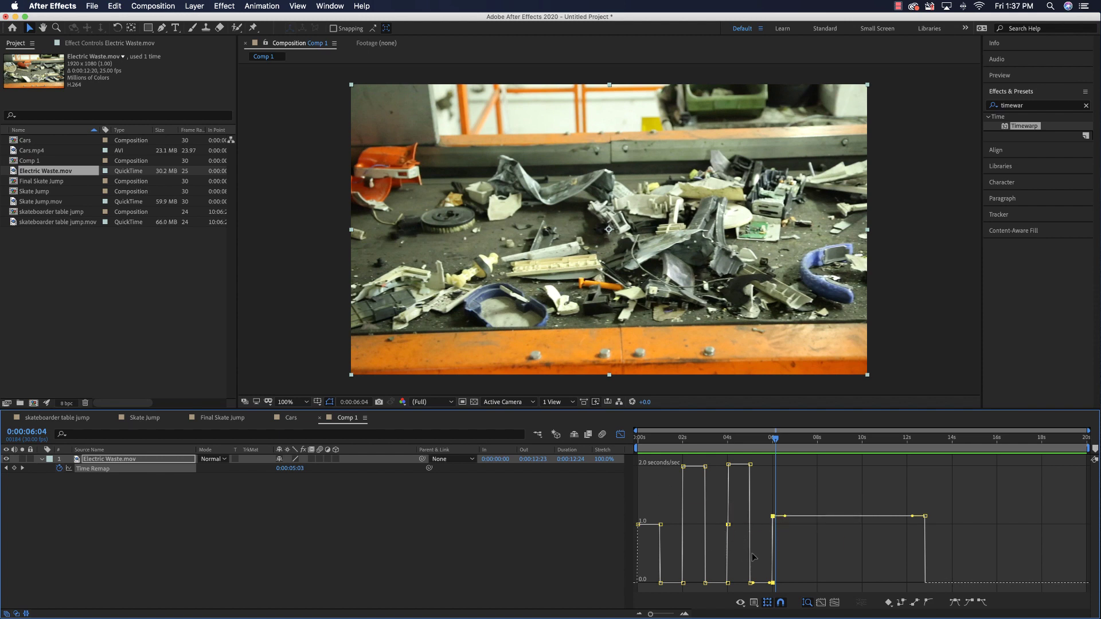
mouse_move(753, 556)
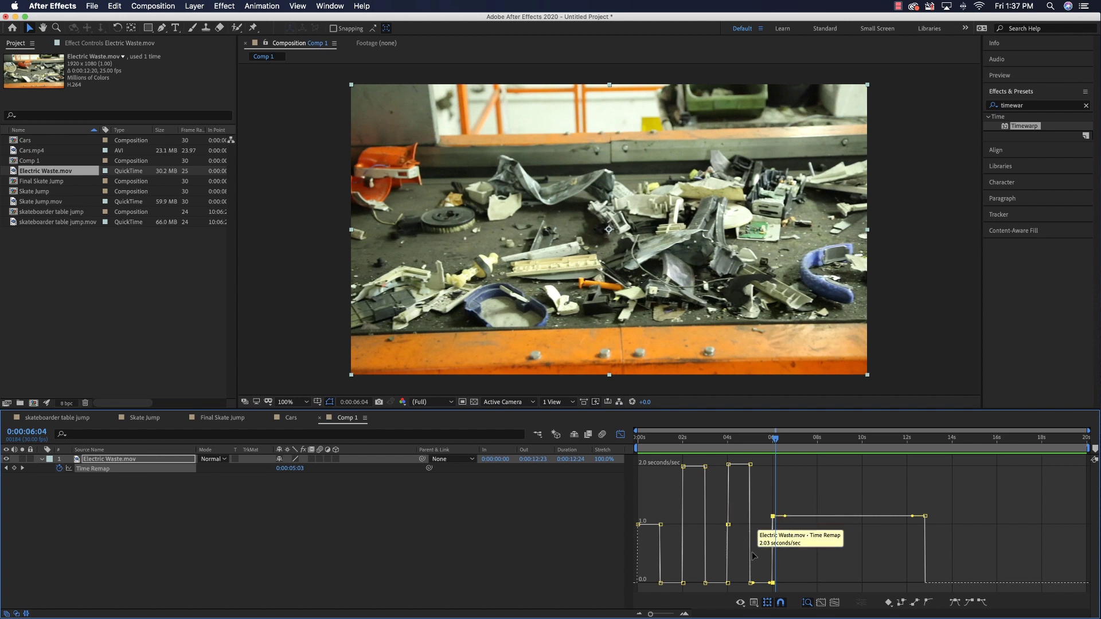
mouse_move(705, 489)
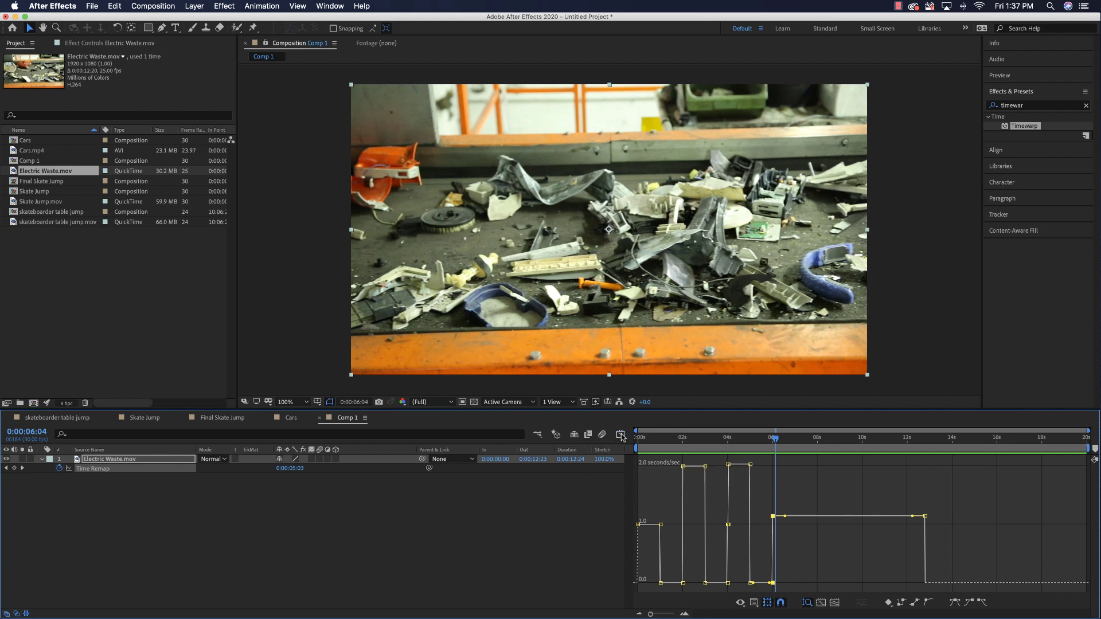
- Return to the keyframe view and apply Easy Ease to the first seven Time Remap keyframes, from 0 to 6 seconds
left_click(620, 434)
left_click_drag(790, 485, 633, 469)
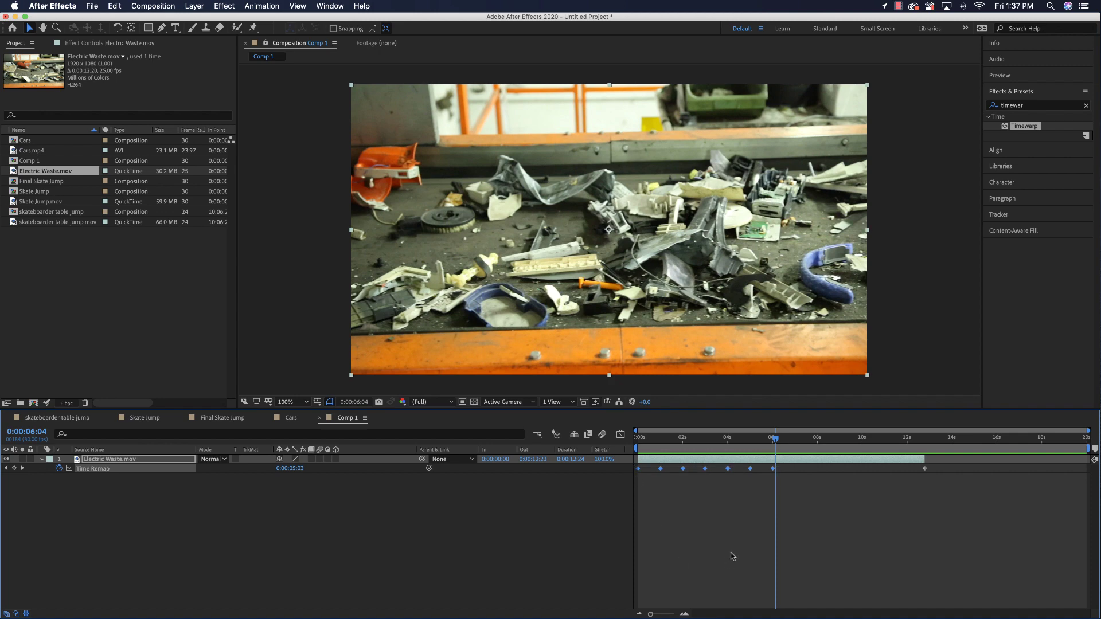
key("F9")
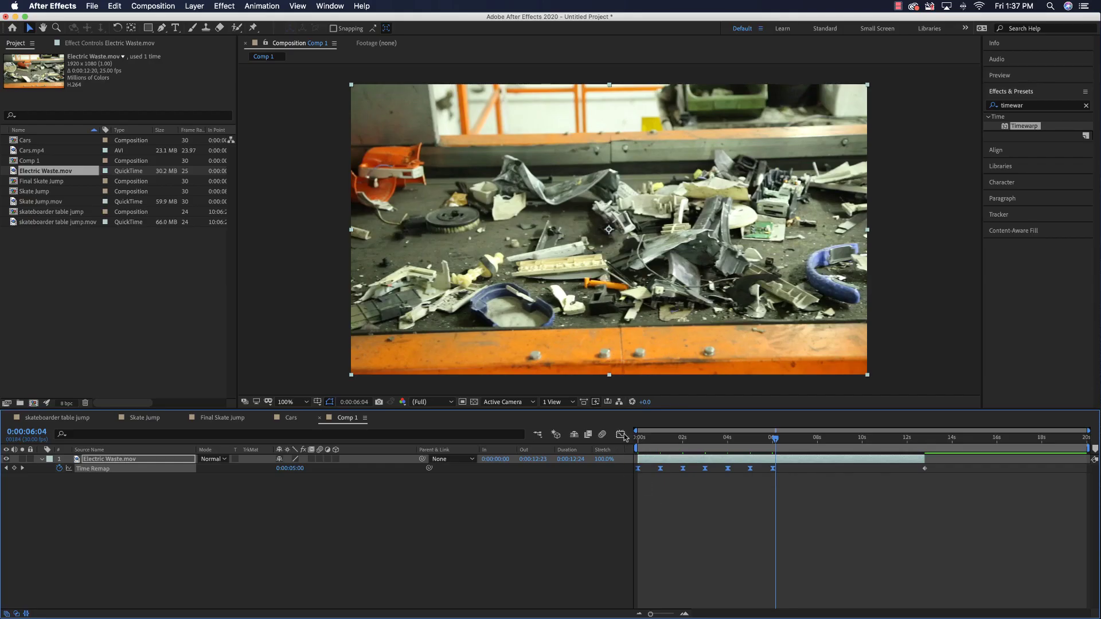
- In the Time Remap speed graph, lengthen the selected keyframes' incoming ease handles so each speed burst peaks early and slows gradually
left_click(621, 434)
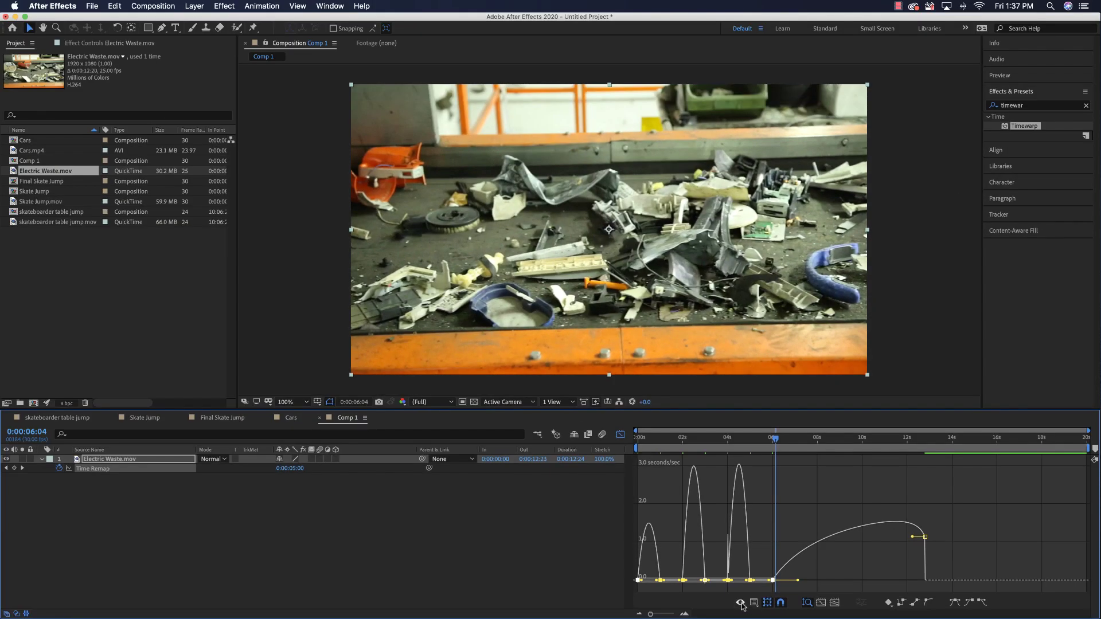
left_click(743, 603)
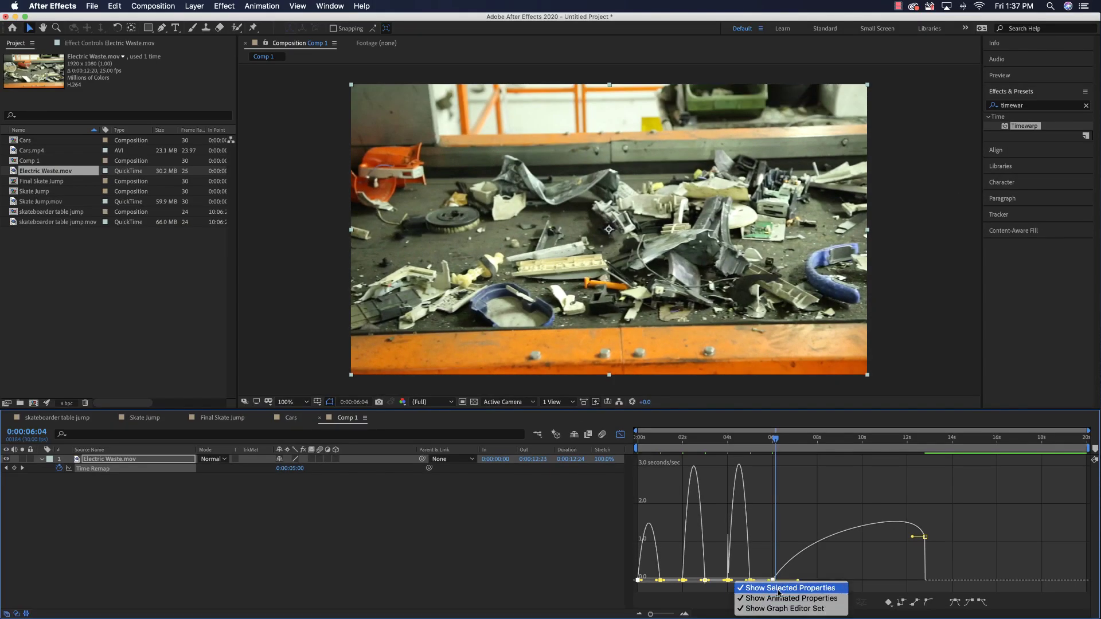
left_click(682, 597)
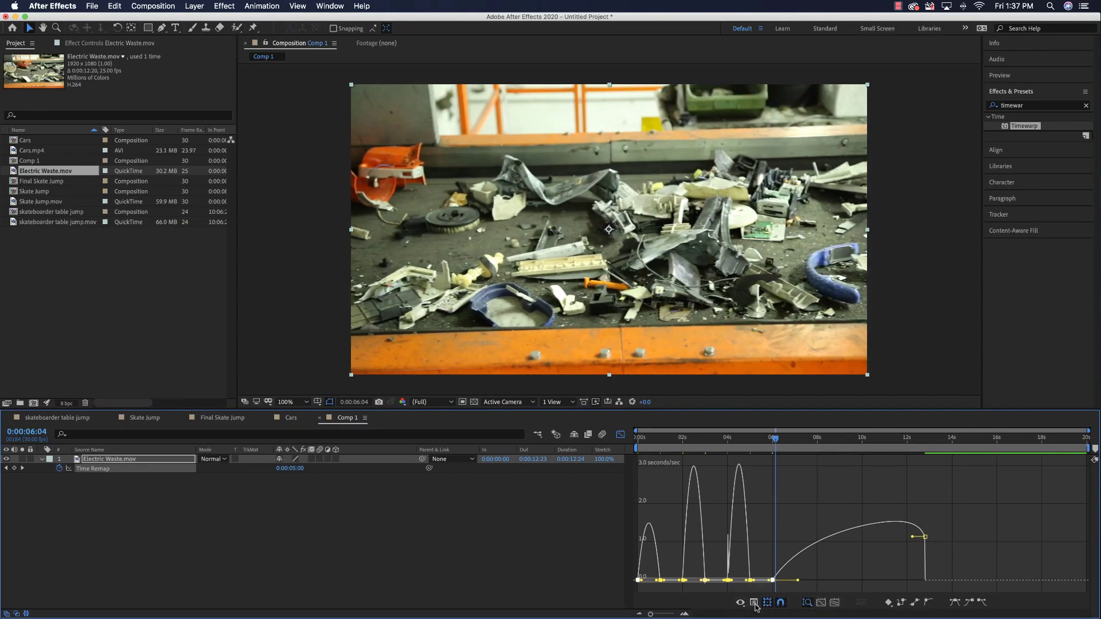
left_click(755, 602)
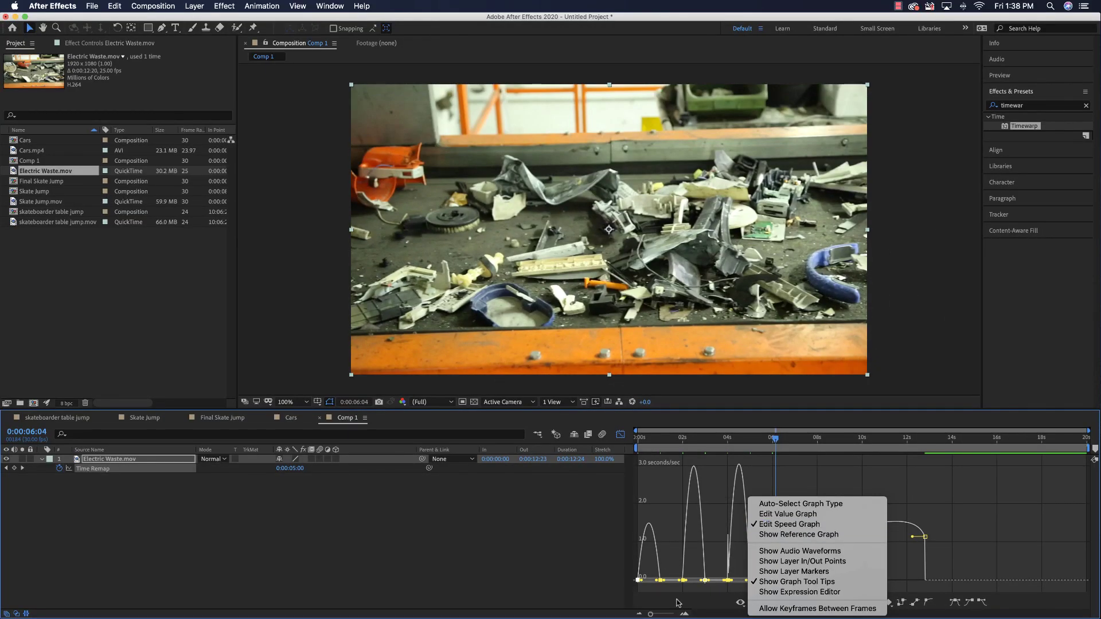
left_click(599, 618)
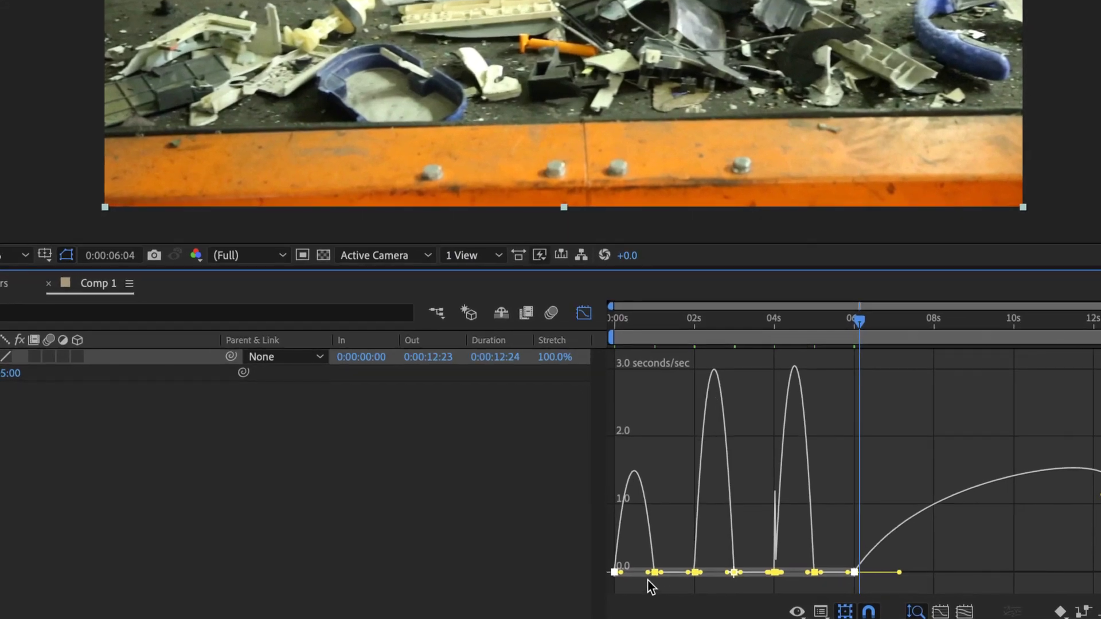
left_click_drag(647, 572, 635, 572)
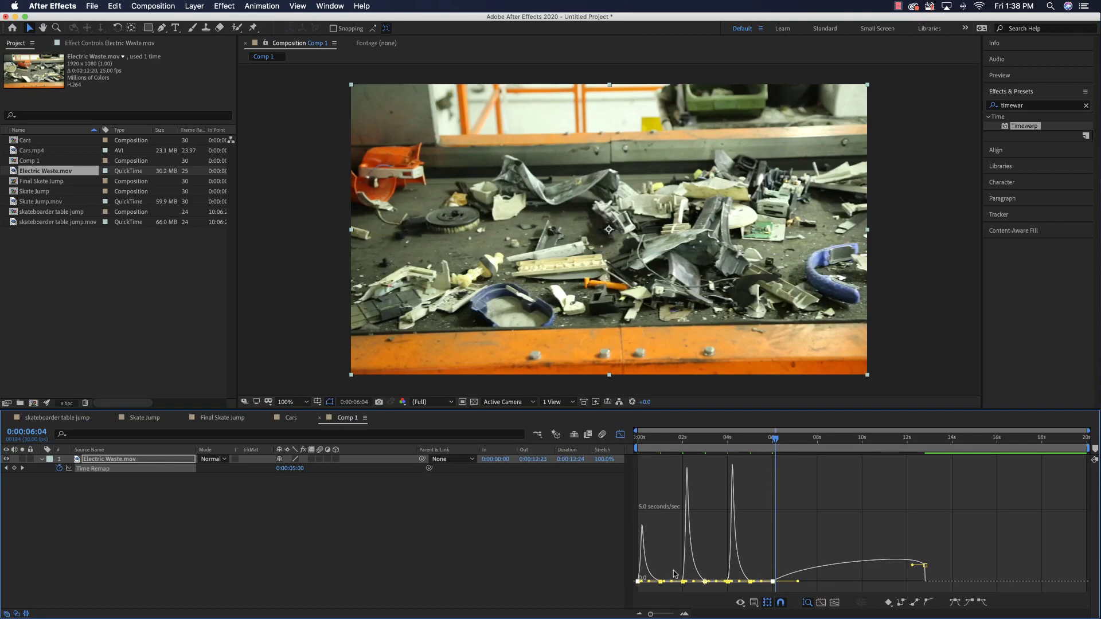
- Preview the eased Electric Waste clip from the start of Comp 1 to just past 6 seconds
left_click_drag(776, 439, 636, 440)
key("space")
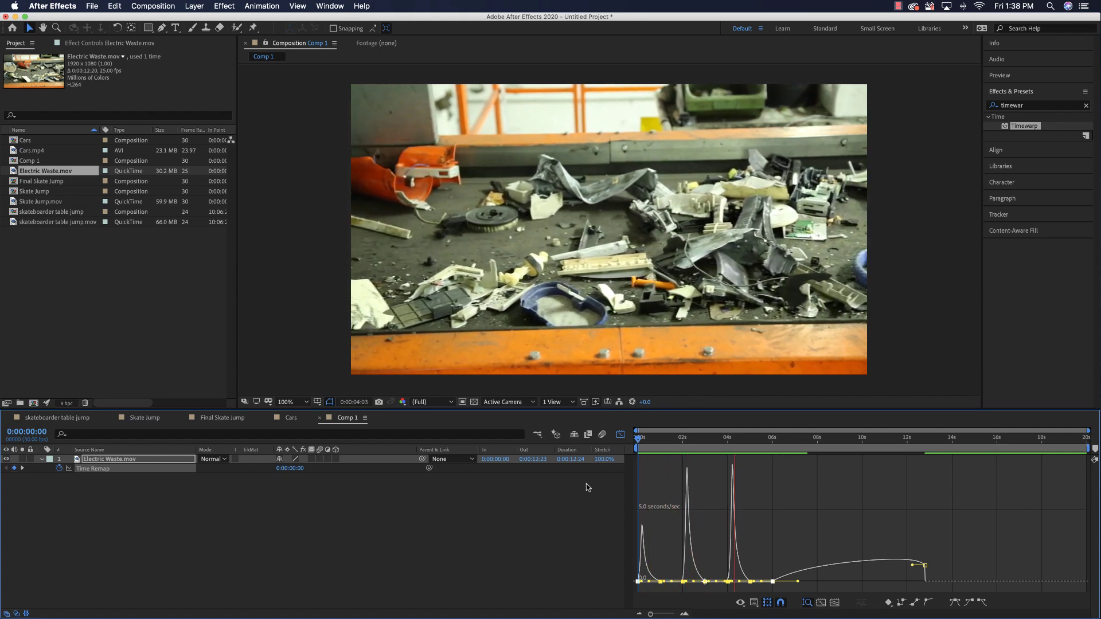
key("space")
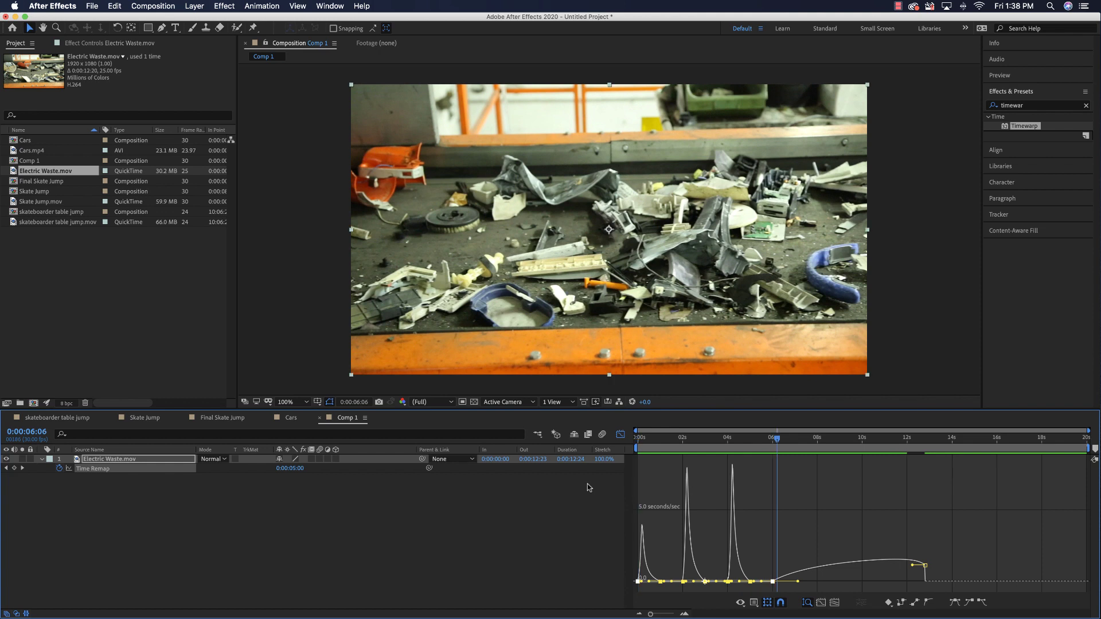